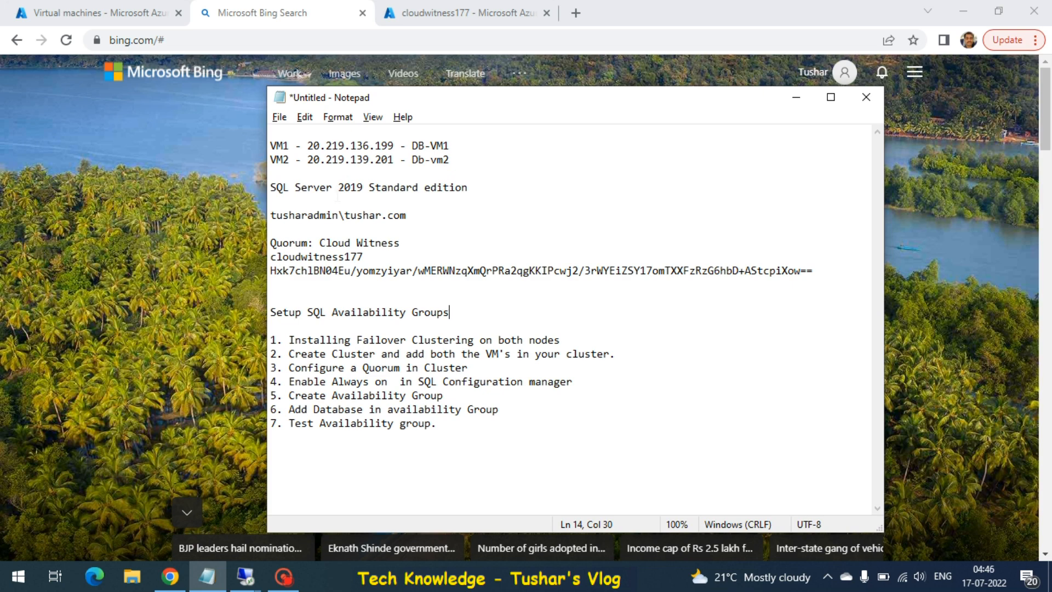
# Step: Switch to the DB-VM1 remote desktop session and open Server Manager
pyautogui.press('Down')
pyautogui.press('Down')
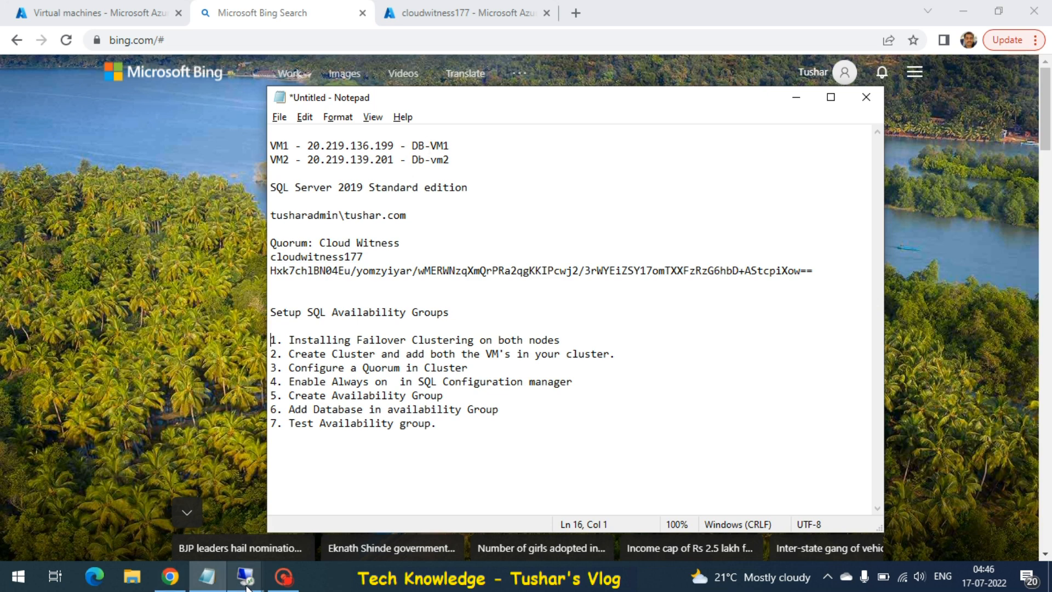
pyautogui.moveTo(246, 587)
pyautogui.click(160, 502)
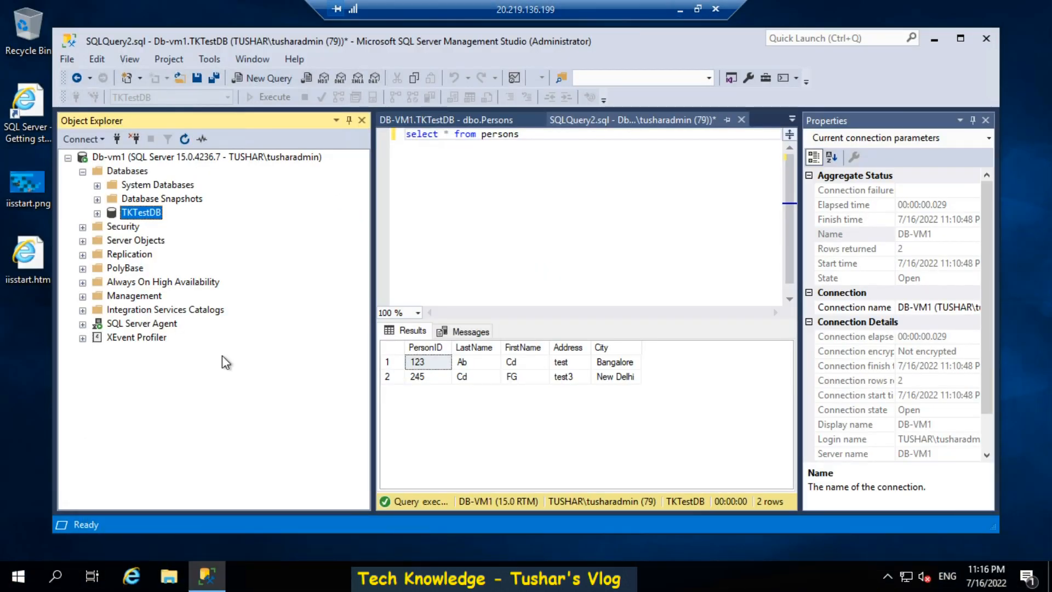
pyautogui.click(22, 583)
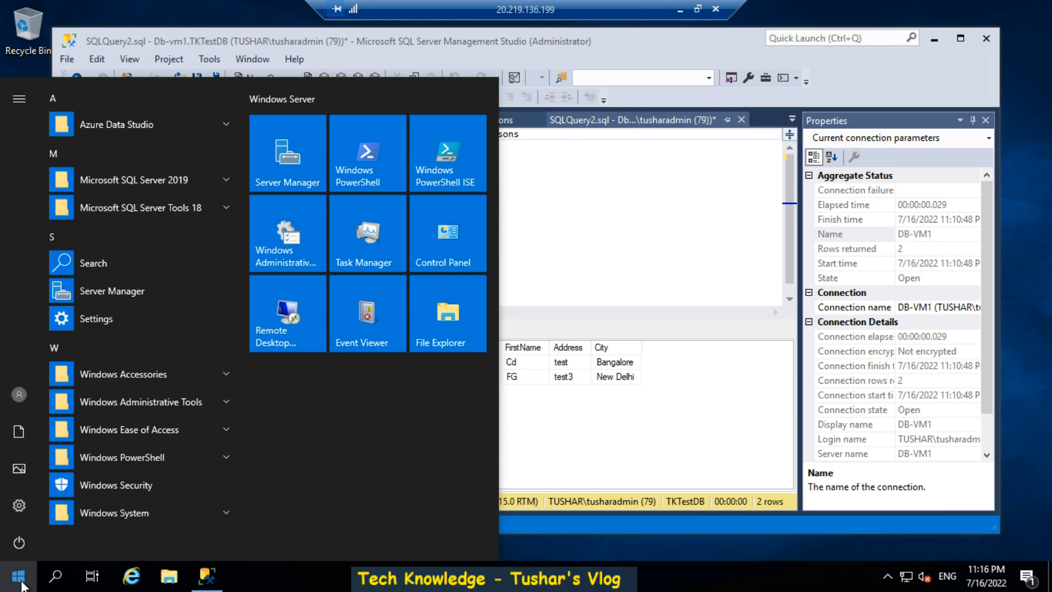
pyautogui.write('server')
pyautogui.press('Return')
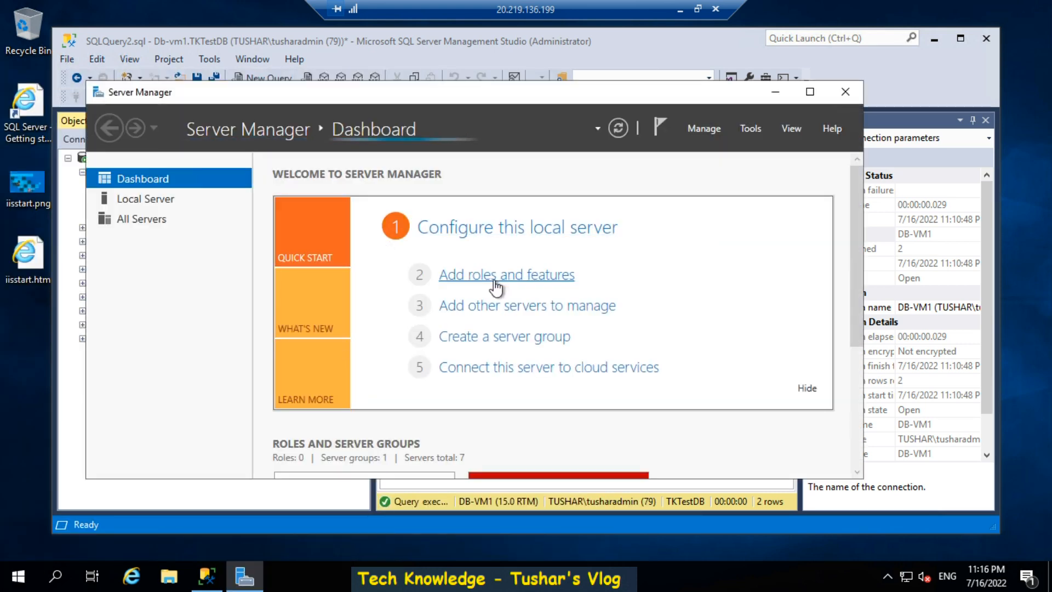
# Step: Start adding roles and features with a role-based or feature-based installation, choosing DB-VM1 from the server pool as the destination
pyautogui.click(496, 285)
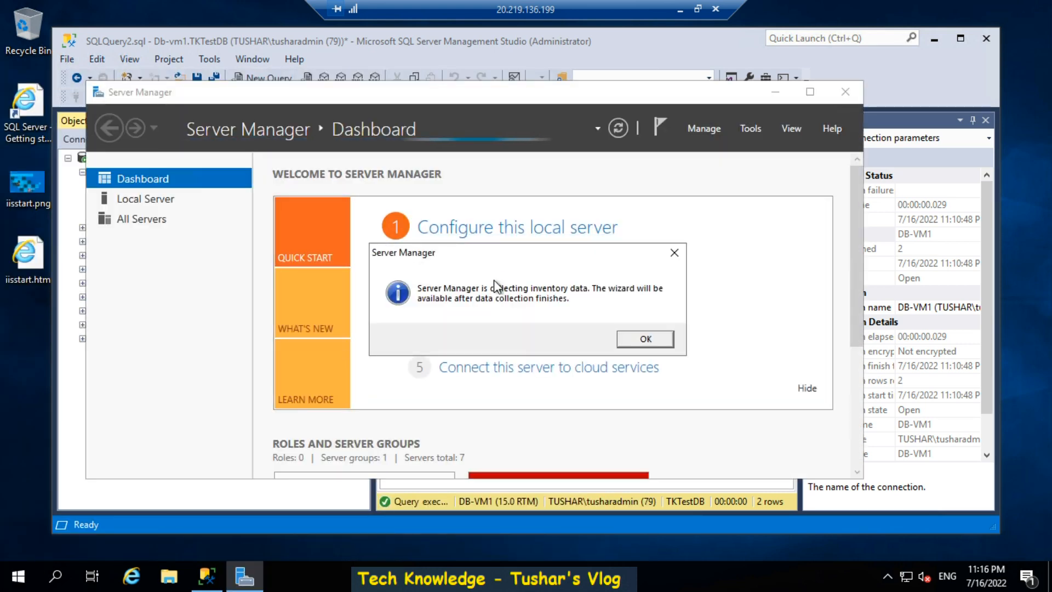
pyautogui.click(642, 340)
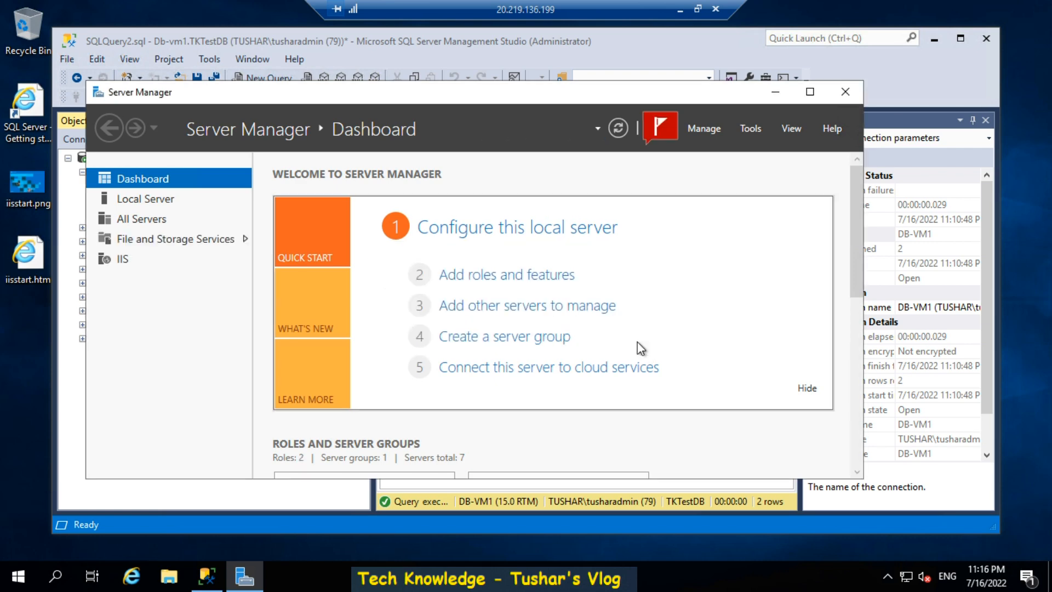
pyautogui.click(483, 279)
pyautogui.click(515, 515)
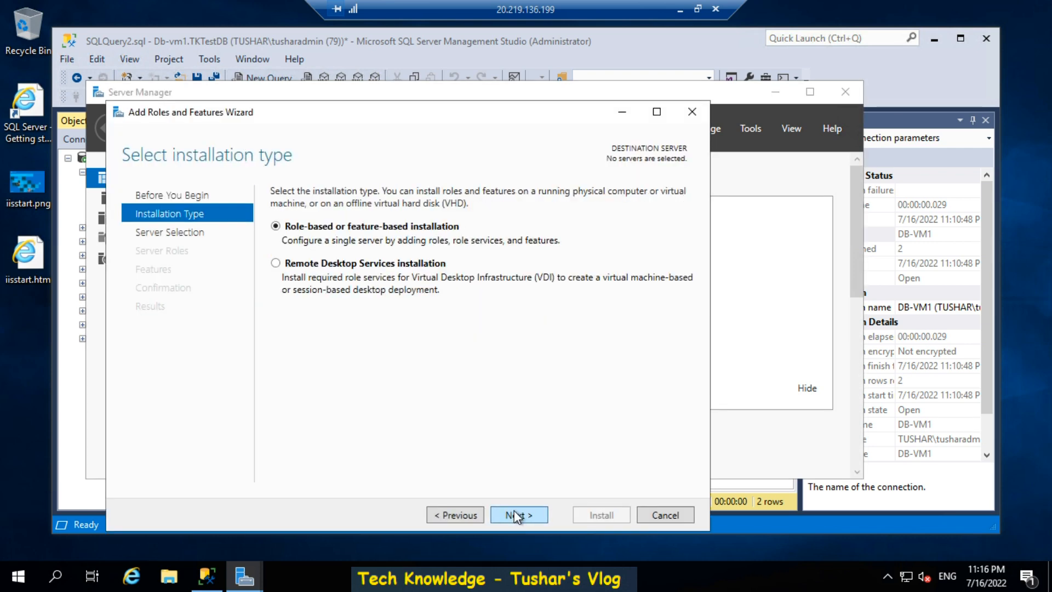
pyautogui.click(515, 515)
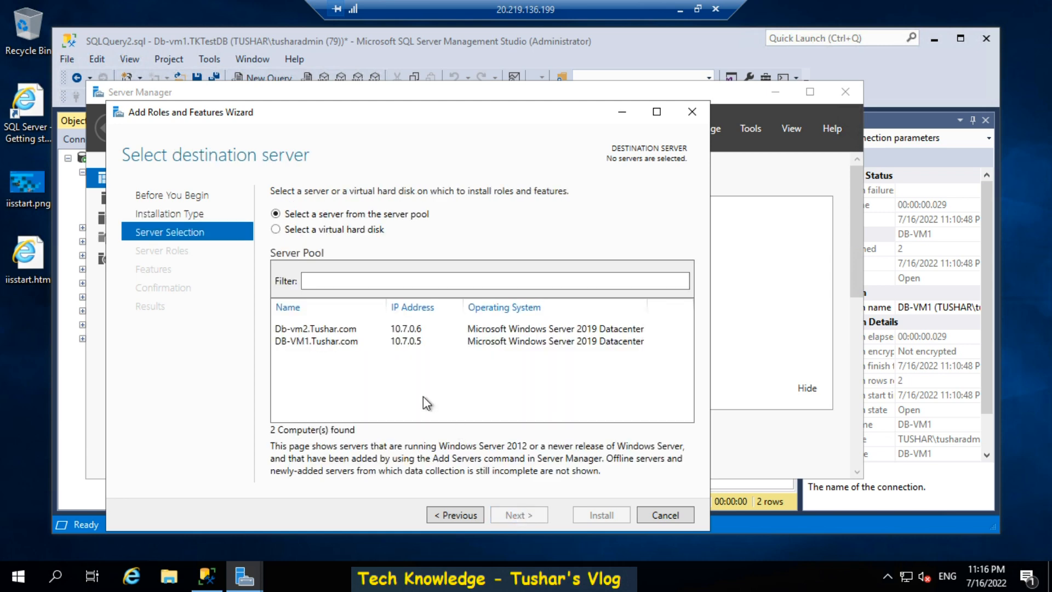
pyautogui.click(334, 342)
pyautogui.click(516, 515)
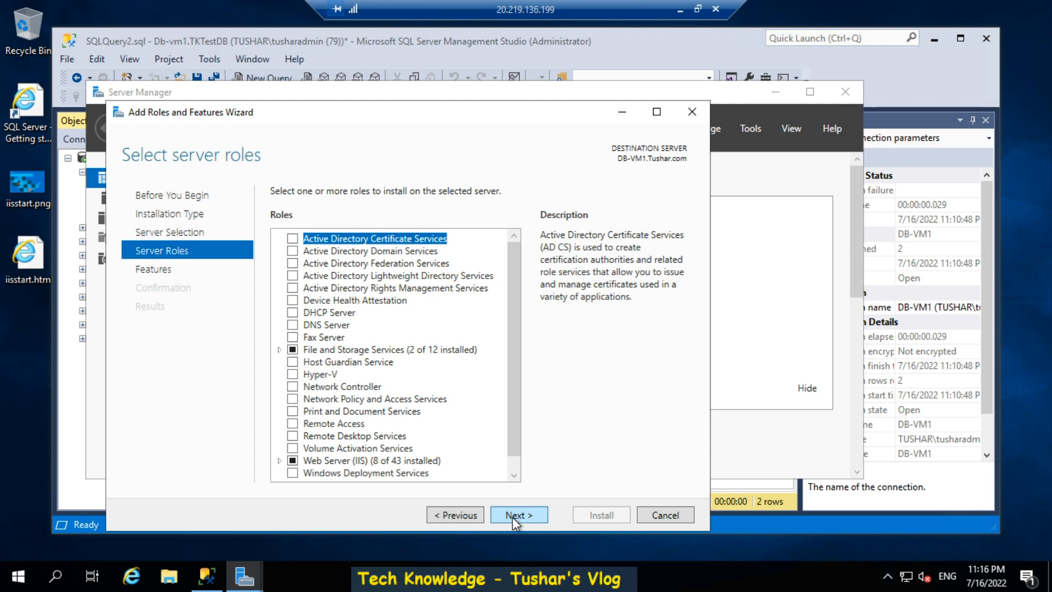
# Step: Select the Failover Clustering feature with its required management tools, adding no server roles, and install it on DB-VM1
pyautogui.click(510, 516)
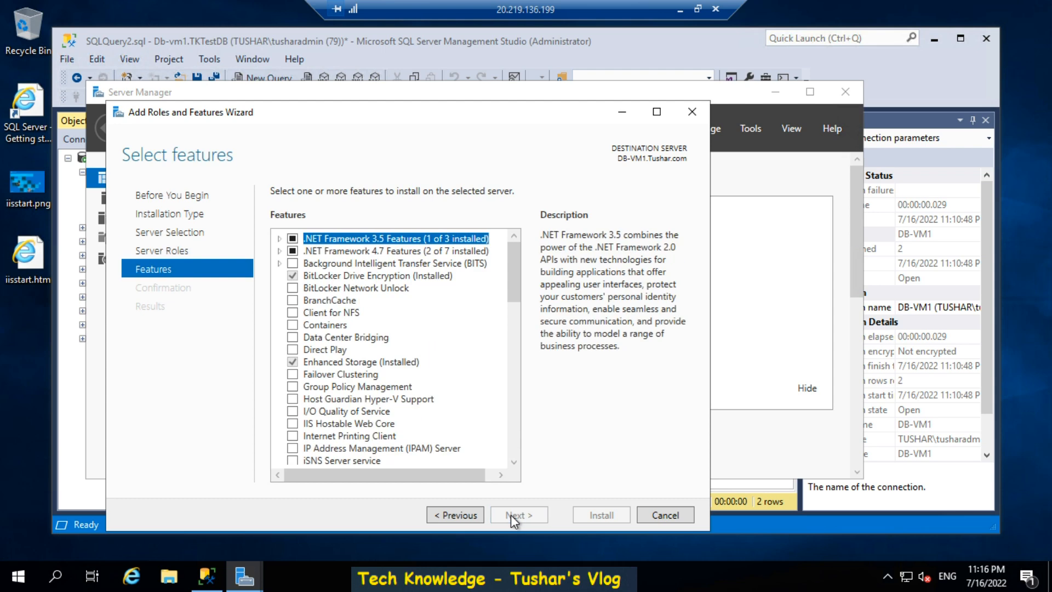
pyautogui.click(293, 375)
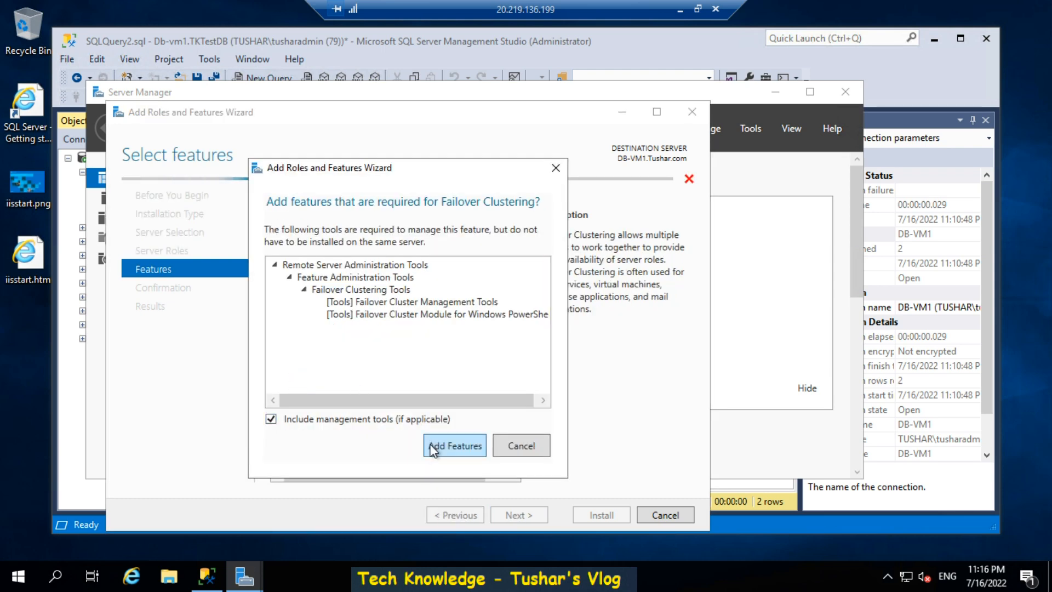
pyautogui.click(446, 451)
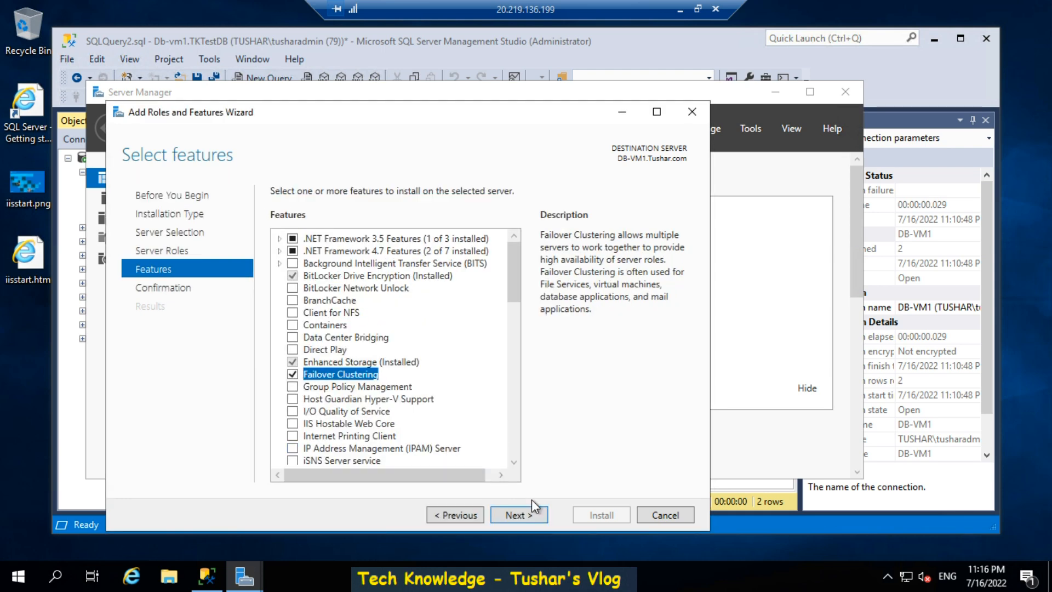
pyautogui.click(527, 516)
pyautogui.click(602, 519)
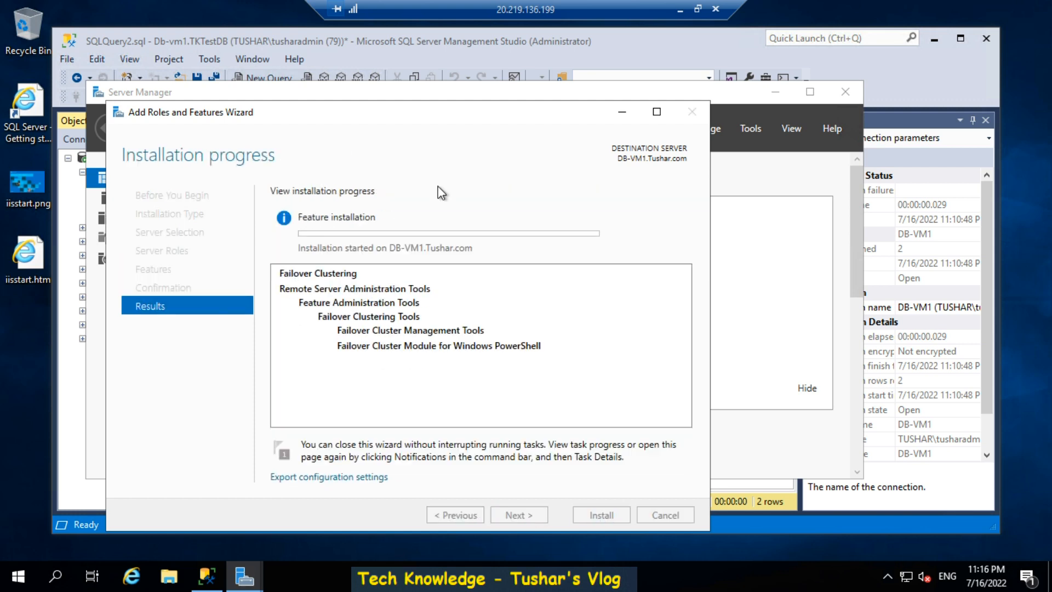
# Step: Switch to the DB-VM2 remote desktop session, open Server Manager there and dismiss the Windows Admin Center message
pyautogui.click(681, 9)
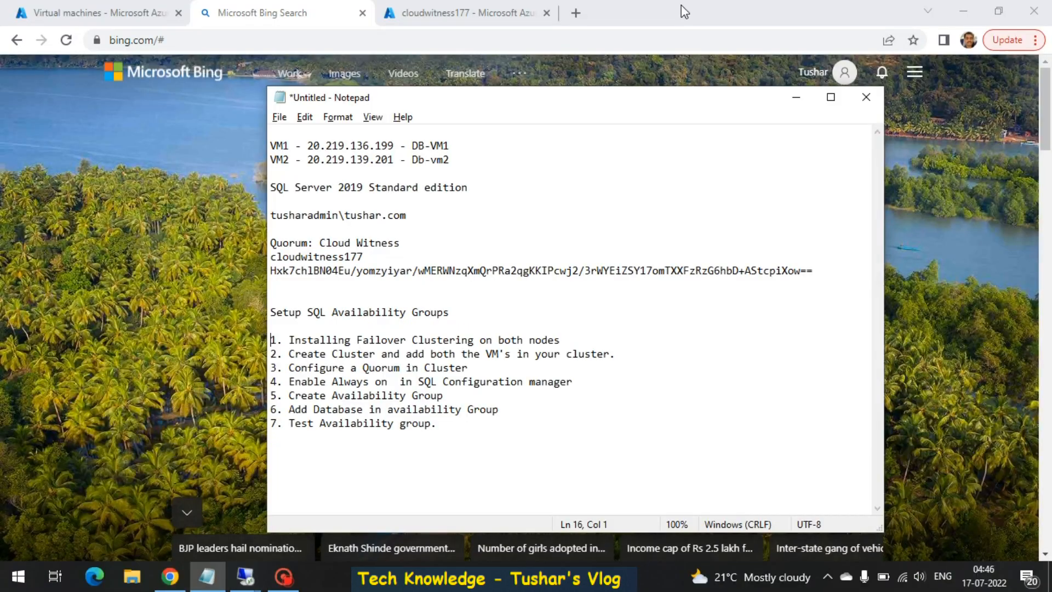
pyautogui.click(258, 573)
pyautogui.click(324, 509)
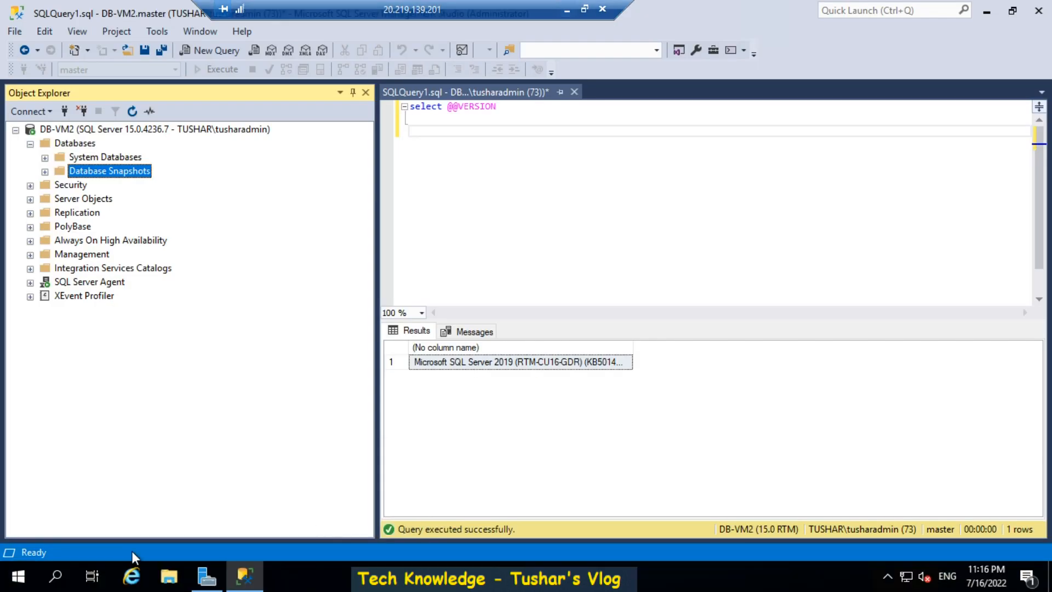
pyautogui.click(16, 583)
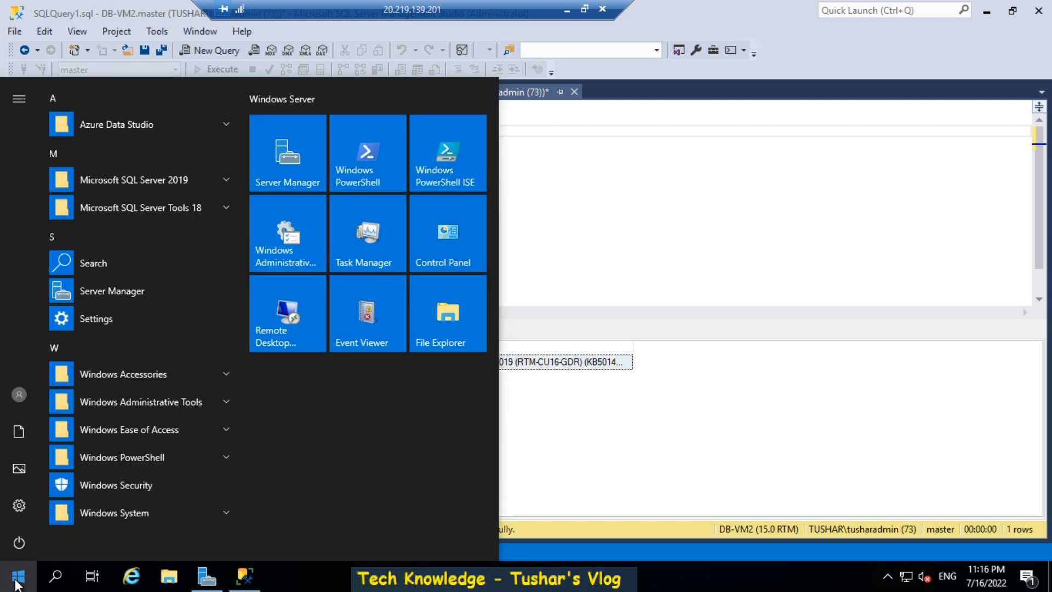
pyautogui.write('ser')
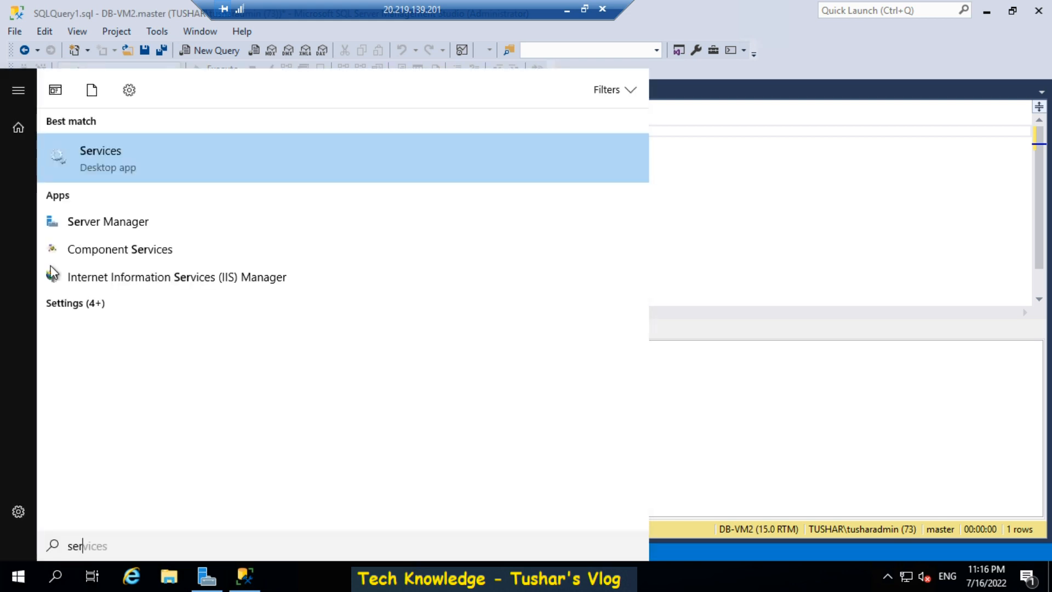
pyautogui.click(91, 218)
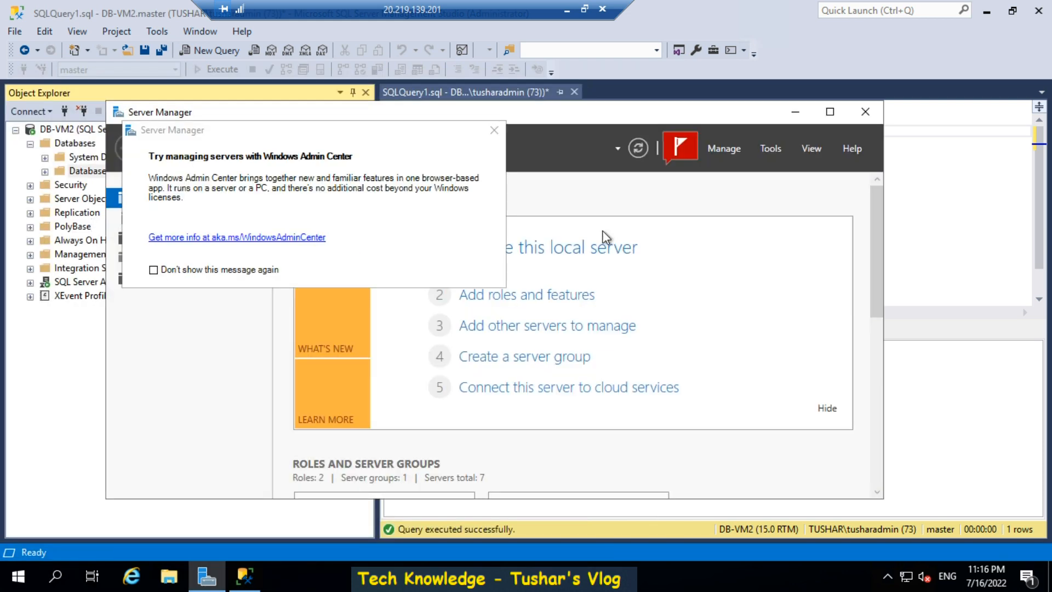
pyautogui.click(494, 130)
# Step: Start adding roles and features with a role-based or feature-based installation, choosing Db-vm2 from the server pool as the destination
pyautogui.click(547, 296)
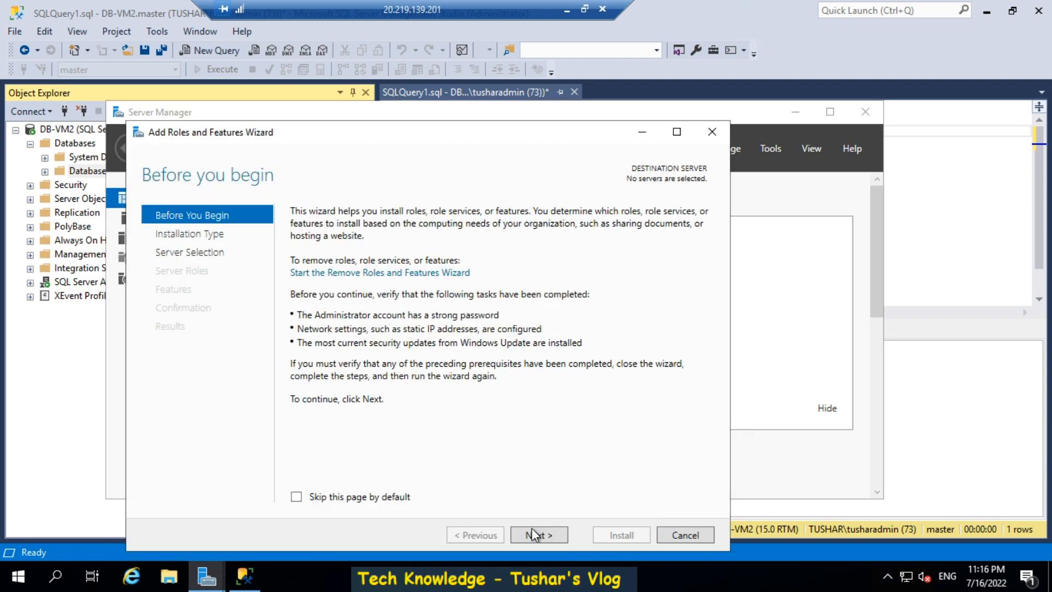
pyautogui.click(532, 530)
pyautogui.click(532, 530)
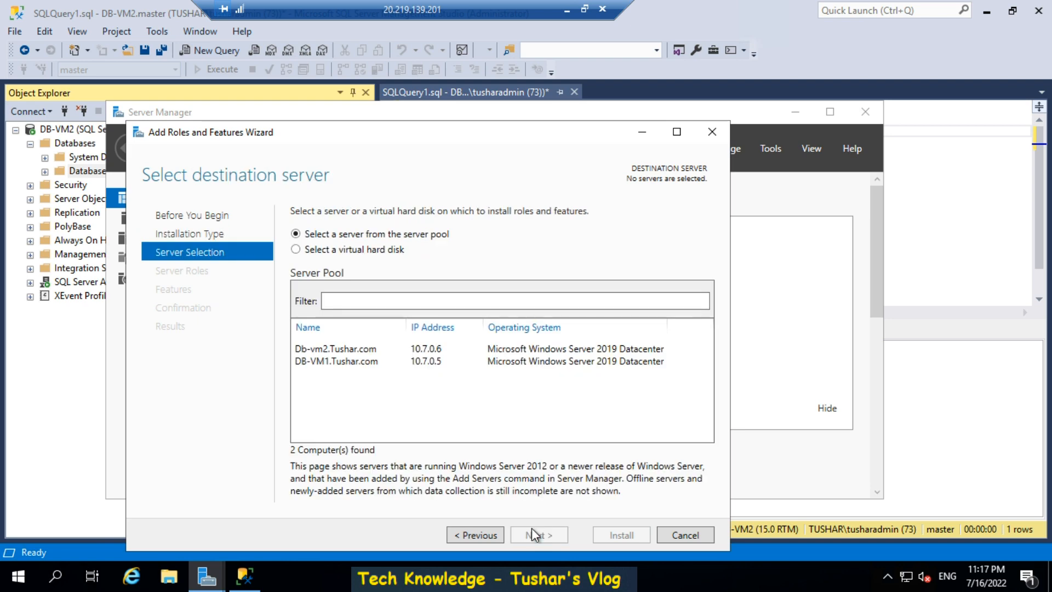
pyautogui.click(358, 351)
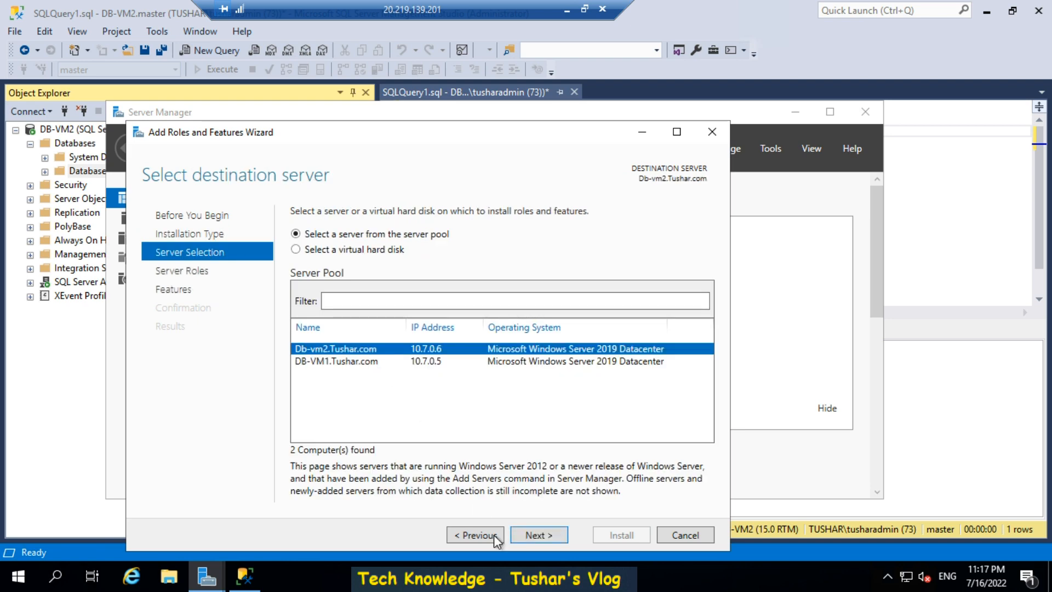
pyautogui.click(530, 535)
# Step: Skip the server roles, select the Failover Clustering feature with its management tools, and install it on Db-vm2
pyautogui.click(529, 535)
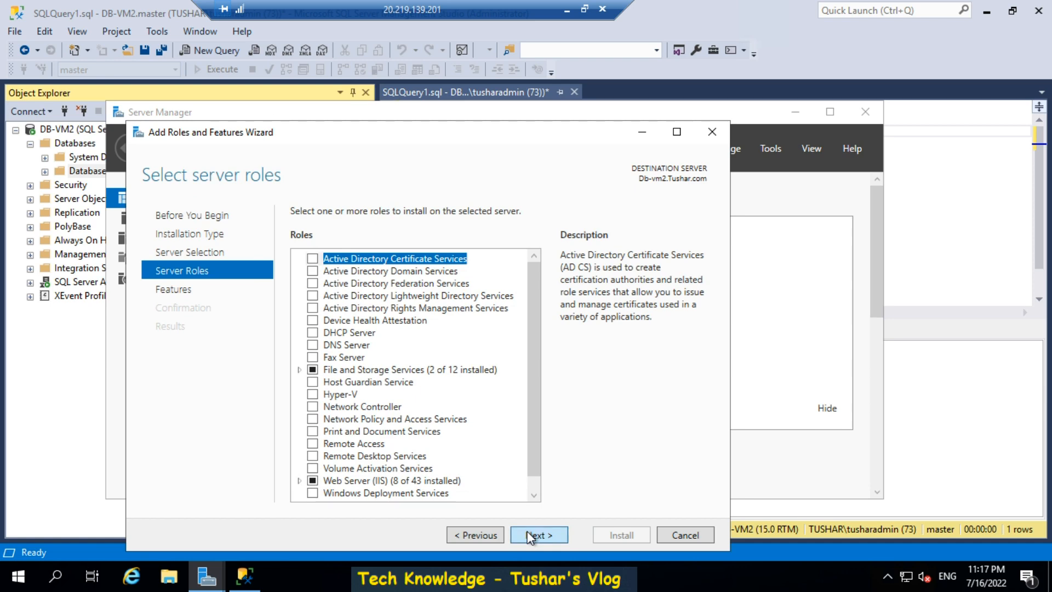
pyautogui.click(313, 394)
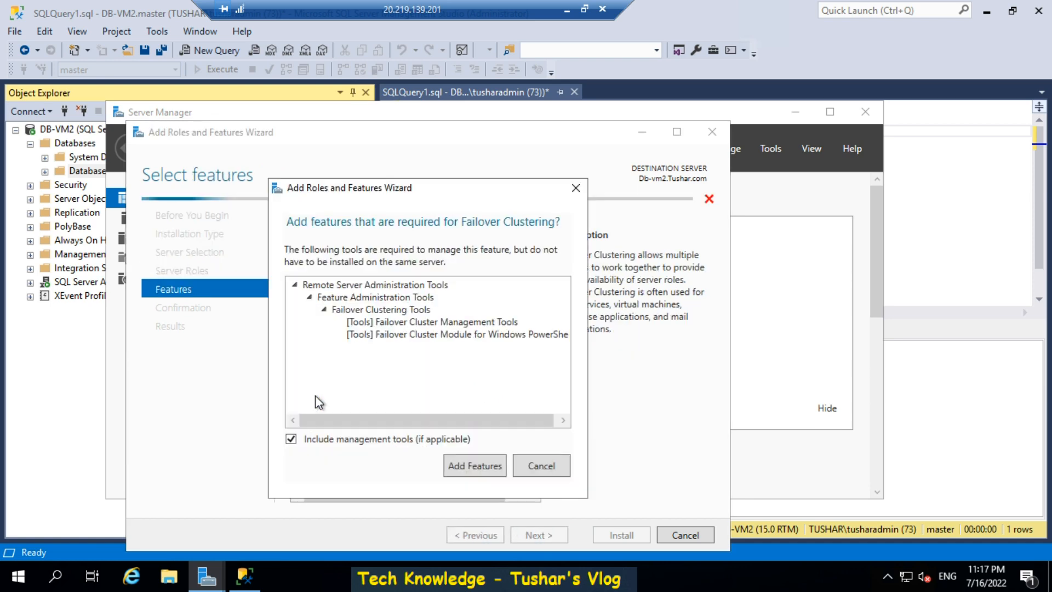
pyautogui.click(469, 468)
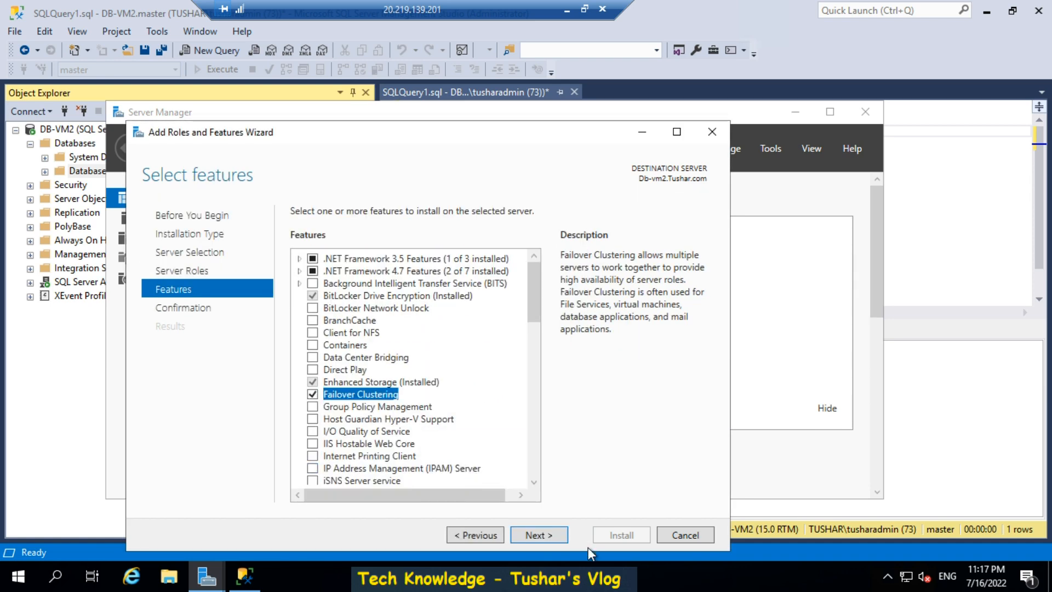
pyautogui.click(544, 535)
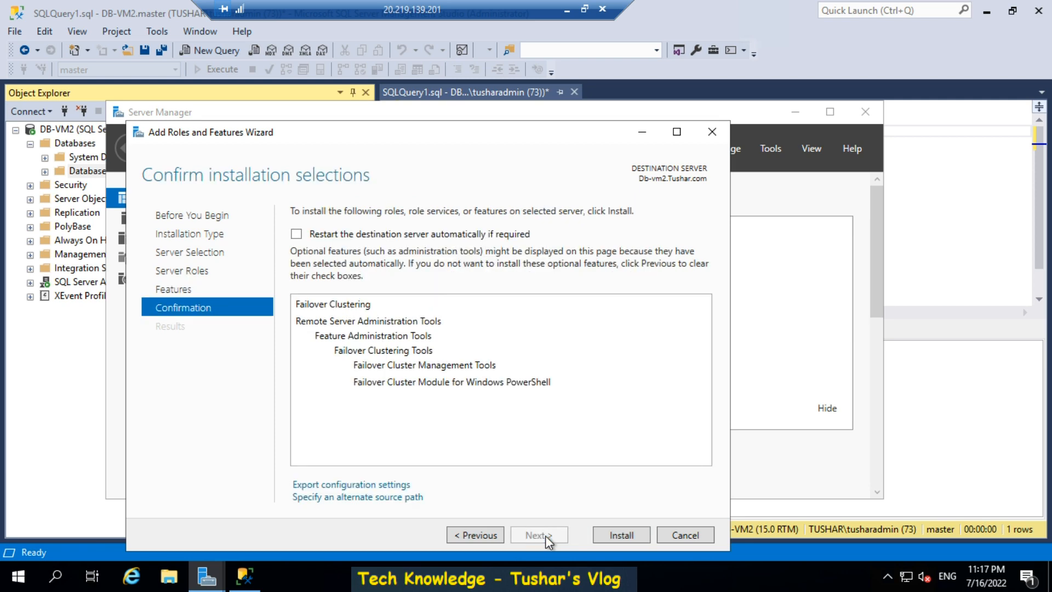
pyautogui.click(624, 534)
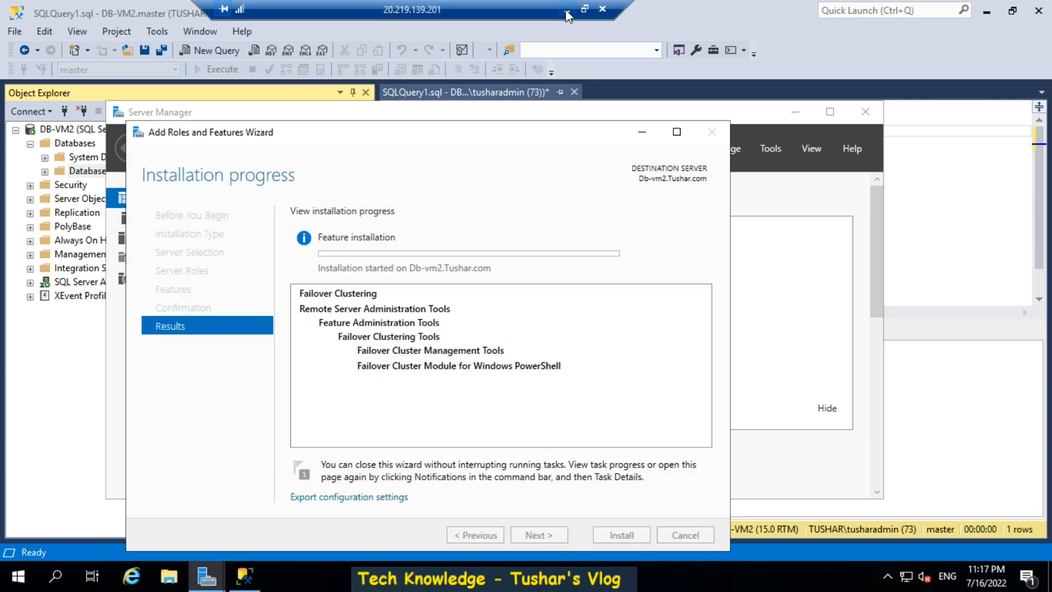
# Step: Return to the Notepad setup notes and review the failover clustering, cluster creation and quorum items of the checklist
pyautogui.click(567, 10)
pyautogui.press('Down')
pyautogui.hotkey('shift', 'Down')
pyautogui.hotkey('shift', 'Down')
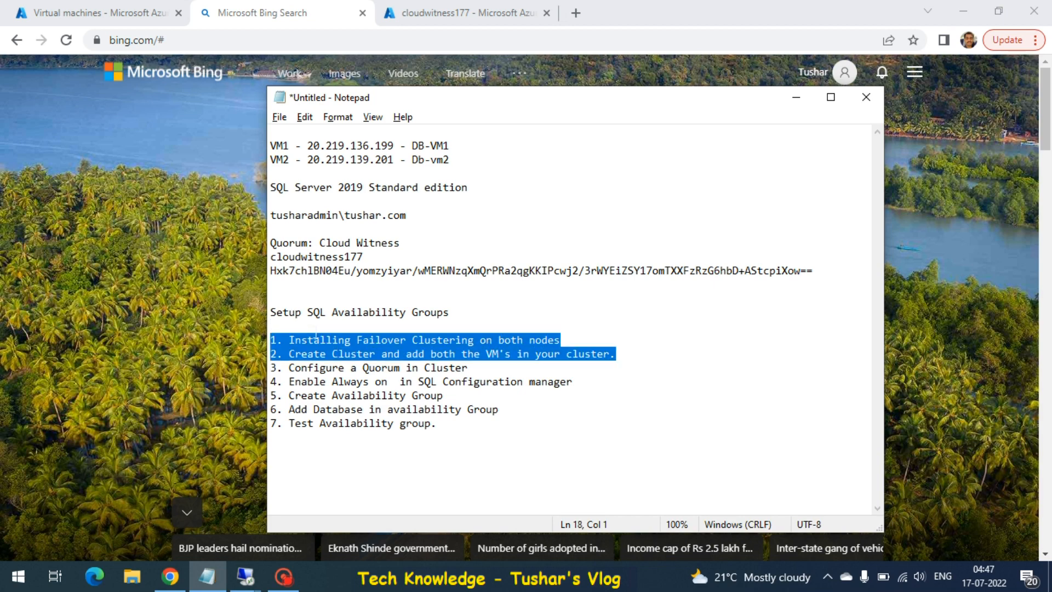
pyautogui.press('Right')
pyautogui.press('Up')
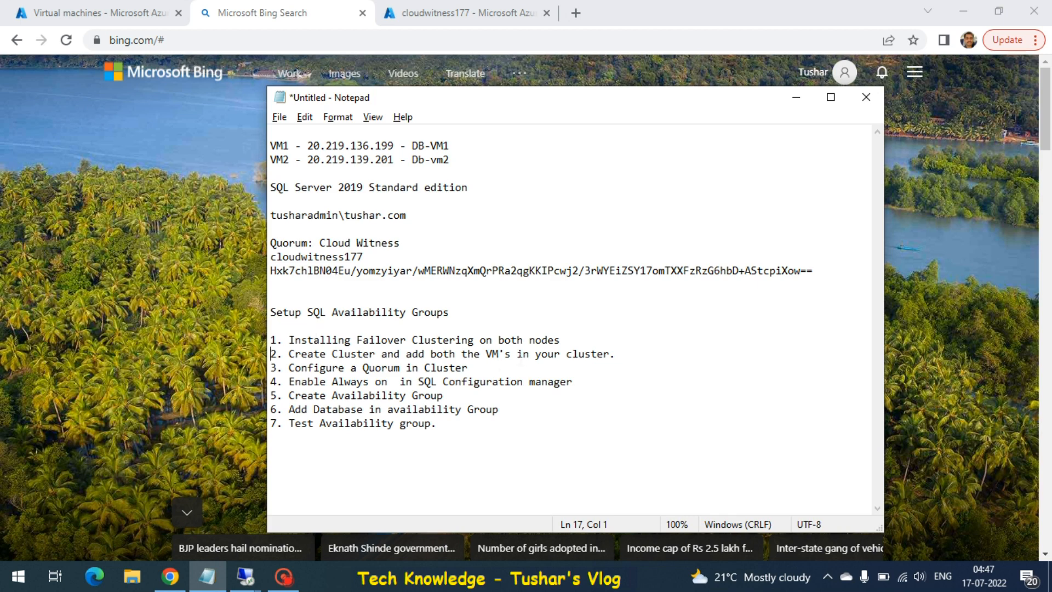
pyautogui.press('Down')
pyautogui.hotkey('shift', 'Down')
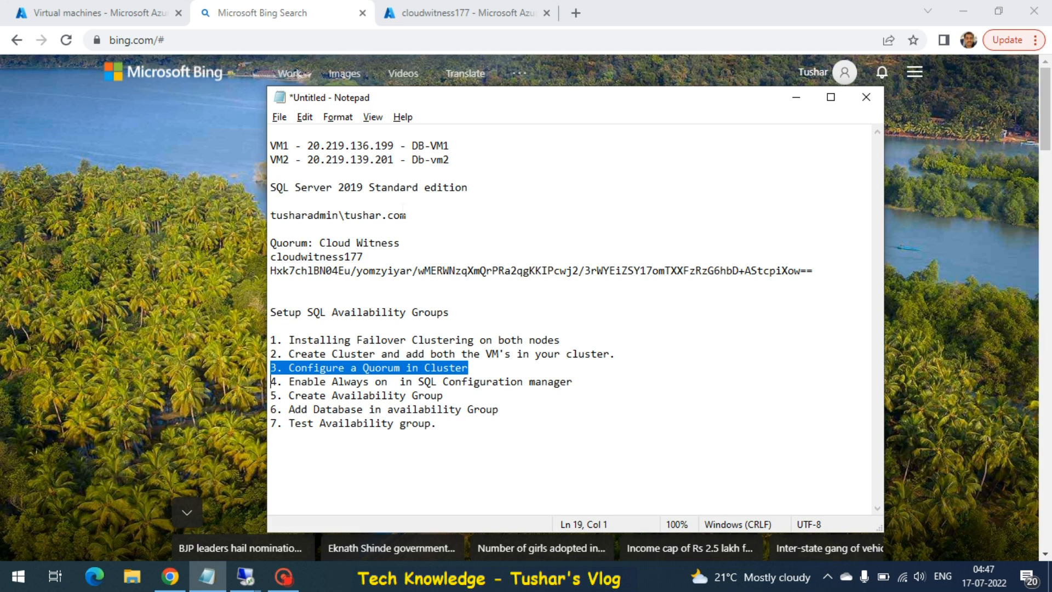
# Step: Examine the cloud witness storage account name and its access key under the Quorum heading in the notes
pyautogui.click(405, 243)
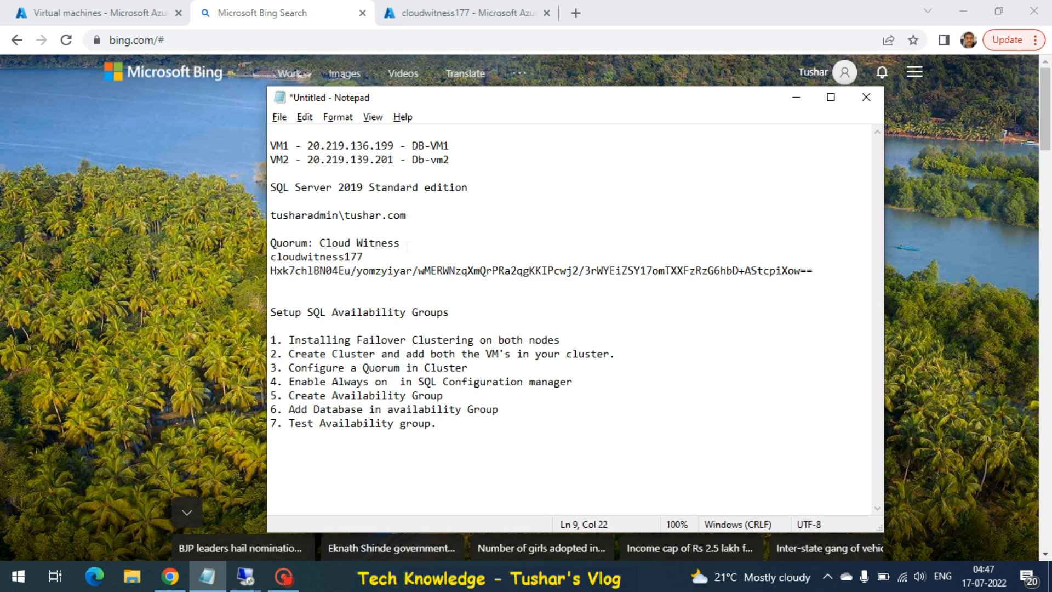
pyautogui.press('Right')
pyautogui.hotkey('shift', 'Down')
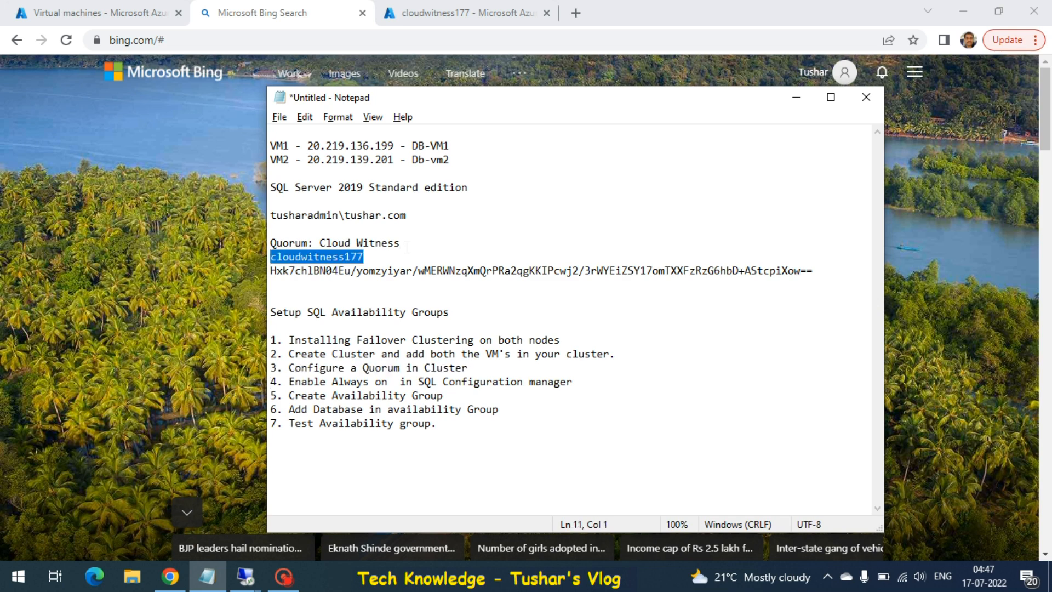
pyautogui.hotkey('shift', 'Up')
pyautogui.hotkey('shift', 'Down')
pyautogui.hotkey('shift', 'Down')
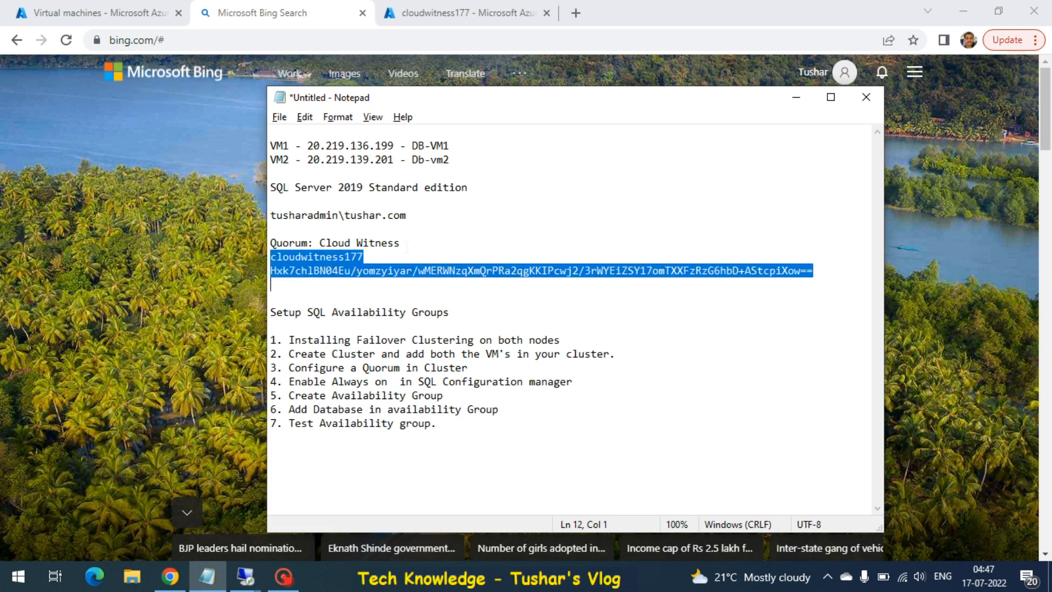
pyautogui.press('Down')
# Step: Return to the DB-VM1 remote desktop session and close the completed Add Roles and Features Wizard
pyautogui.click(235, 582)
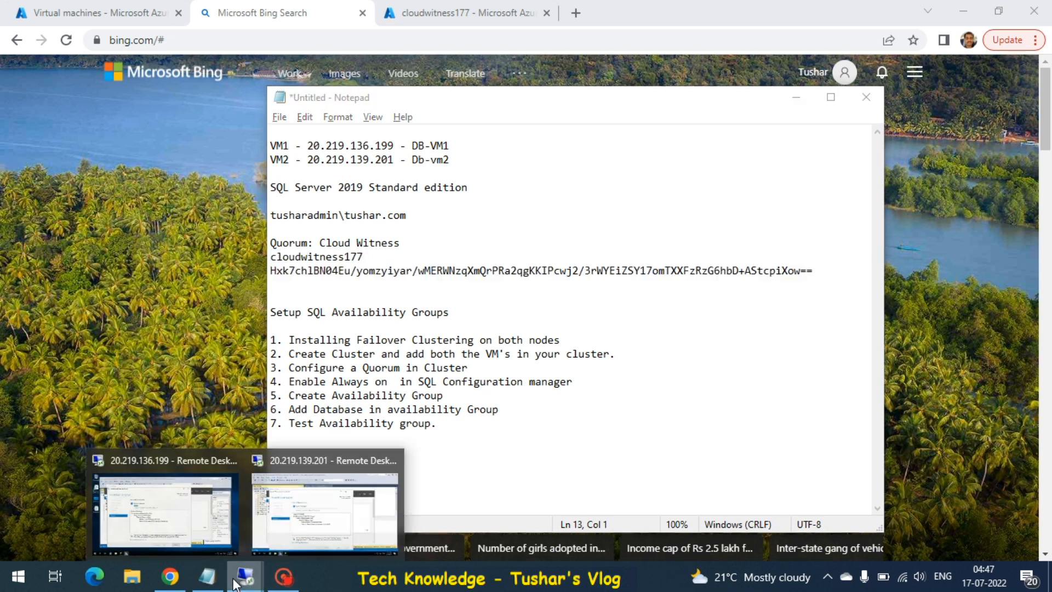
pyautogui.click(135, 495)
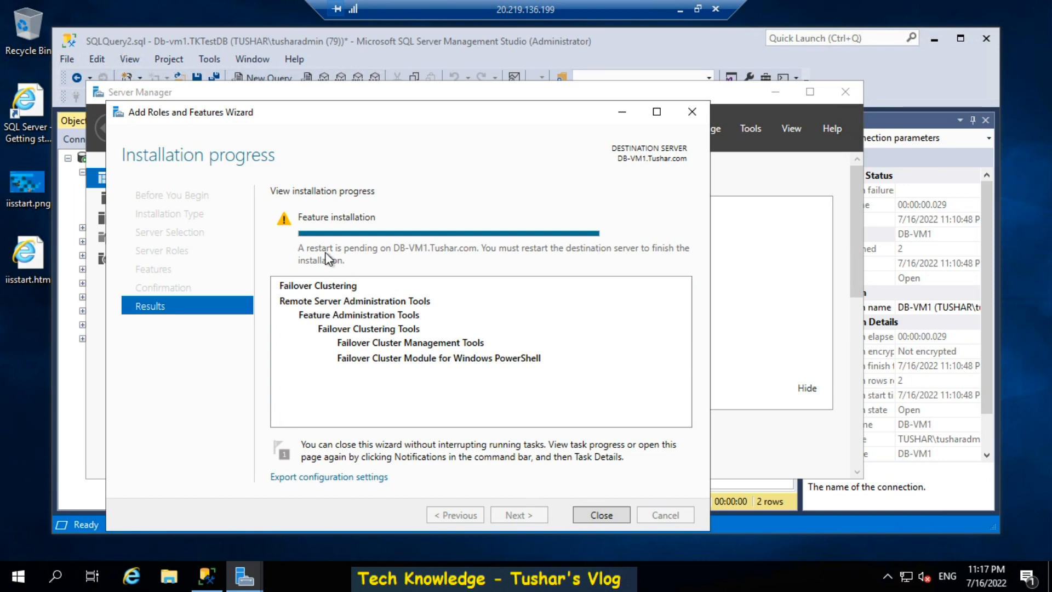
pyautogui.click(601, 515)
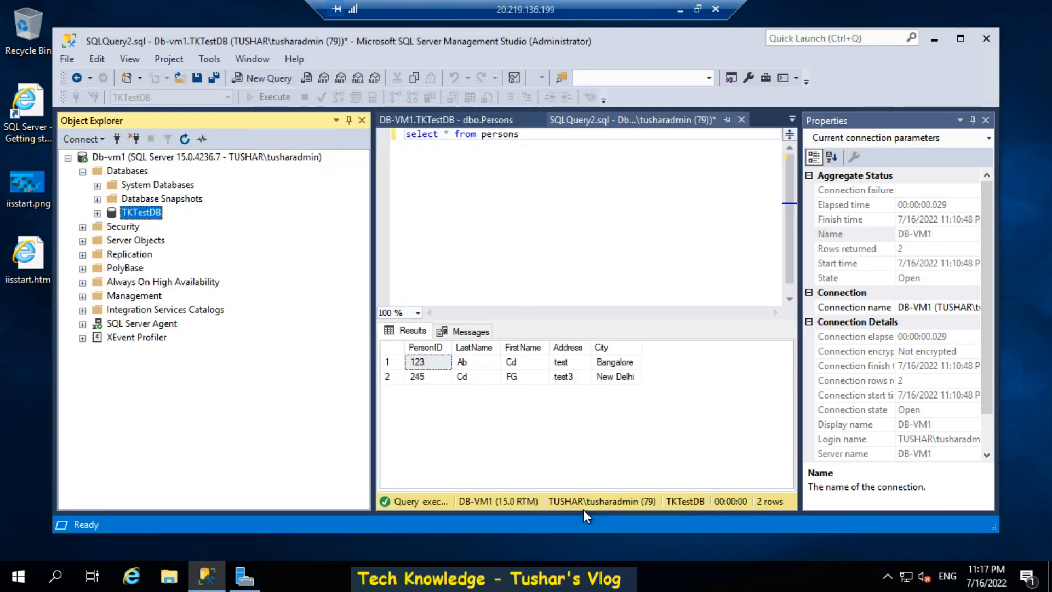
# Step: Restart DB-VM1 with the reason Other (Unplanned), forcing the open Management Studio to close, and minimize its remote session
pyautogui.click(25, 582)
pyautogui.click(16, 551)
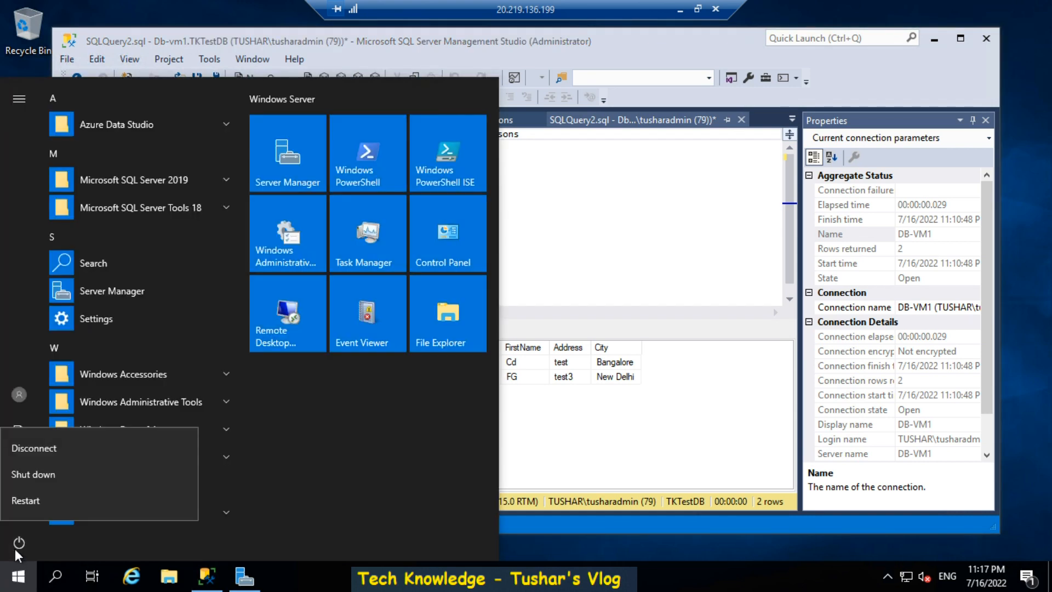
pyautogui.click(34, 503)
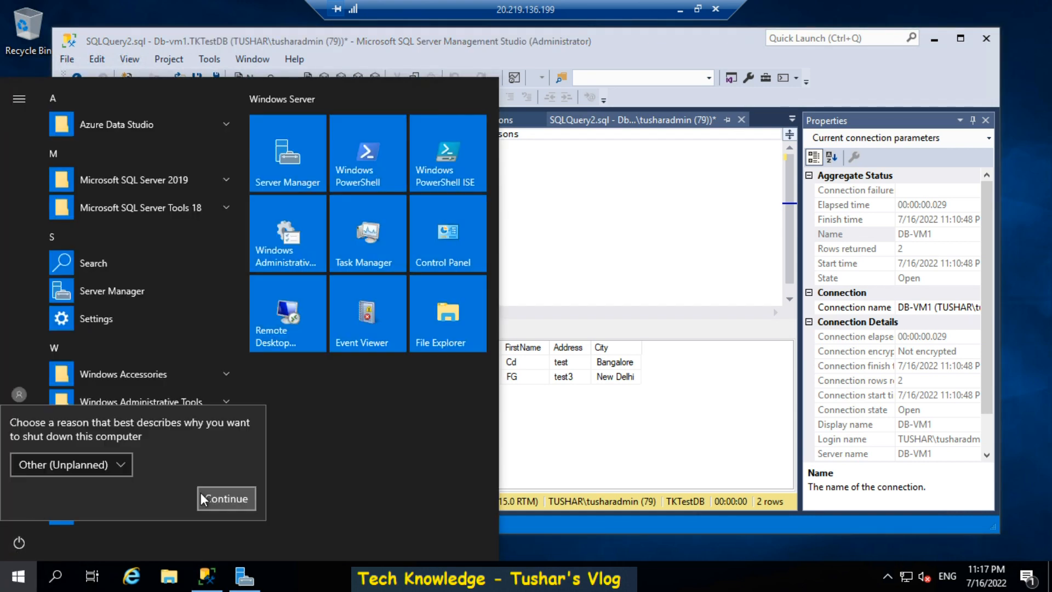
pyautogui.click(219, 491)
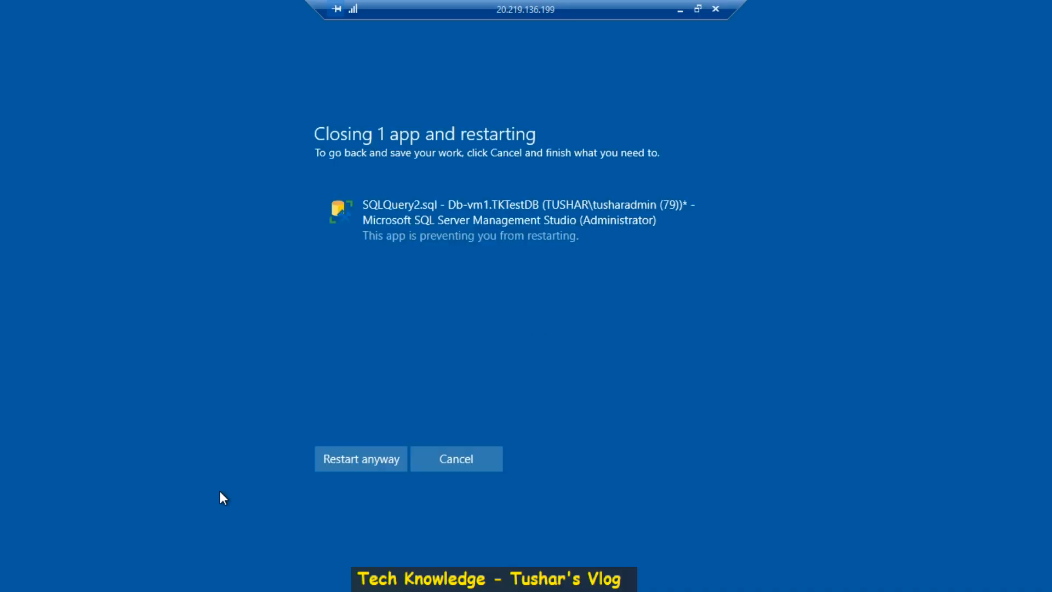
pyautogui.click(363, 463)
pyautogui.click(683, 5)
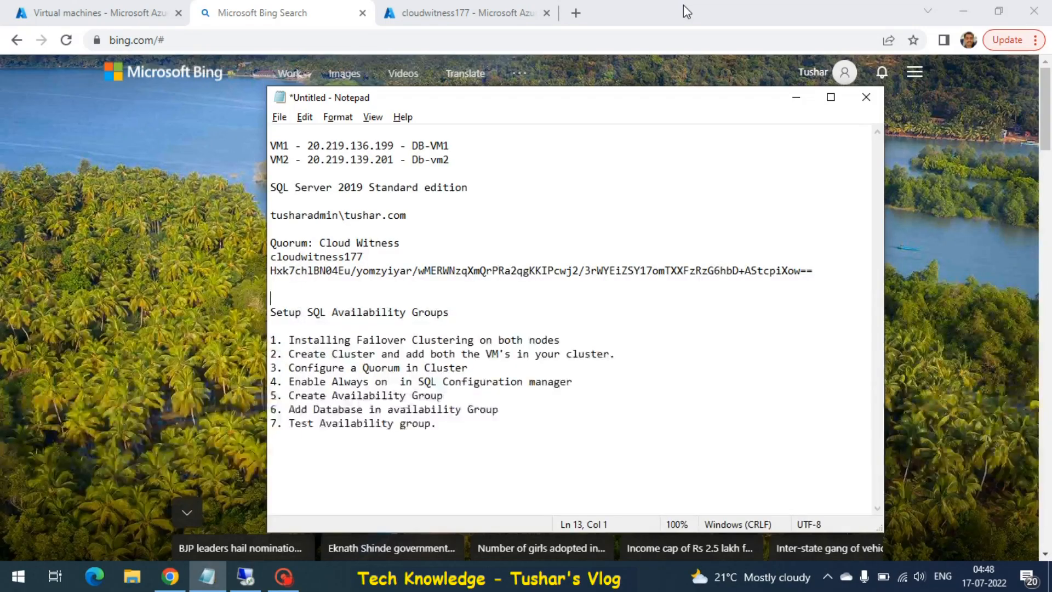
# Step: Switch to the Db-vm2 remote session, close the finished Add Roles and Features Wizard, and exit Management Studio without saving the query
pyautogui.click(251, 581)
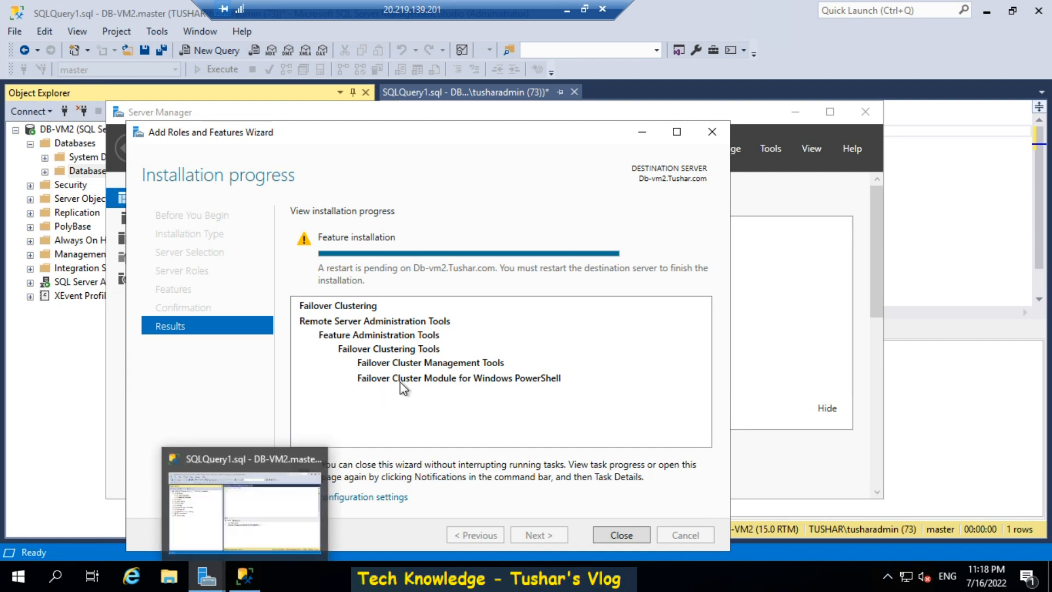
pyautogui.click(620, 535)
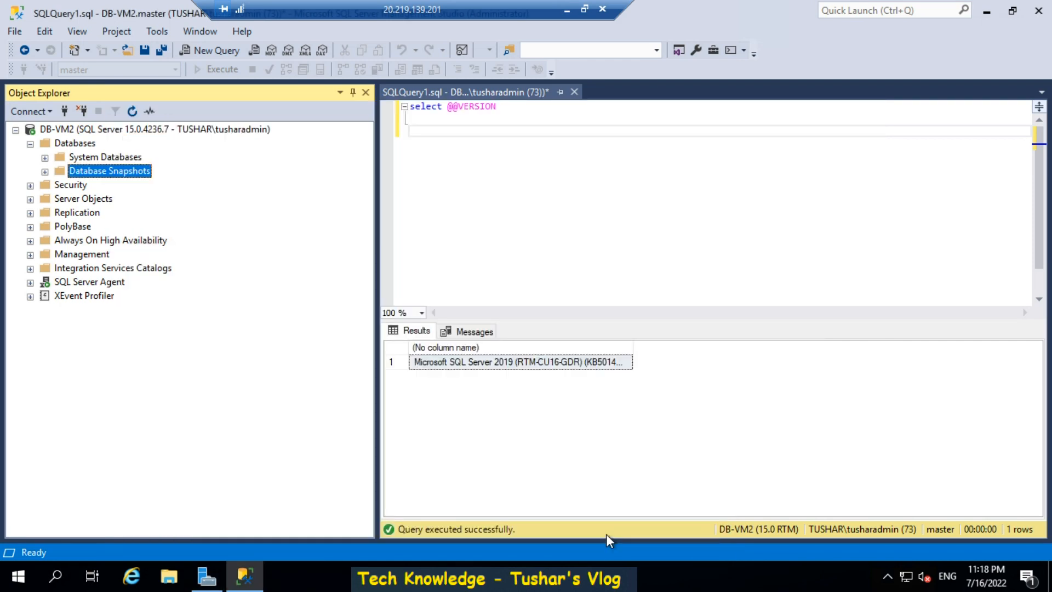
pyautogui.click(1038, 10)
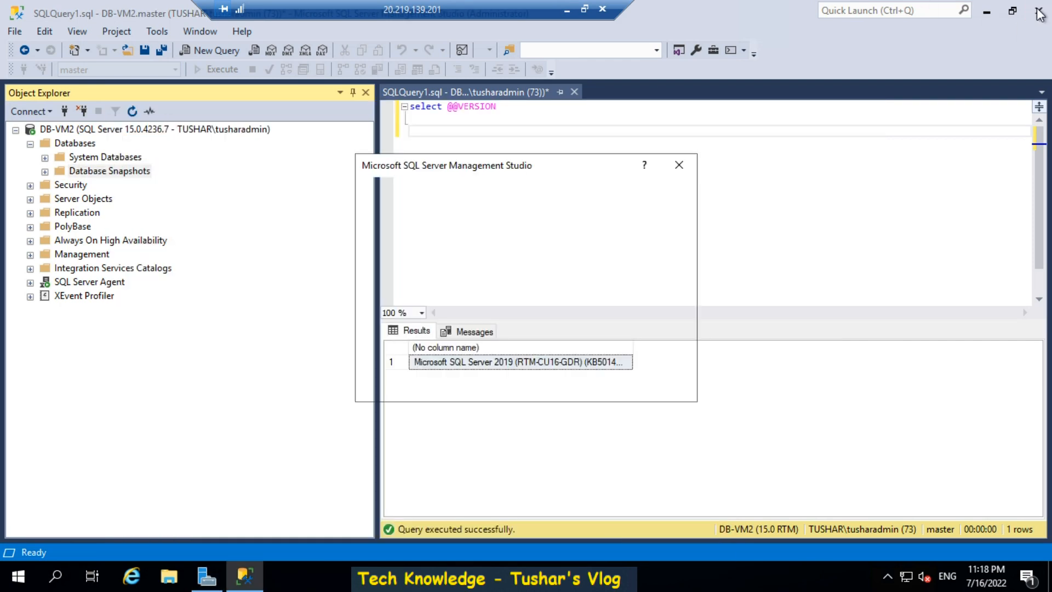
pyautogui.click(575, 379)
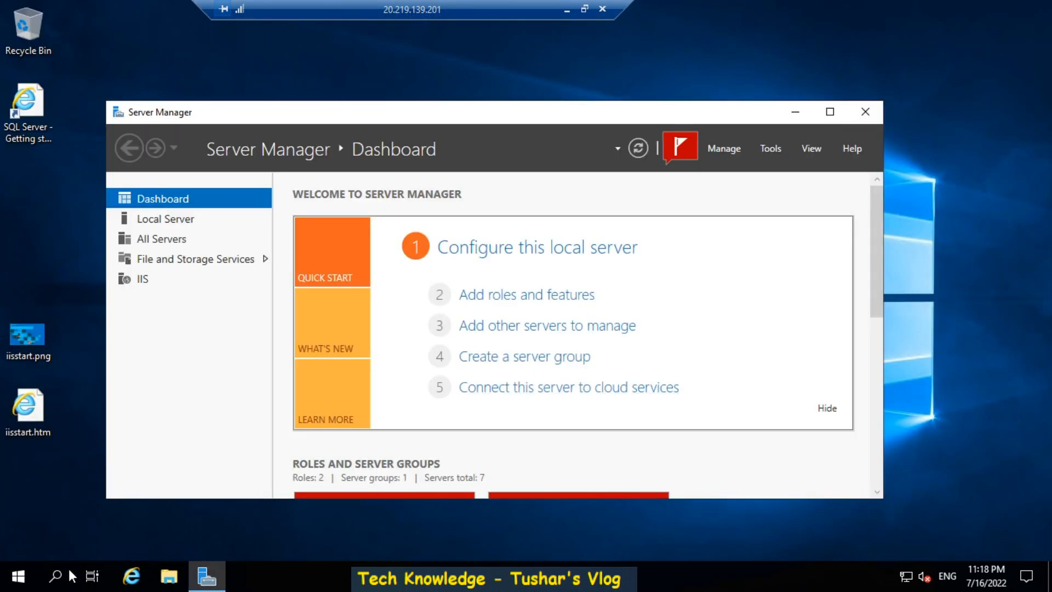
# Step: Restart Db-vm2 with the reason Other (Unplanned) and minimize its remote session
pyautogui.click(18, 575)
pyautogui.click(19, 542)
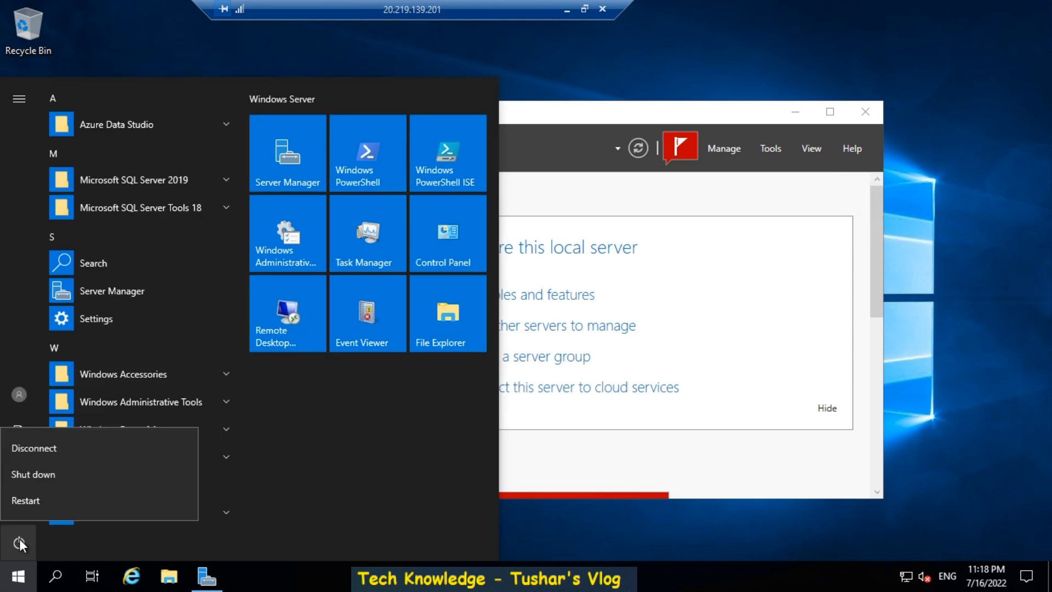
pyautogui.click(66, 508)
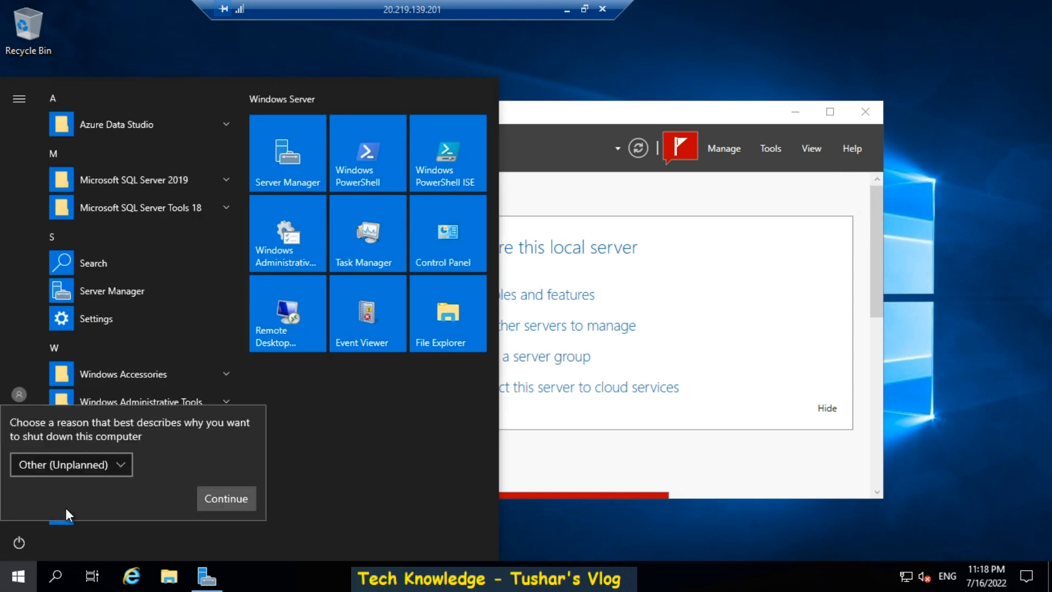
pyautogui.click(224, 496)
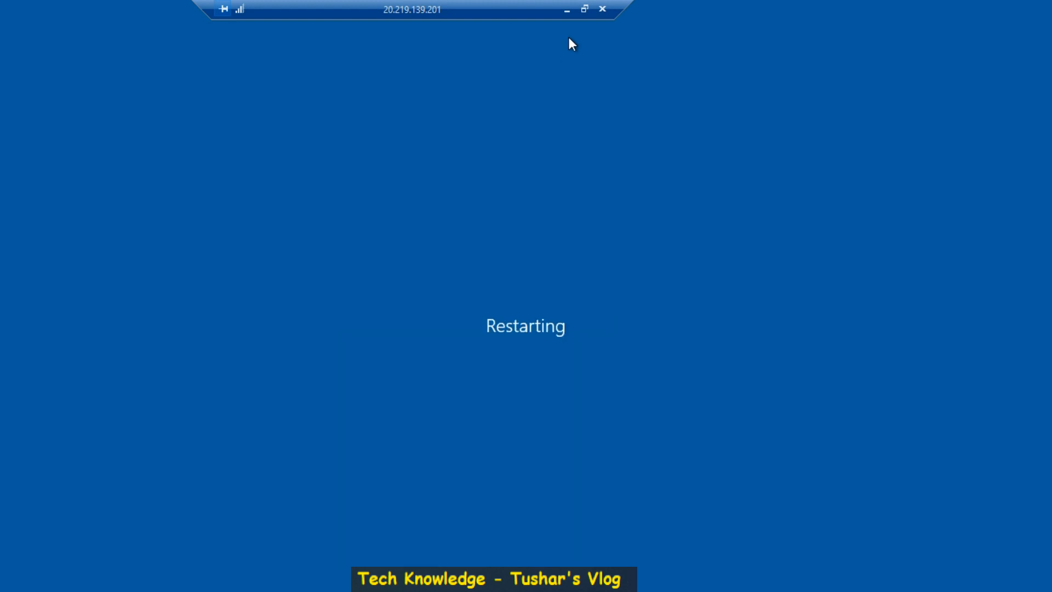
pyautogui.click(567, 9)
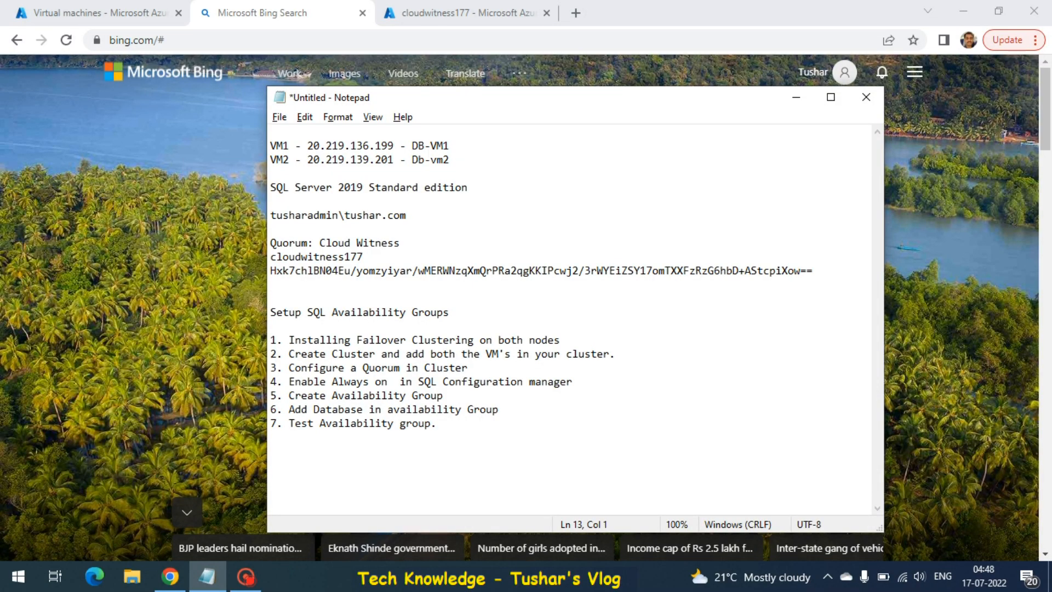
# Step: Copy VM1's IP address 20.219.136.199 from the Notepad notes
pyautogui.click(399, 146)
pyautogui.press('Left')
pyautogui.hotkey('shift', 'Left')
pyautogui.hotkey('shift', 'Left')
pyautogui.hotkey('shift', 'Left')
pyautogui.hotkey('shift', 'Left')
pyautogui.hotkey('shift', 'Left')
pyautogui.hotkey('shift', 'Left')
pyautogui.hotkey('shift', 'Left')
pyautogui.hotkey('shift', 'Left')
pyautogui.hotkey('shift', 'Left')
pyautogui.hotkey('shift', 'Left')
pyautogui.hotkey('shift', 'Left')
pyautogui.hotkey('shift', 'Left')
pyautogui.hotkey('shift', 'Left')
pyautogui.hotkey('shift', 'Left')
pyautogui.hotkey('ctrl', 'c')
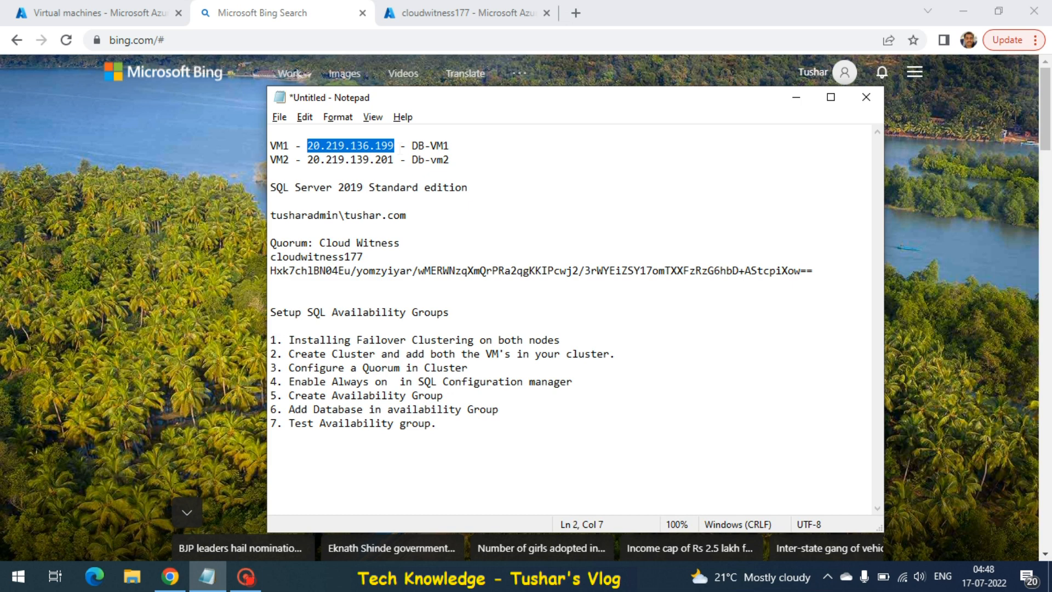
# Step: Launch Remote Desktop Connection with mstsc and start connecting to 20.219.136.199
pyautogui.press('super+r')
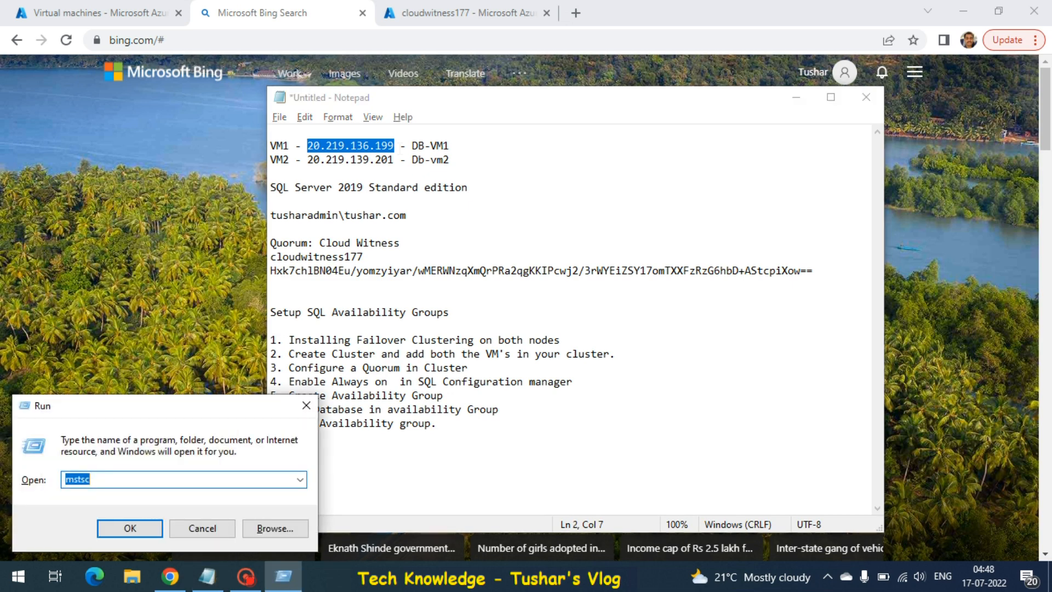
pyautogui.press('Return')
pyautogui.hotkey('ctrl', 'v')
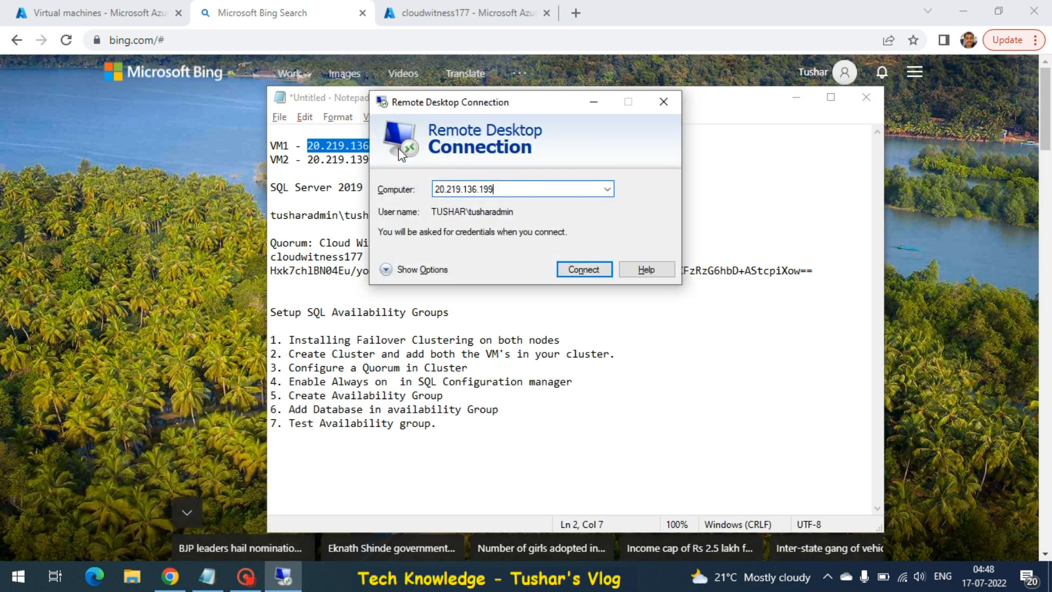
pyautogui.press('Return')
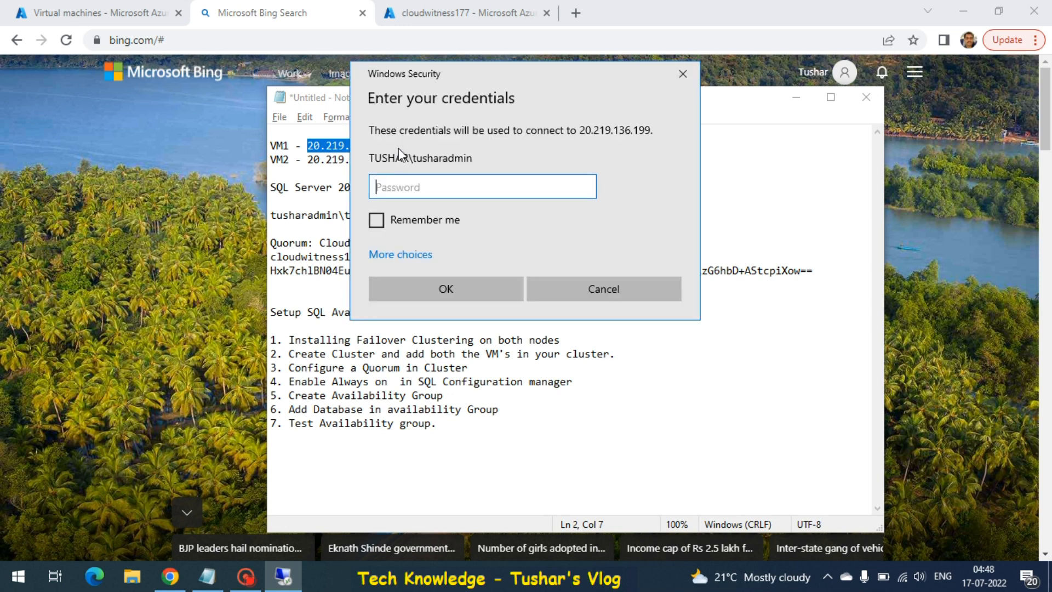
# Step: Sign in to DB-VM1 with the account password, accept the certificate prompt, and minimize the session
pyautogui.write('••••')
pyautogui.press('BackSpace')
pyautogui.press('BackSpace')
pyautogui.press('BackSpace')
pyautogui.press('BackSpace')
pyautogui.write('•••••••••••••')
pyautogui.press('Return')
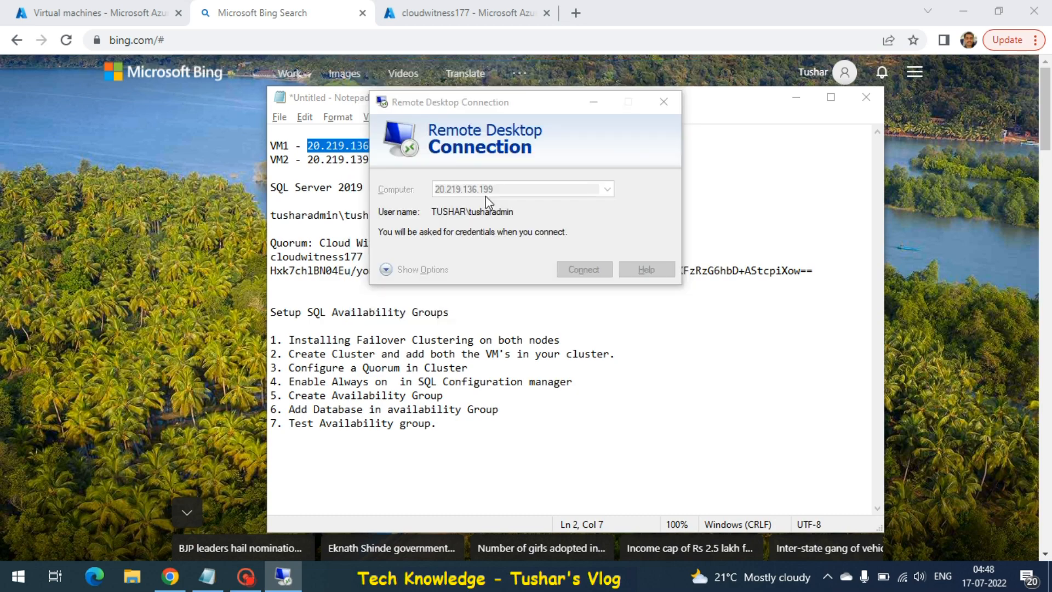
pyautogui.press('y')
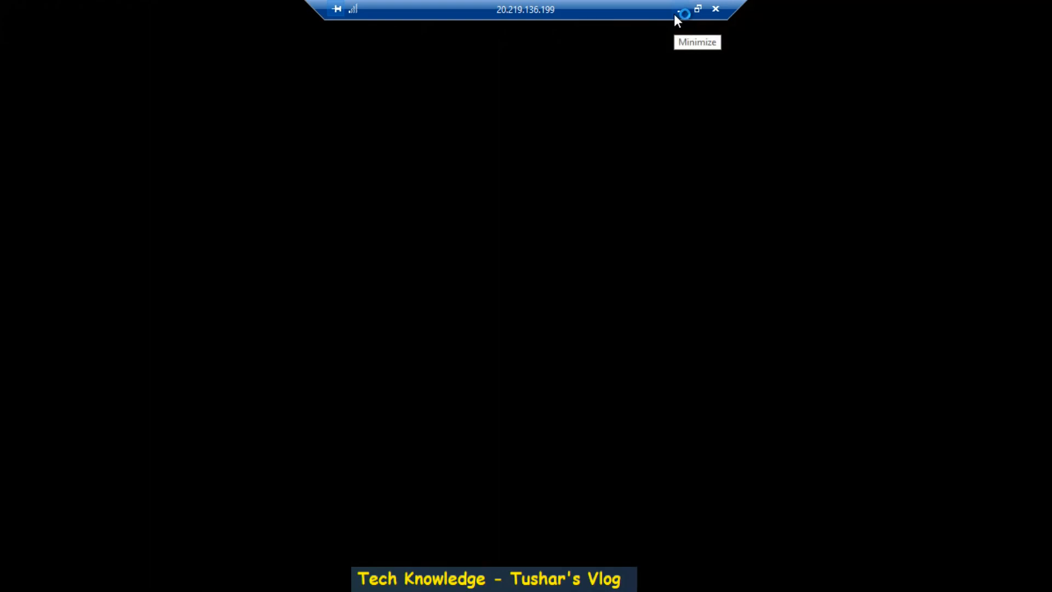
pyautogui.click(675, 15)
# Step: Copy VM2's IP address 20.219.139.201 from the notes and start a Remote Desktop connection to it
pyautogui.moveTo(307, 159); pyautogui.dragTo(392, 159)
pyautogui.hotkey('ctrl', 'c')
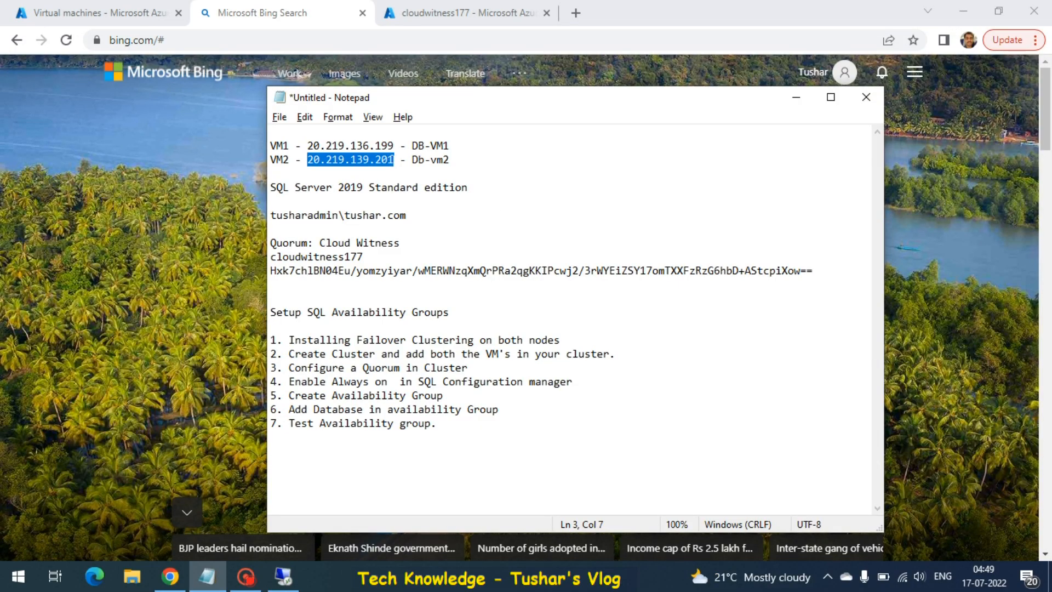
pyautogui.press('super+r')
pyautogui.press('Return')
pyautogui.hotkey('ctrl', 'v')
pyautogui.press('Return')
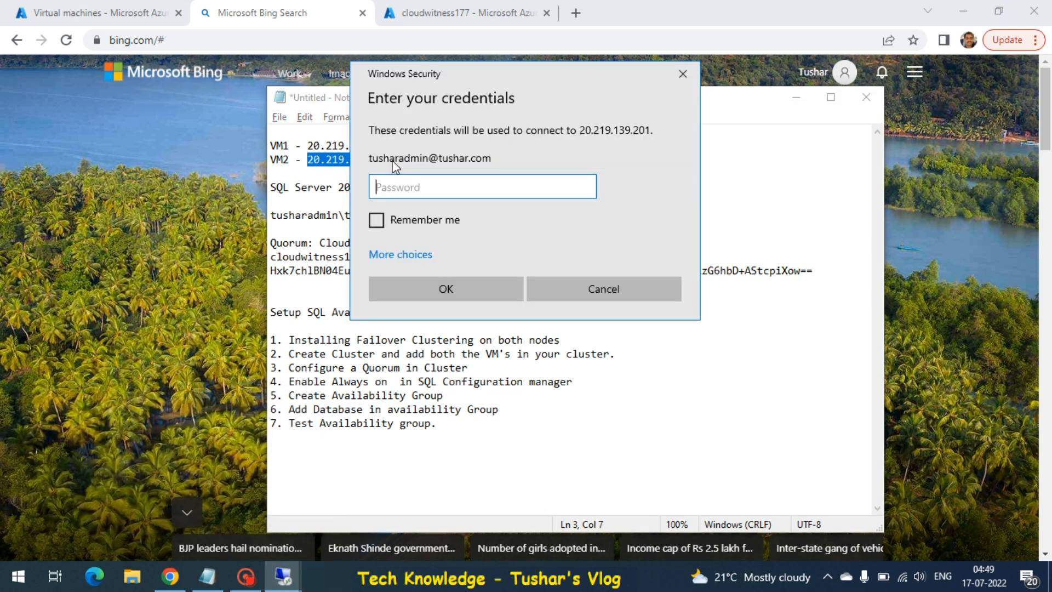
# Step: Sign in to Db-vm2 with the account password, connect despite the certificate errors, and minimize the session
pyautogui.write('••••••••••••')
pyautogui.press('Return')
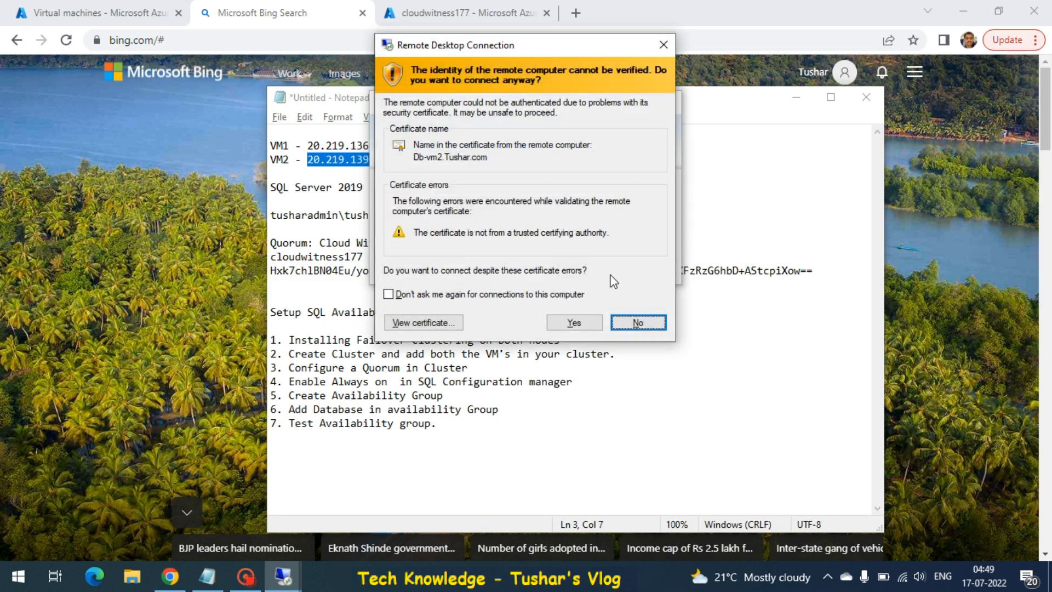
pyautogui.press('Return')
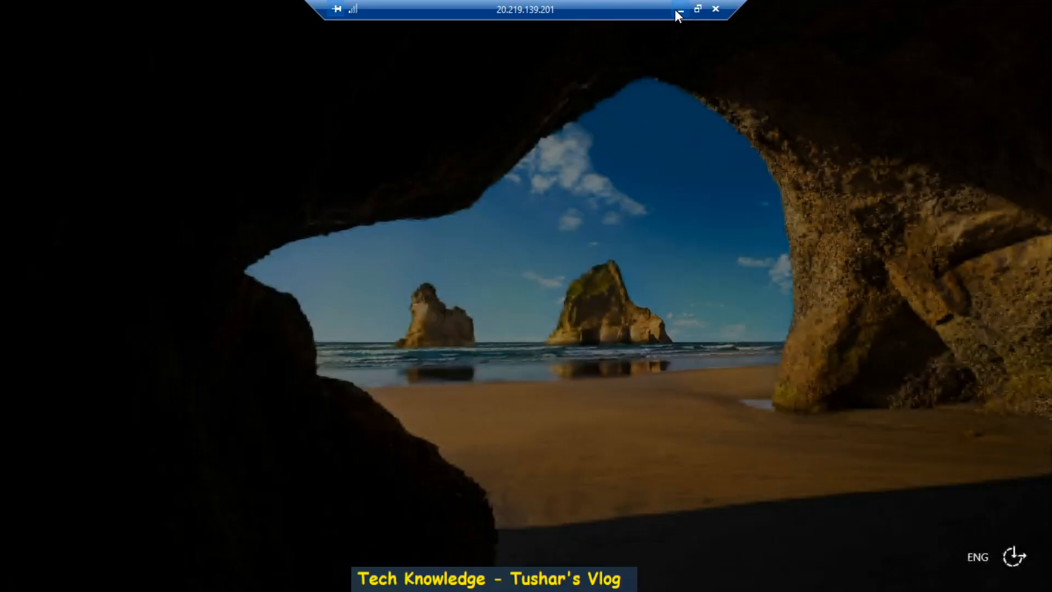
pyautogui.click(680, 10)
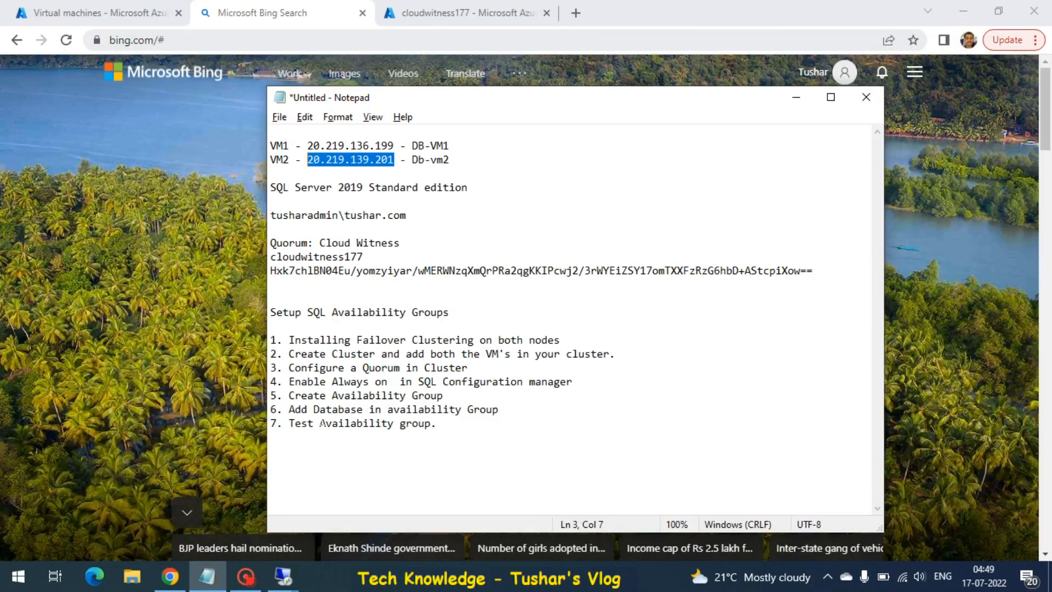
# Step: Switch to the DB-VM1 remote session, search for "cluster" to open Failover Cluster Manager, and dismiss the Windows Admin Center message
pyautogui.moveTo(290, 577)
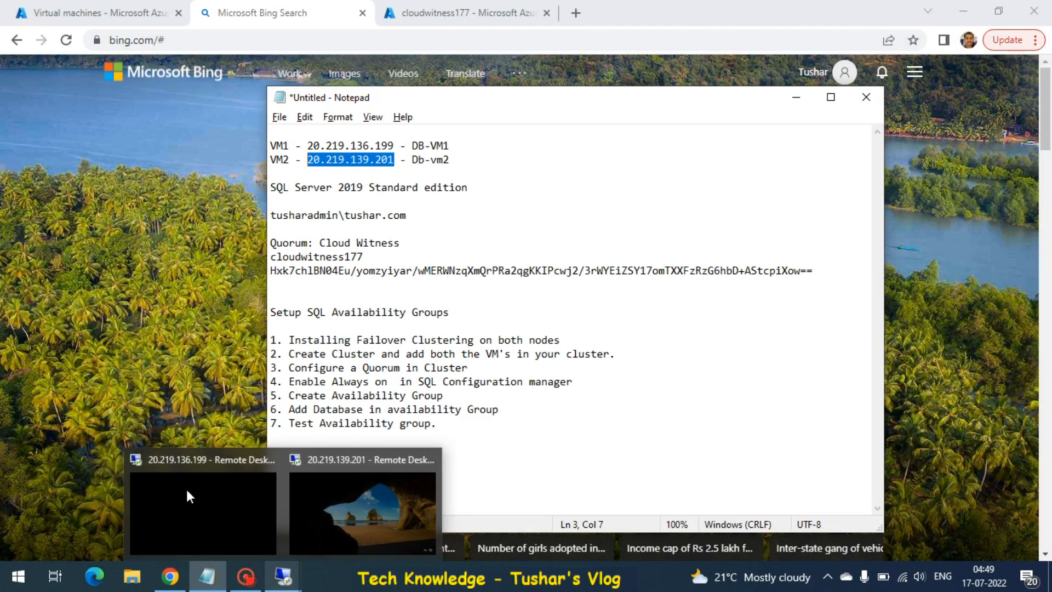
pyautogui.click(155, 462)
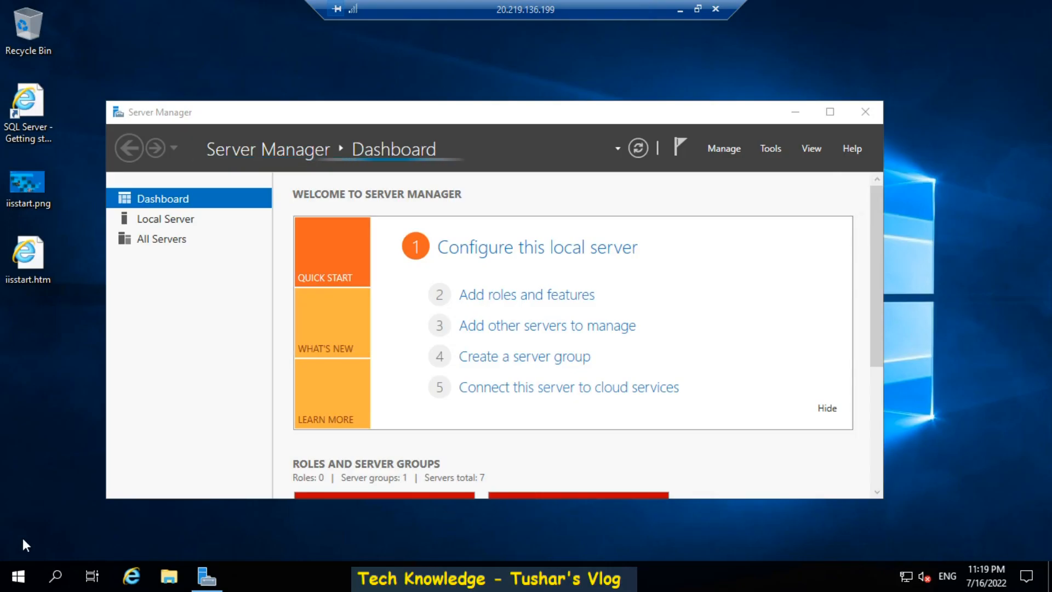
pyautogui.click(16, 587)
pyautogui.write('clus')
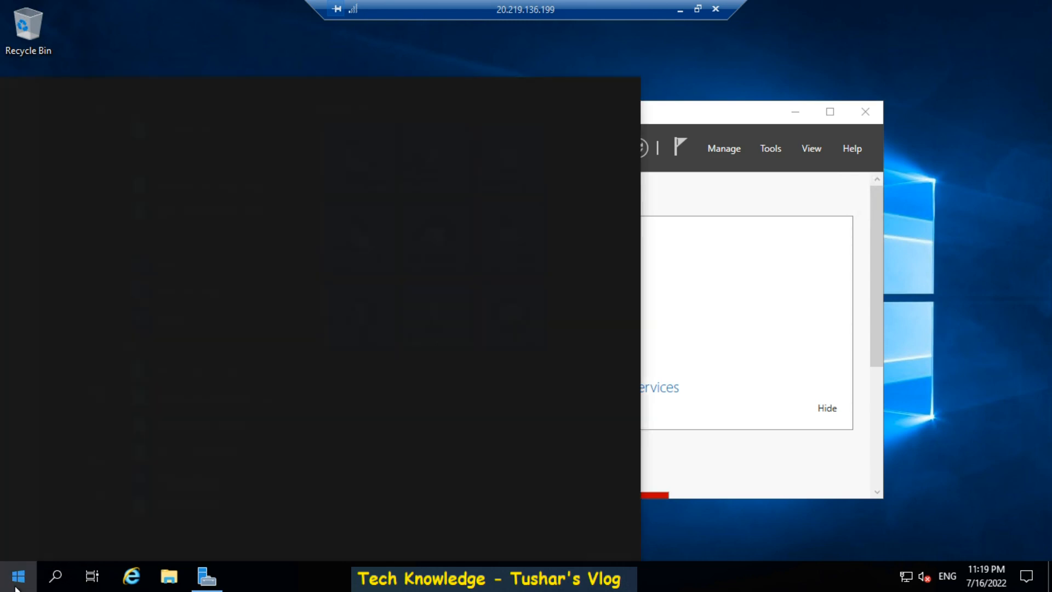
pyautogui.write('ter')
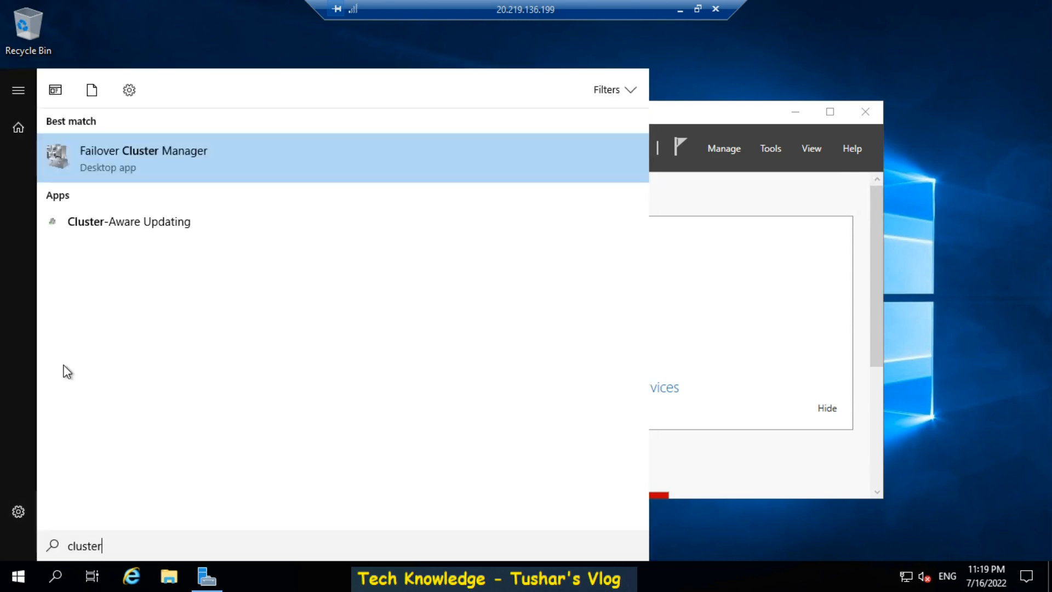
pyautogui.click(134, 165)
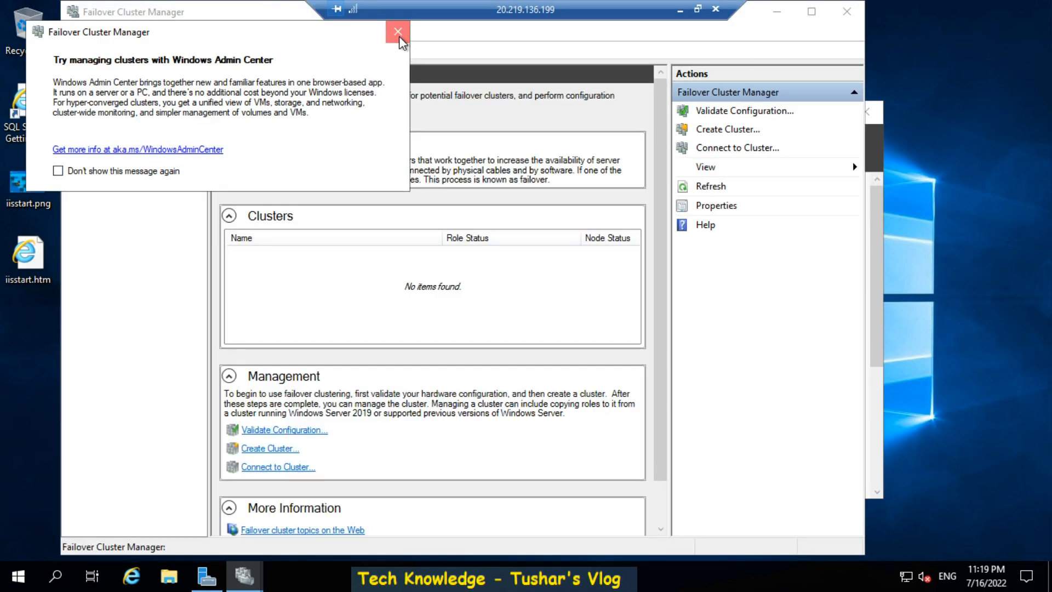
pyautogui.click(398, 32)
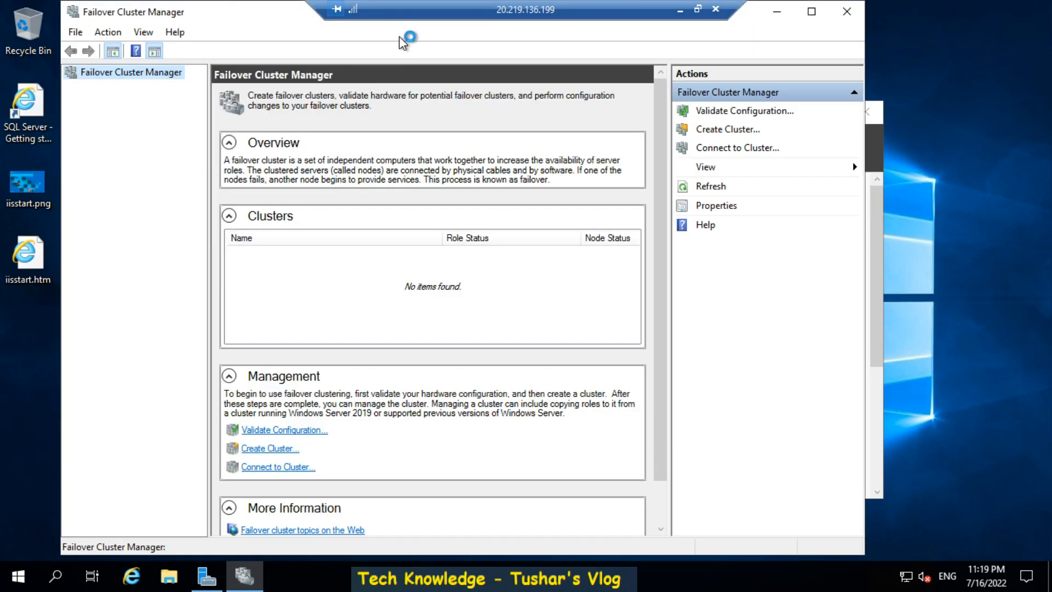
# Step: Start creating a cluster and find and add the domain computers DB-VM1 and Db-vm2 as its servers
pyautogui.click(724, 131)
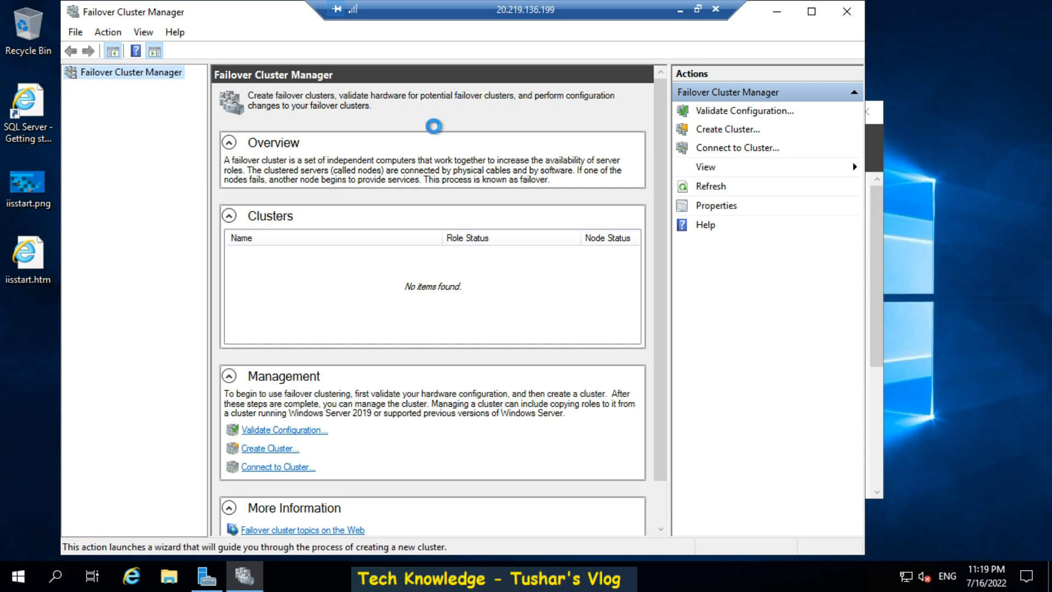
pyautogui.click(615, 435)
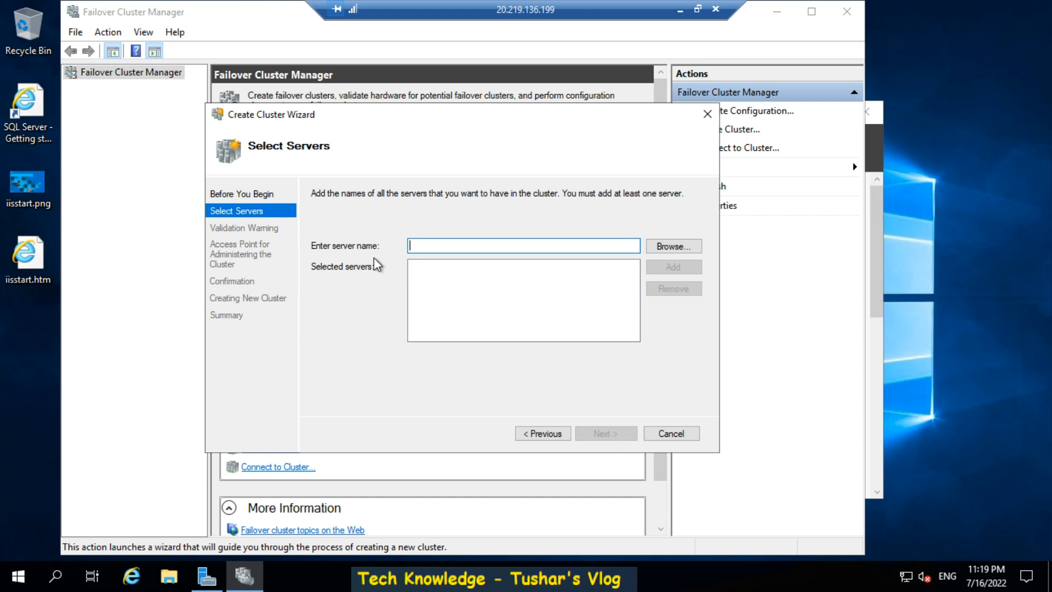
pyautogui.click(659, 248)
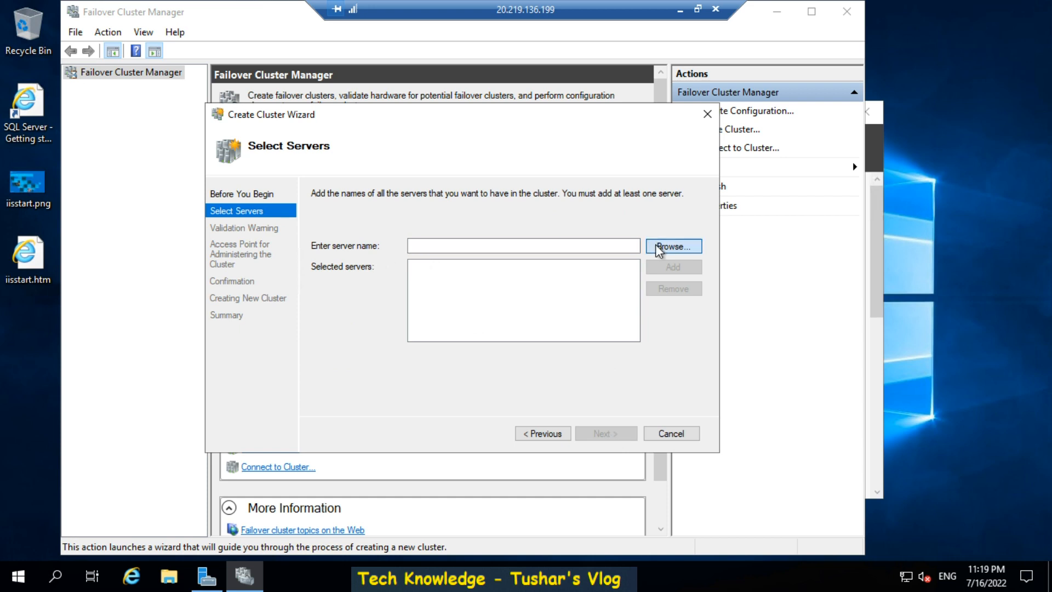
pyautogui.click(255, 304)
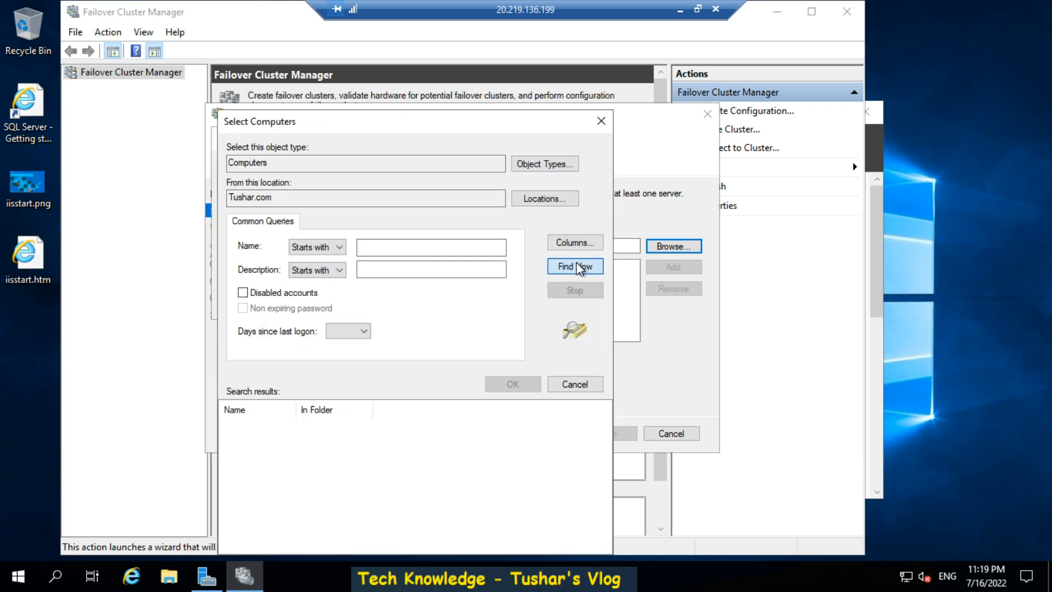
pyautogui.click(580, 267)
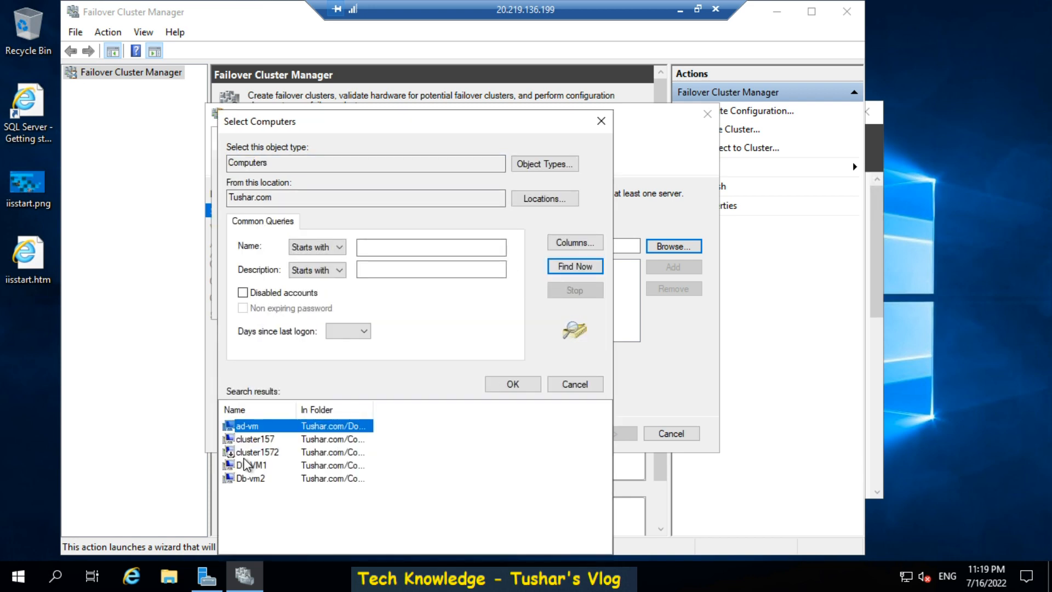
pyautogui.click(251, 463)
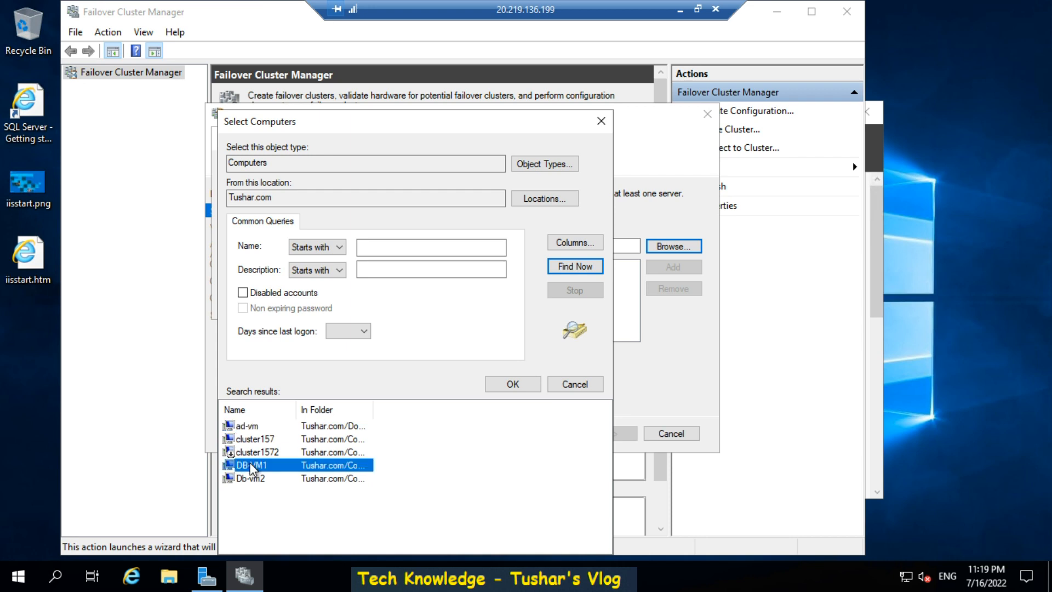
pyautogui.hotkey('shift', 'Down')
pyautogui.click(512, 383)
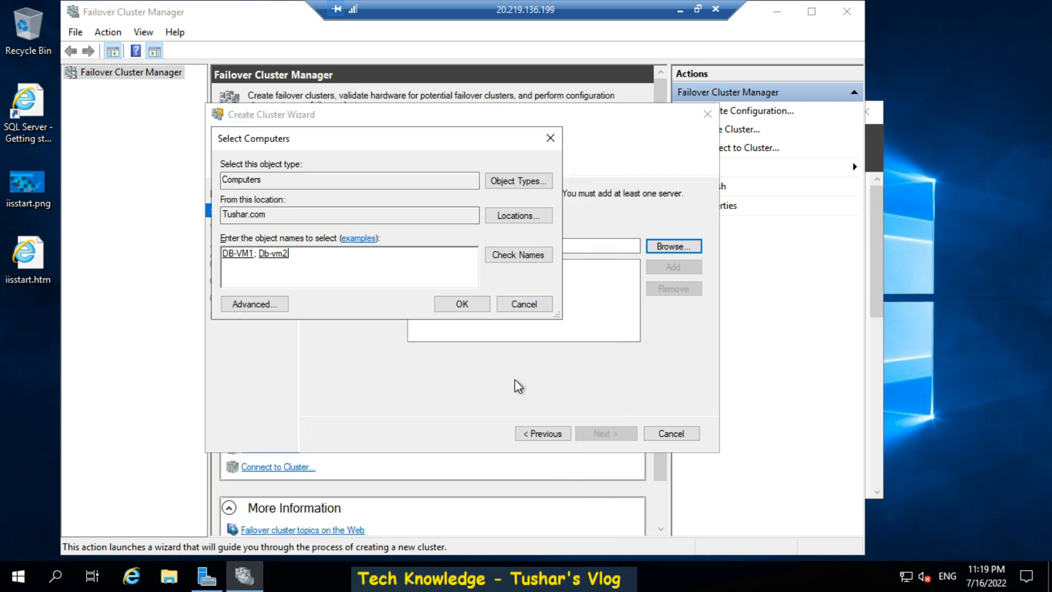
pyautogui.click(464, 305)
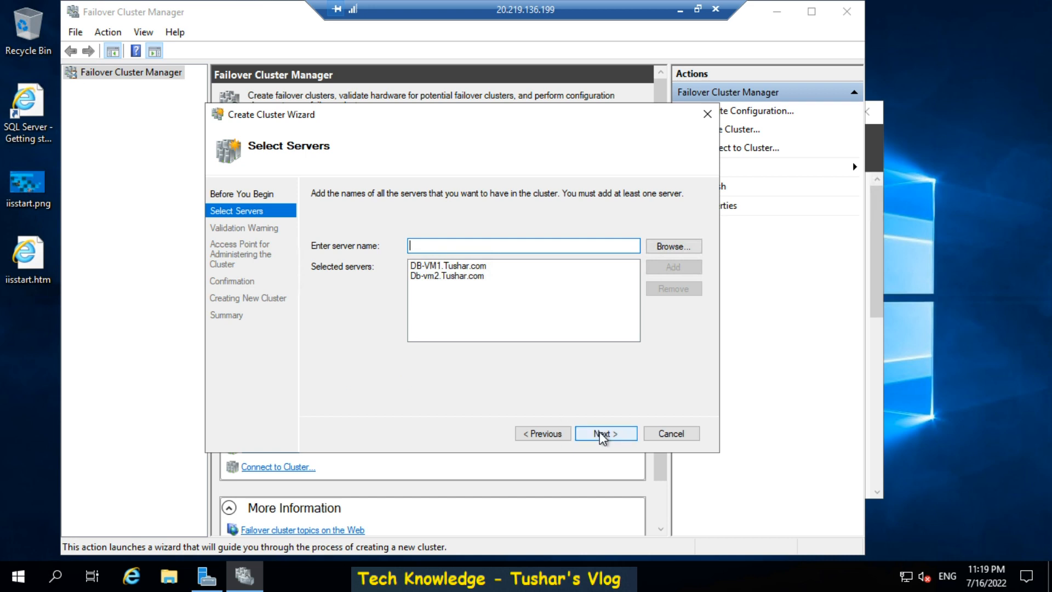
pyautogui.click(603, 435)
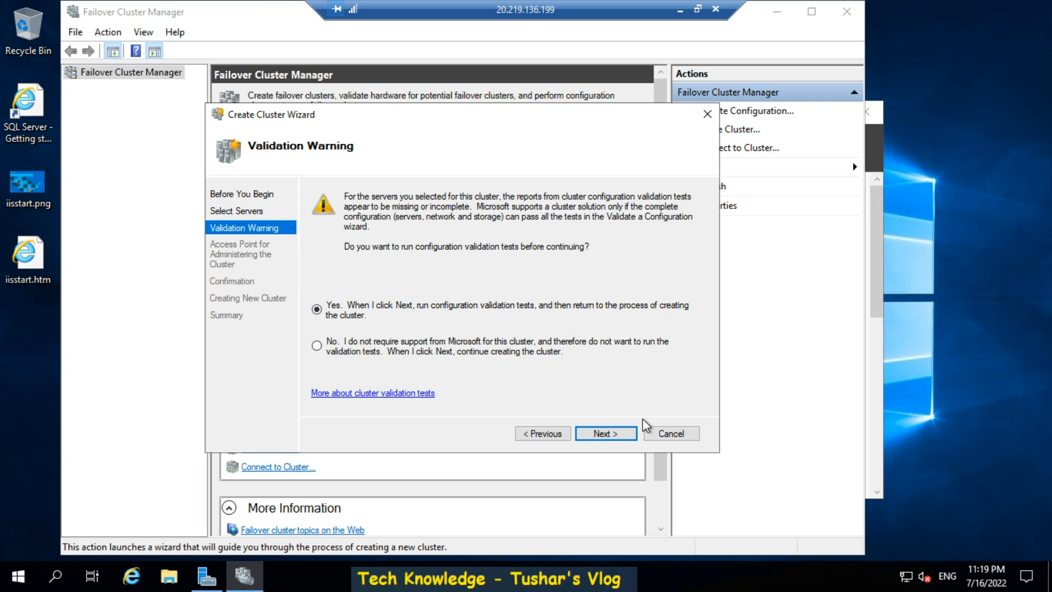
# Step: Run all configuration validation tests on both selected servers and finish the validation wizard
pyautogui.click(607, 435)
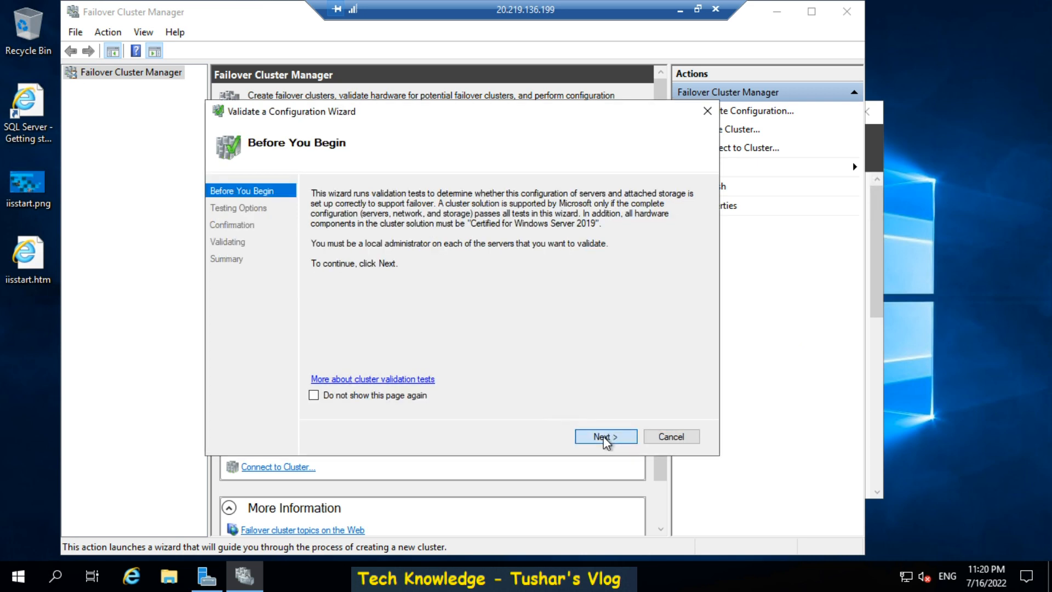
pyautogui.click(603, 436)
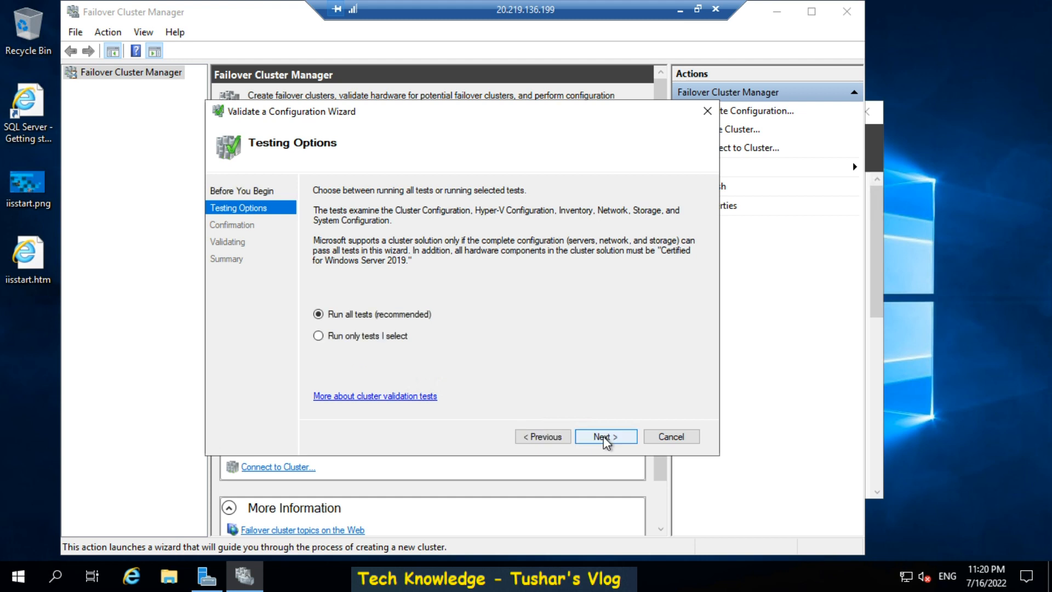
pyautogui.click(603, 436)
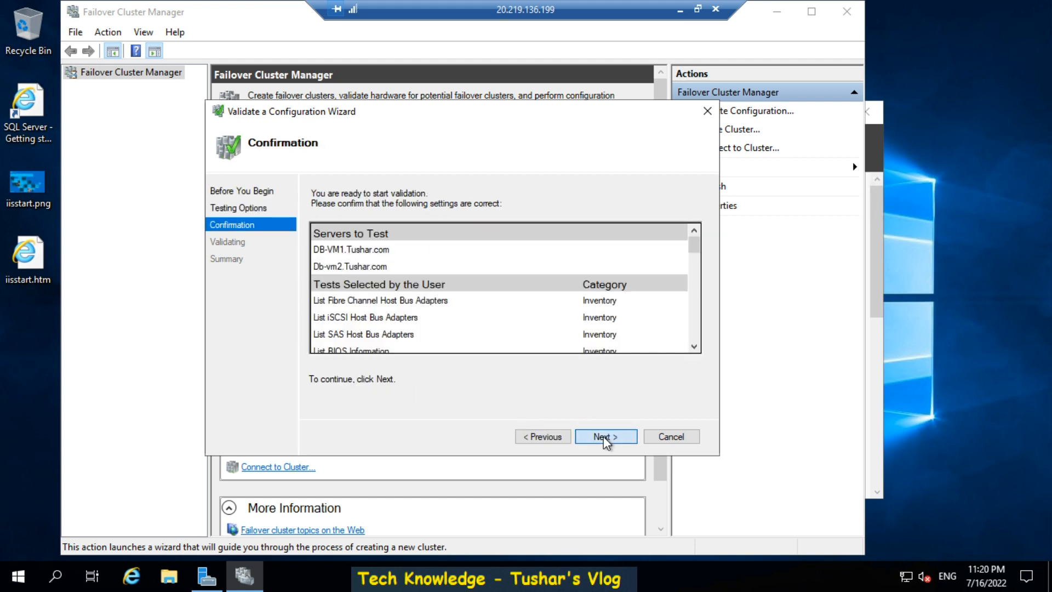
pyautogui.click(604, 436)
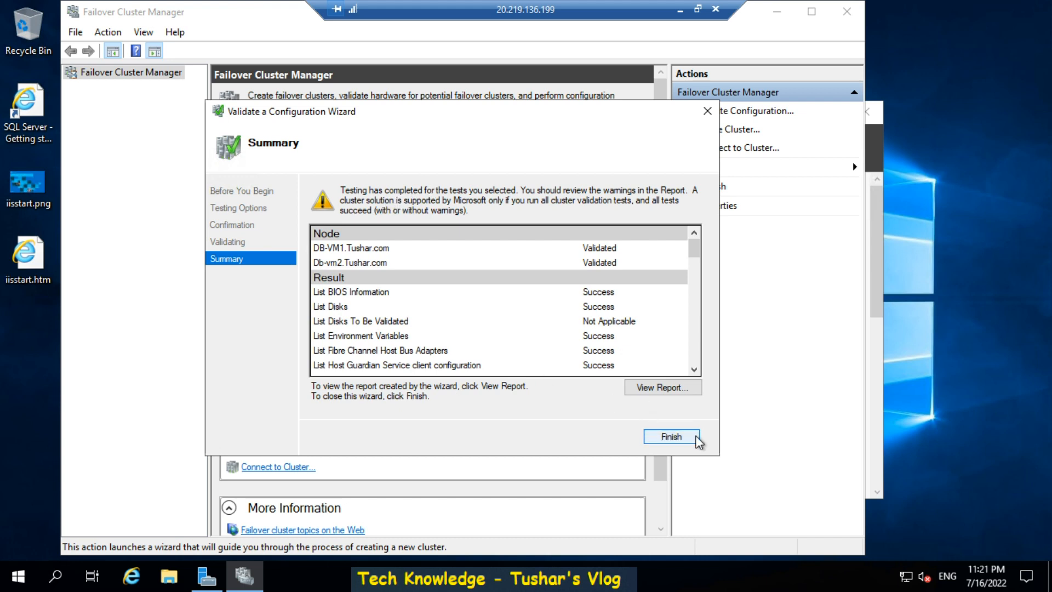
pyautogui.click(671, 437)
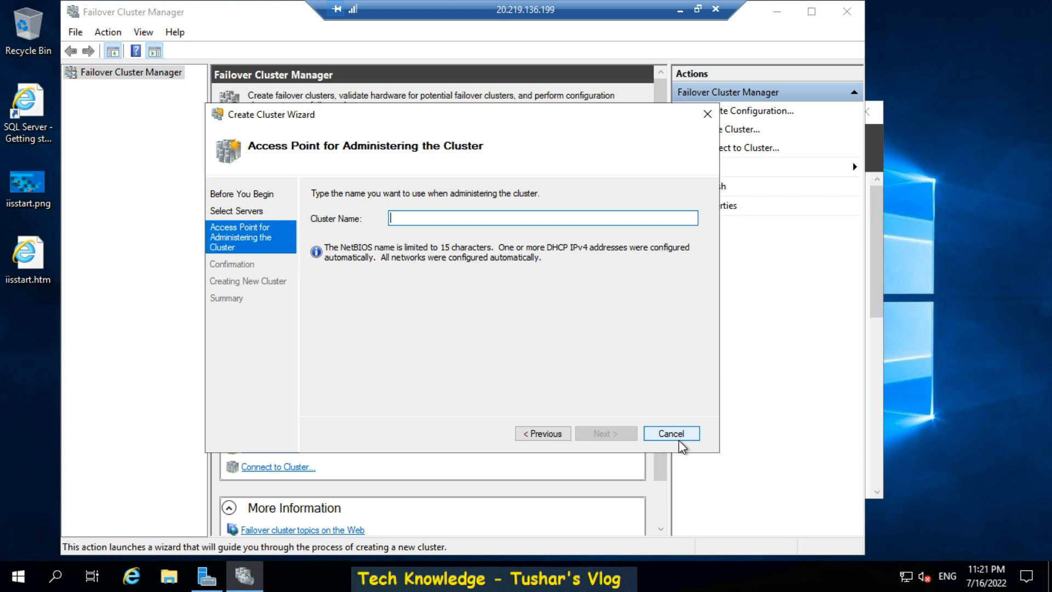
# Step: Name the cluster cluster167, confirm its settings to create it, and finish the wizard
pyautogui.write('cluster')
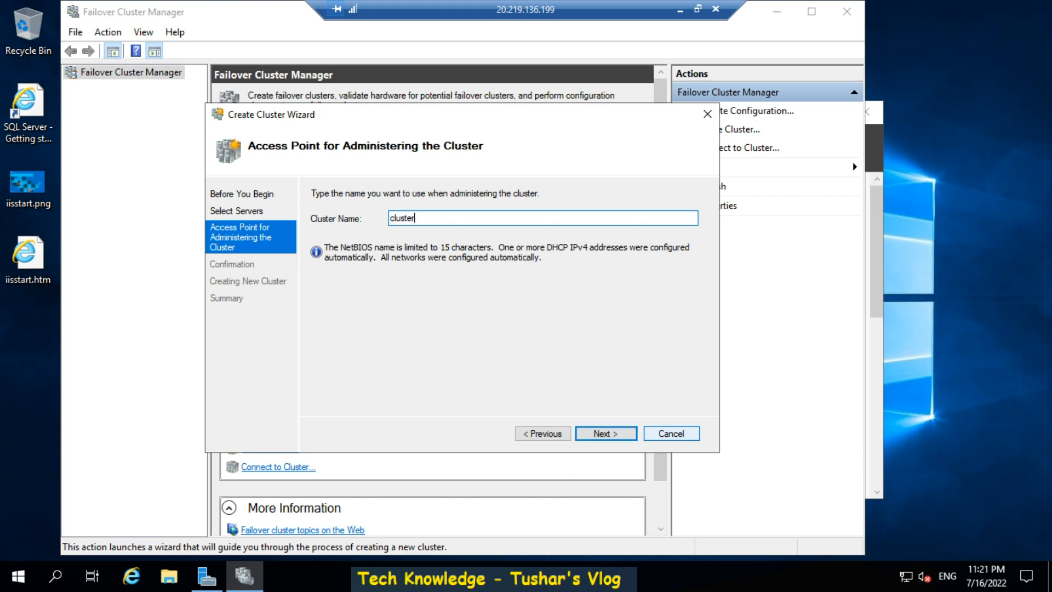
pyautogui.write('167')
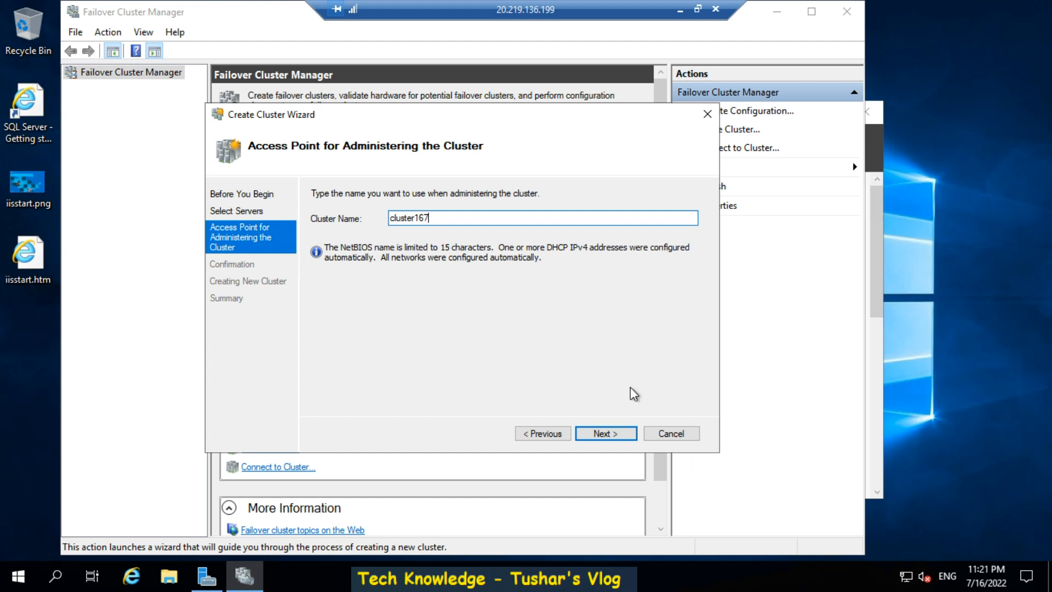
pyautogui.click(603, 429)
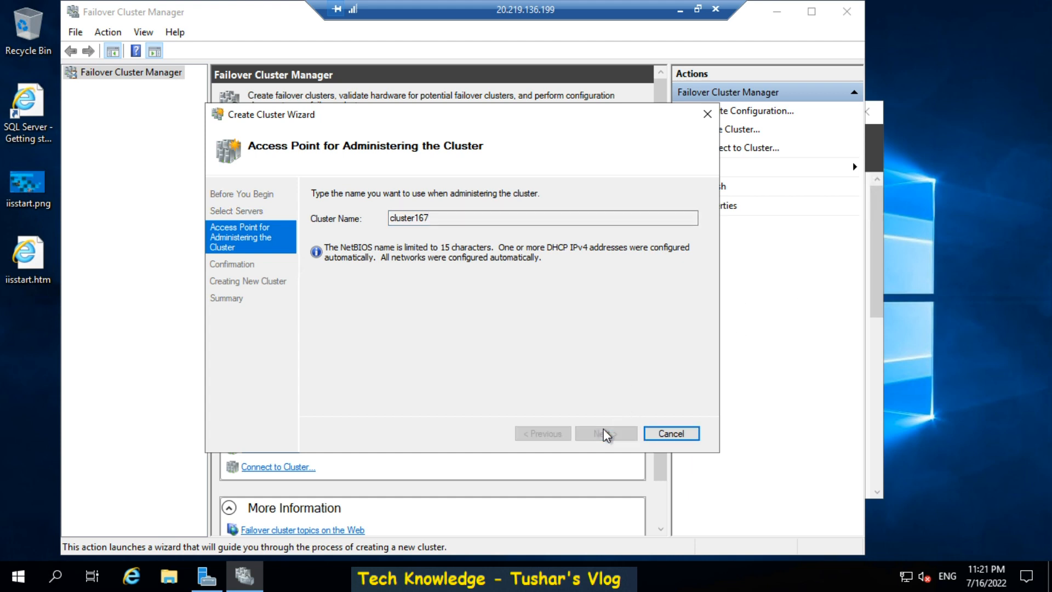
pyautogui.click(604, 432)
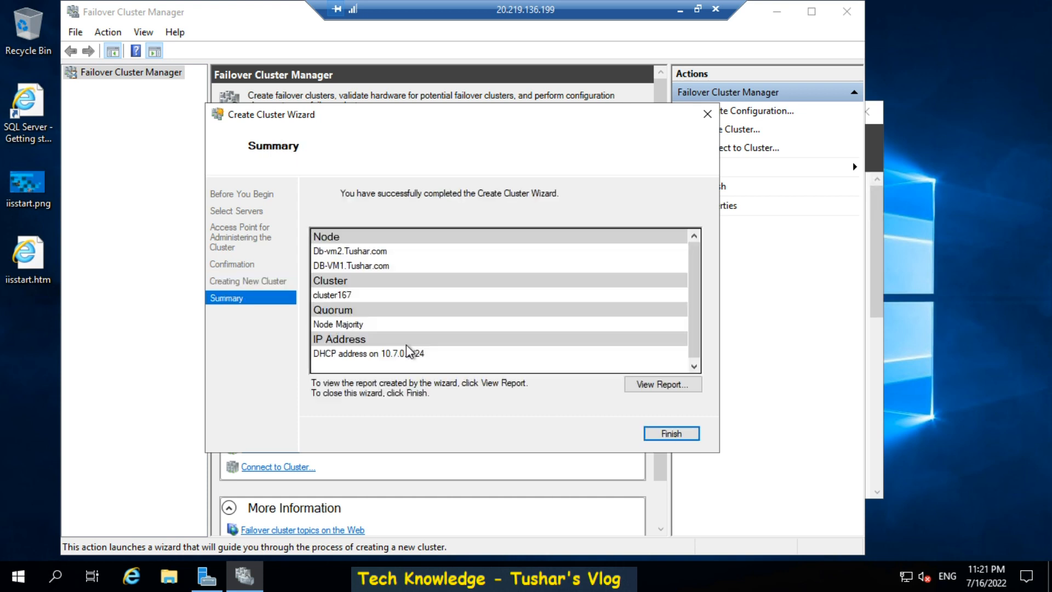
pyautogui.click(665, 432)
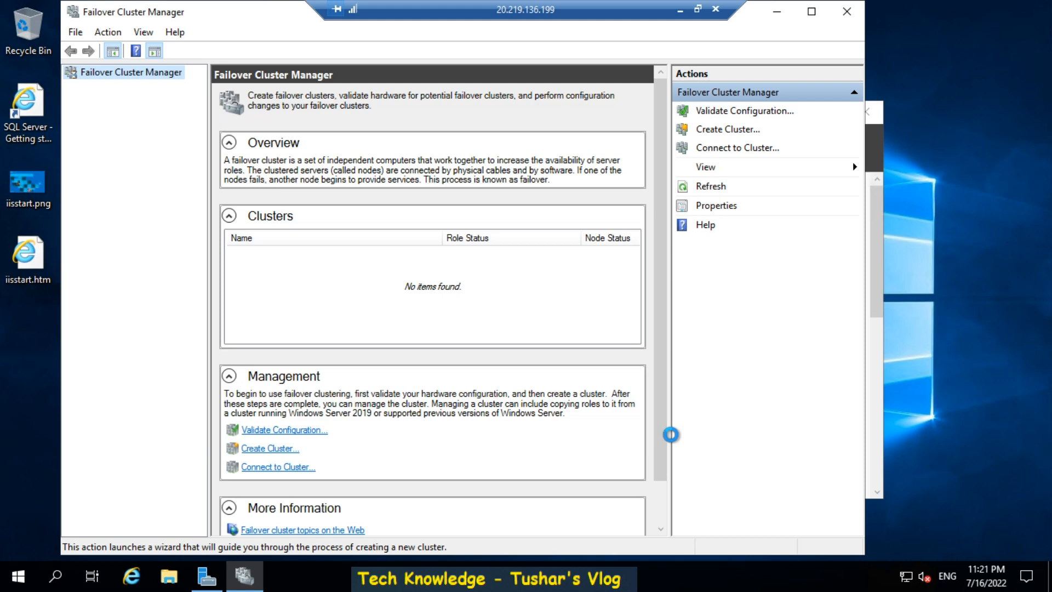
# Step: Expand cluster167 and check its nodes and the cluster summary
pyautogui.click(83, 87)
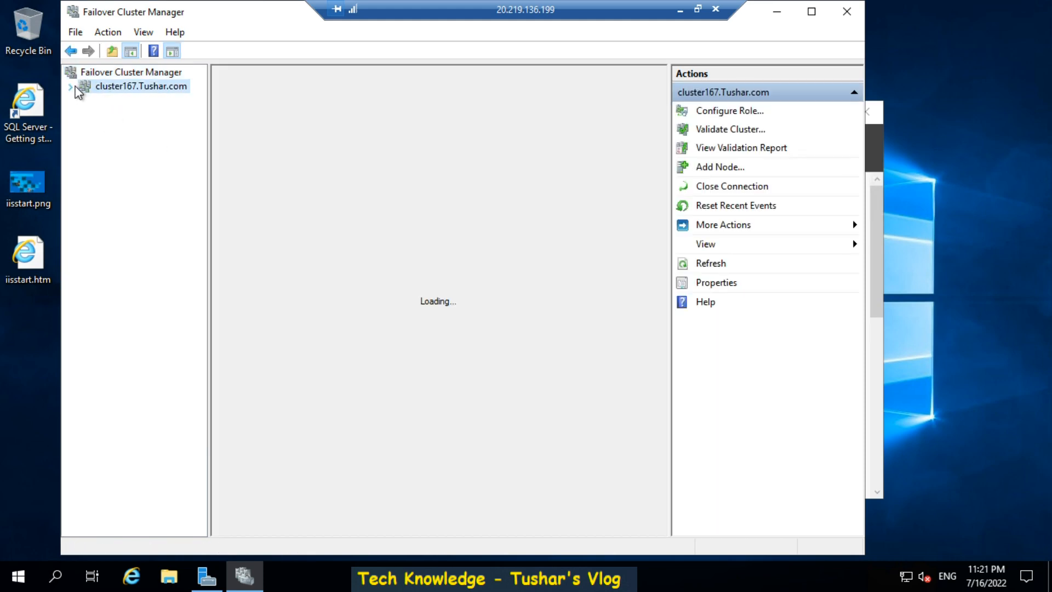
pyautogui.click(126, 115)
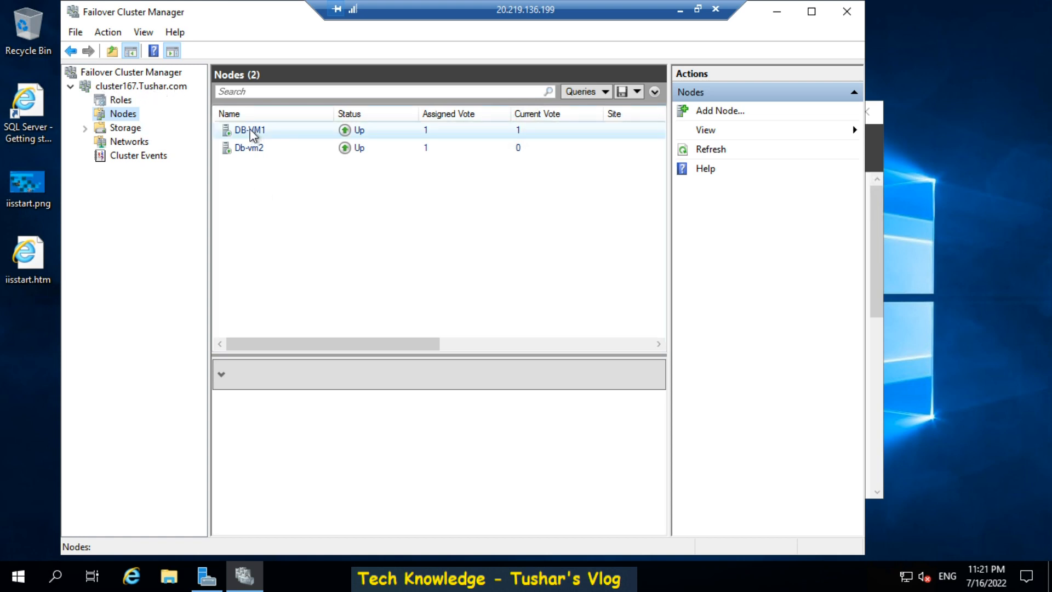
pyautogui.click(118, 89)
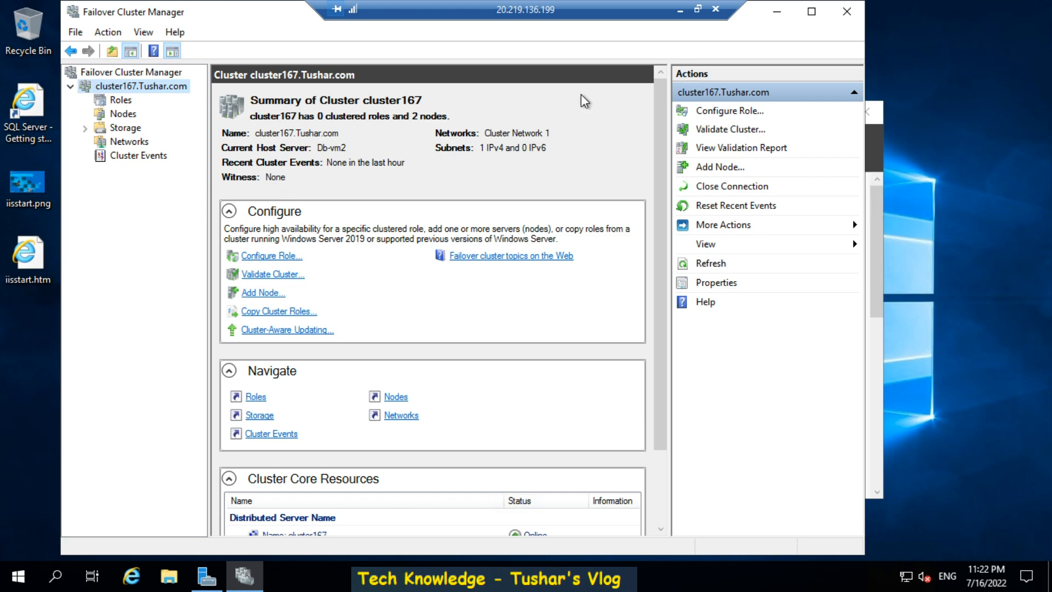
# Step: Switch to the Db-vm2 remote session, search for "cluster" to open Failover Cluster Manager, and dismiss the Windows Admin Center message
pyautogui.click(679, 12)
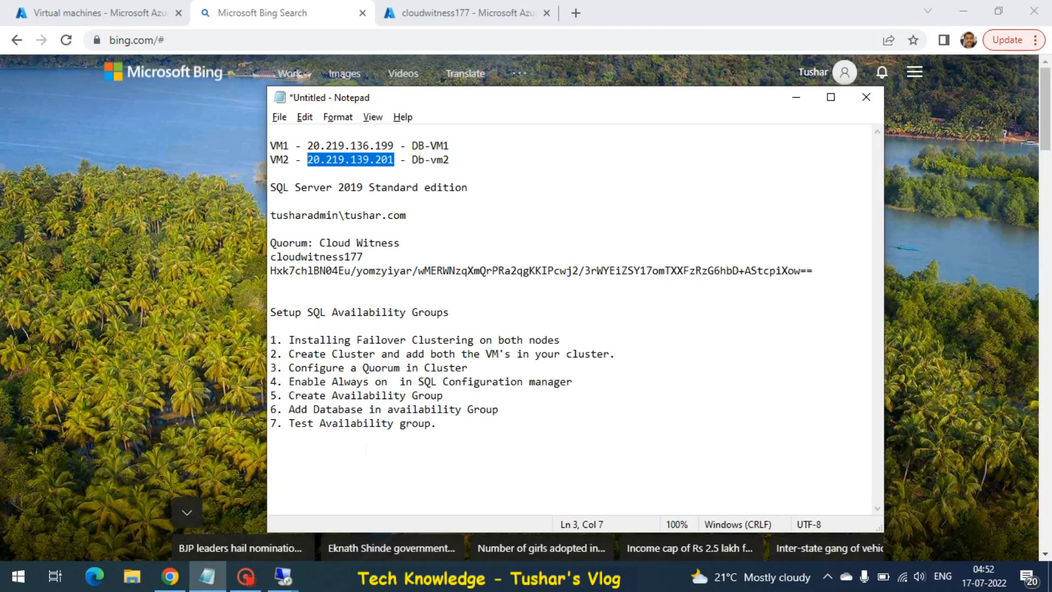
pyautogui.moveTo(295, 579)
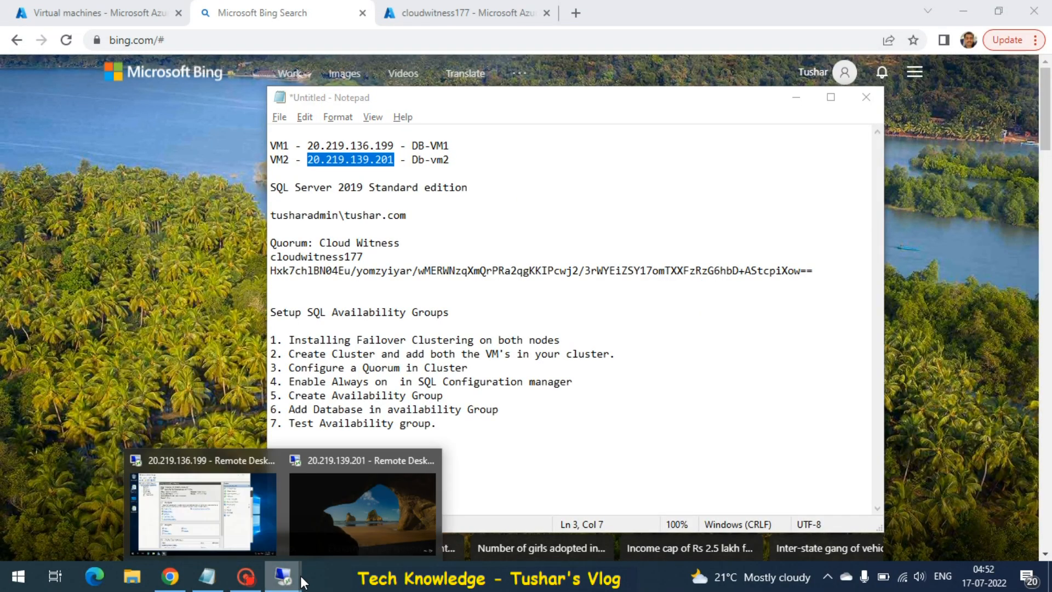
pyautogui.click(354, 492)
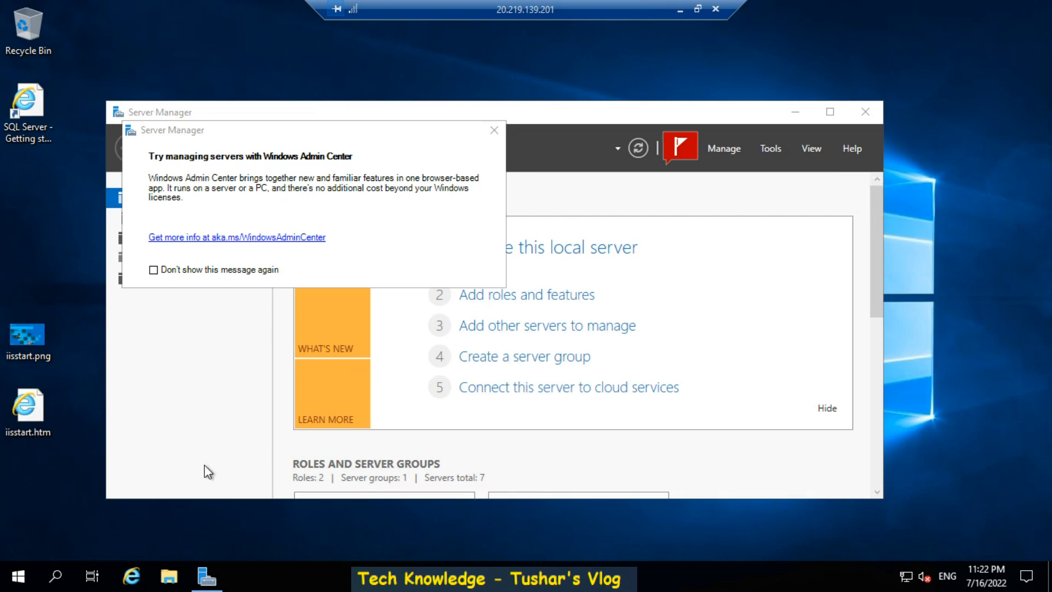
pyautogui.click(22, 576)
pyautogui.write('clu')
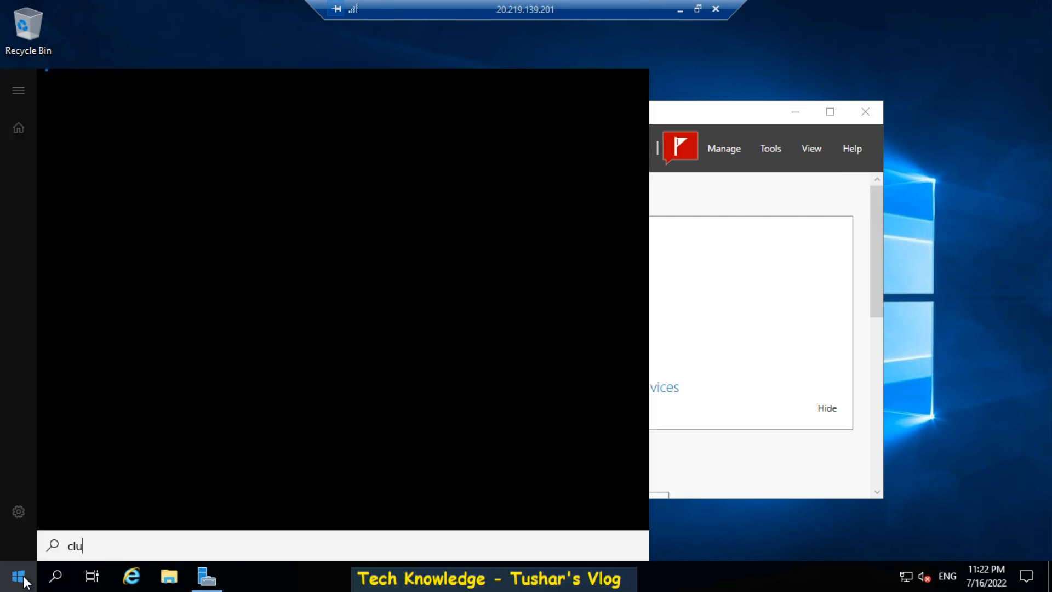
pyautogui.write('ster')
pyautogui.press('Return')
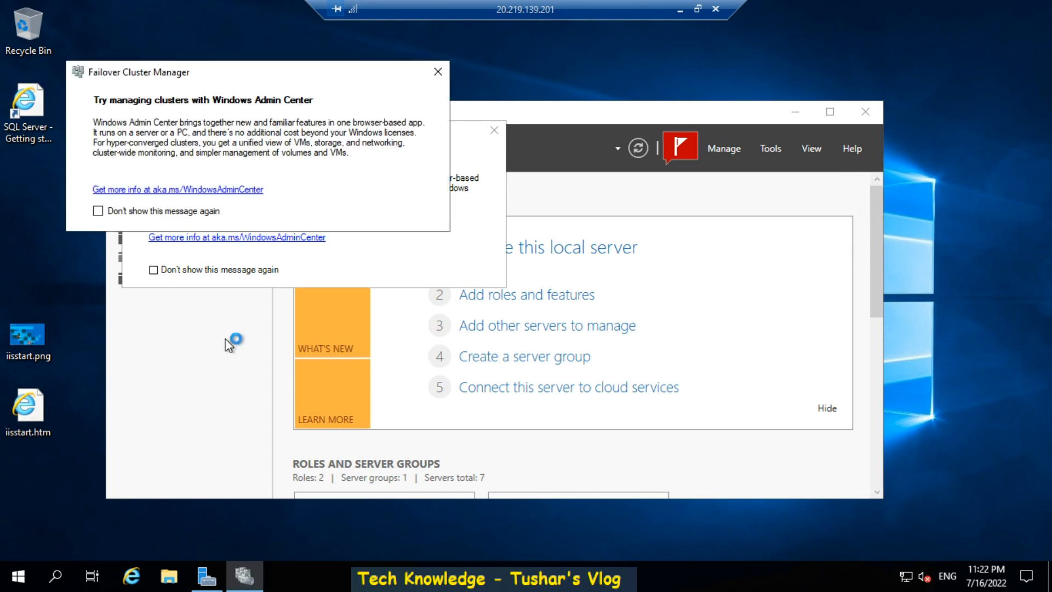
pyautogui.click(438, 72)
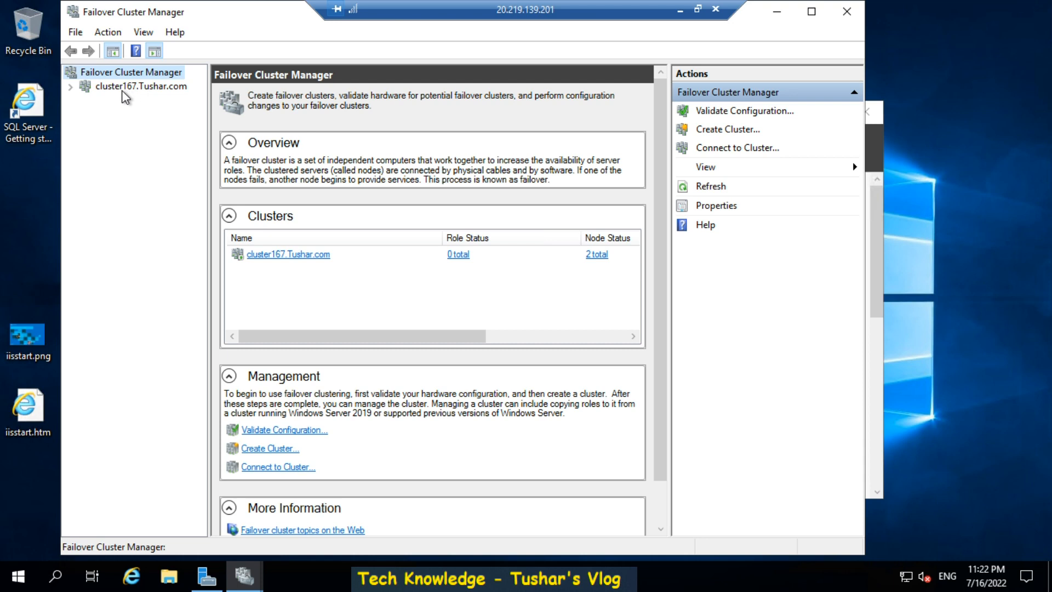
# Step: Expand cluster167 on Db-vm2 and check the status of its nodes
pyautogui.click(70, 86)
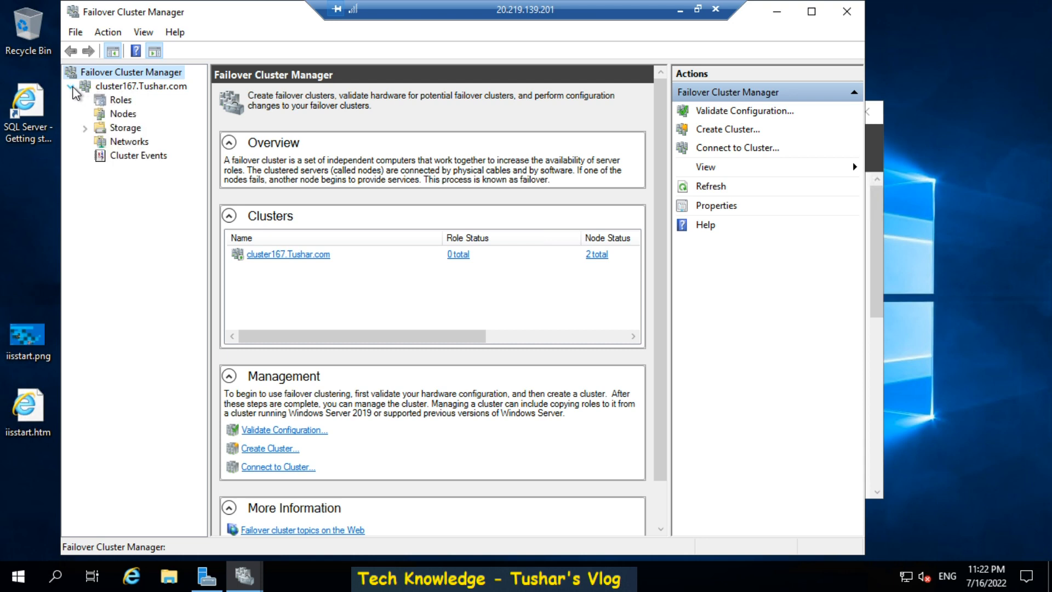
pyautogui.click(125, 128)
pyautogui.click(128, 114)
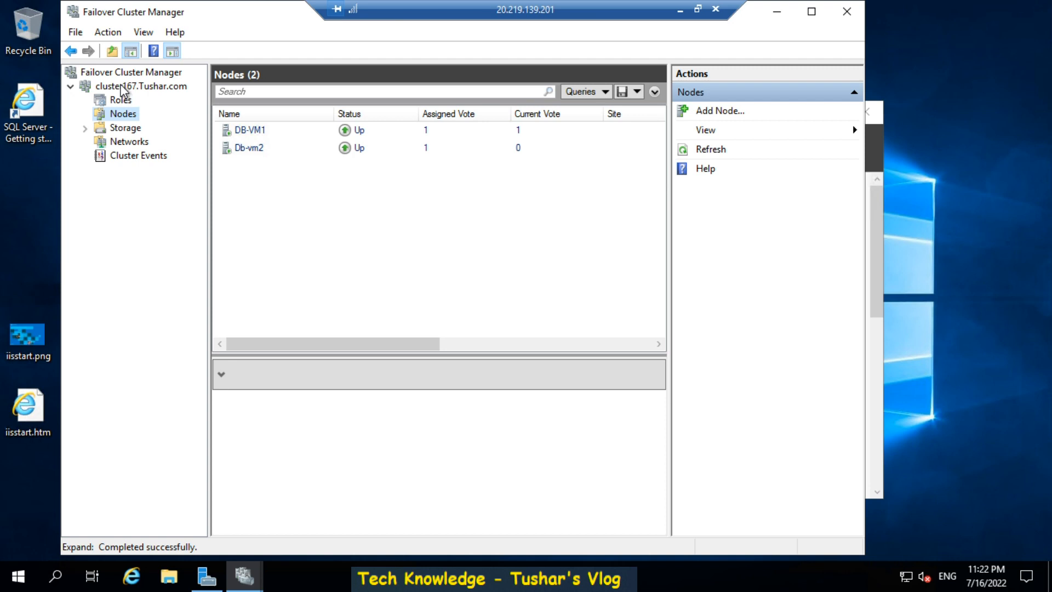
# Step: Start configuring the quorum settings of cluster167 and choose to select the quorum witness
pyautogui.rightClick(121, 88)
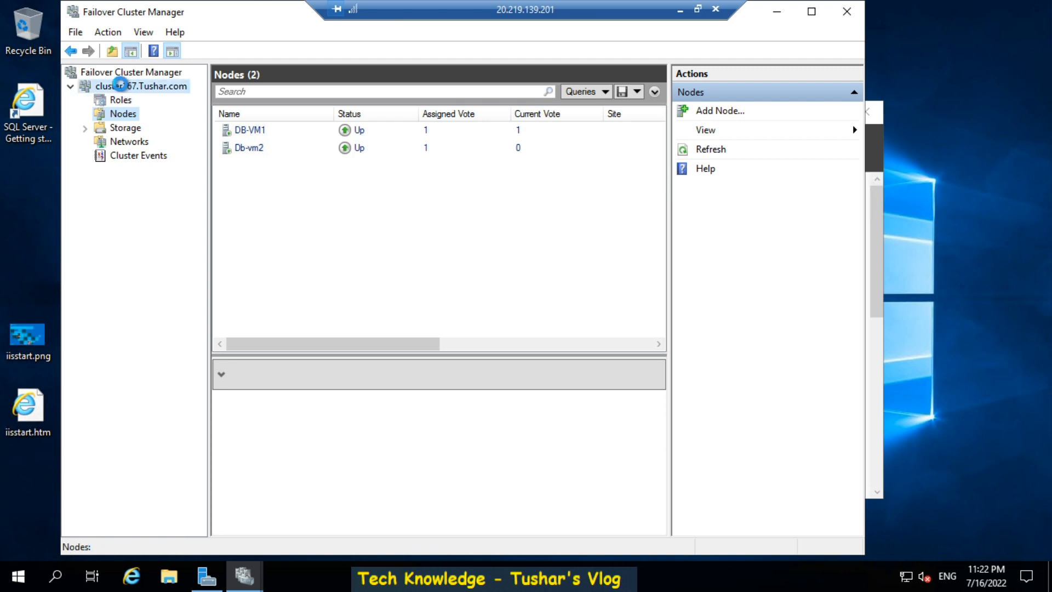
pyautogui.moveTo(202, 225)
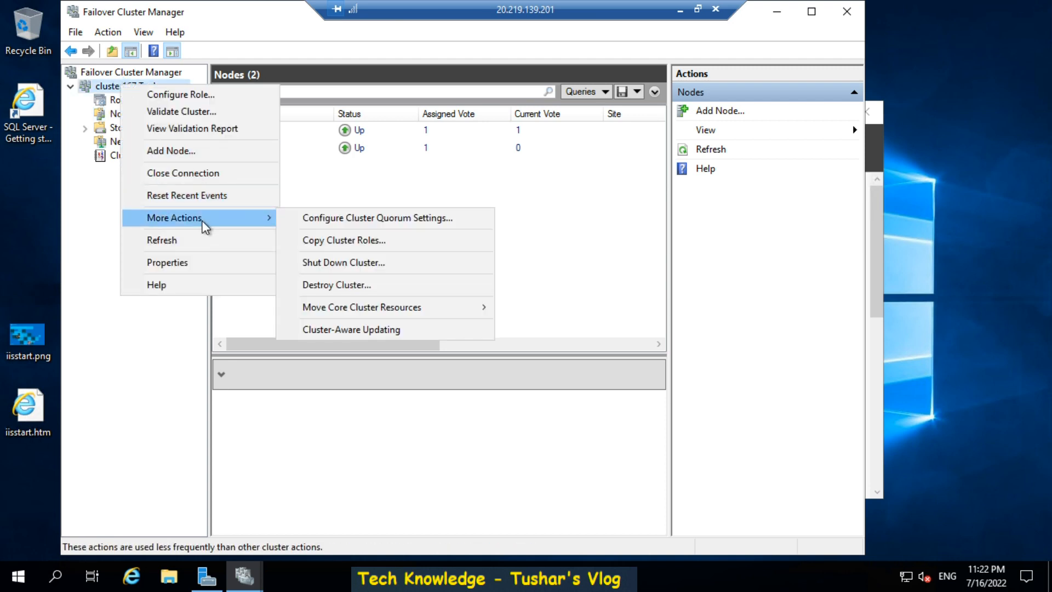
pyautogui.click(348, 218)
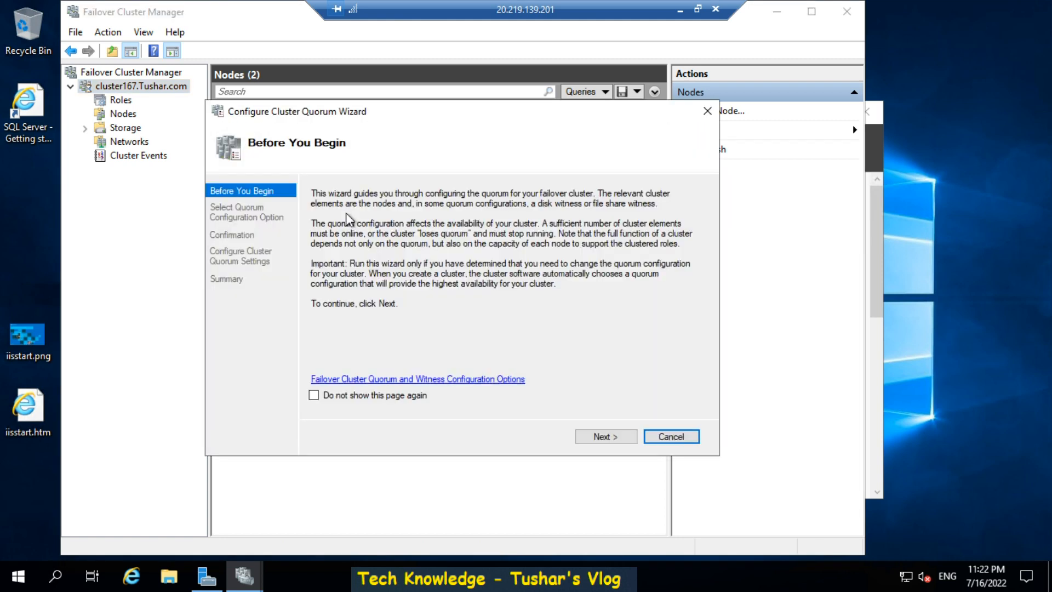
pyautogui.click(619, 438)
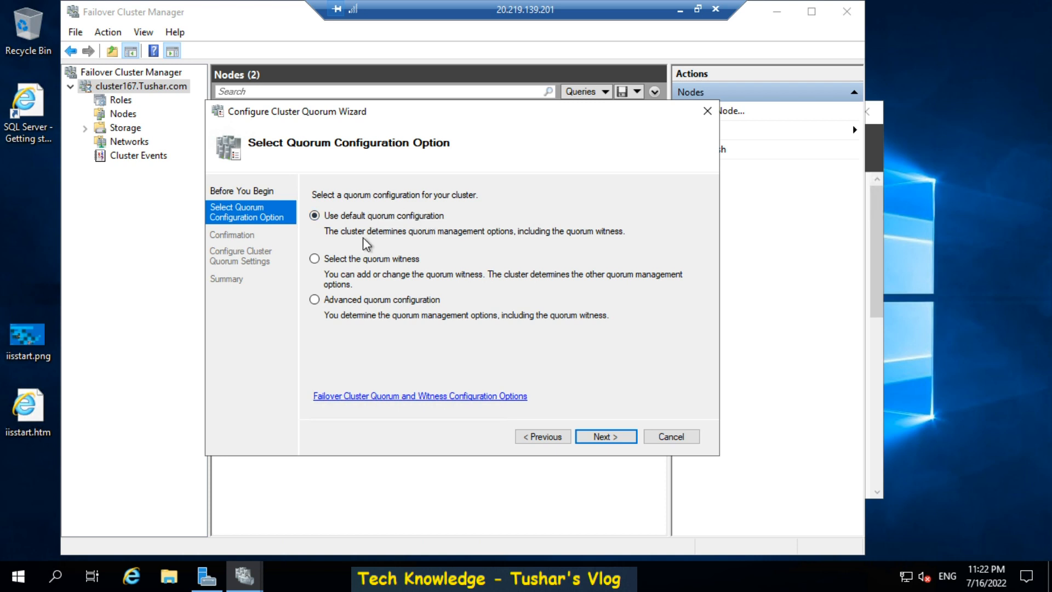
pyautogui.click(312, 262)
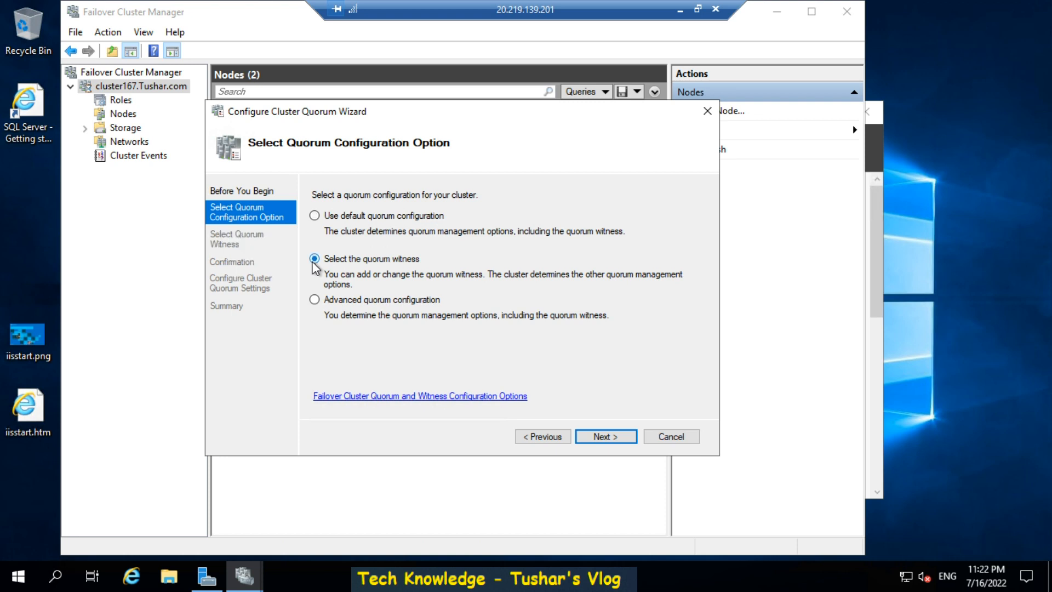
pyautogui.click(602, 438)
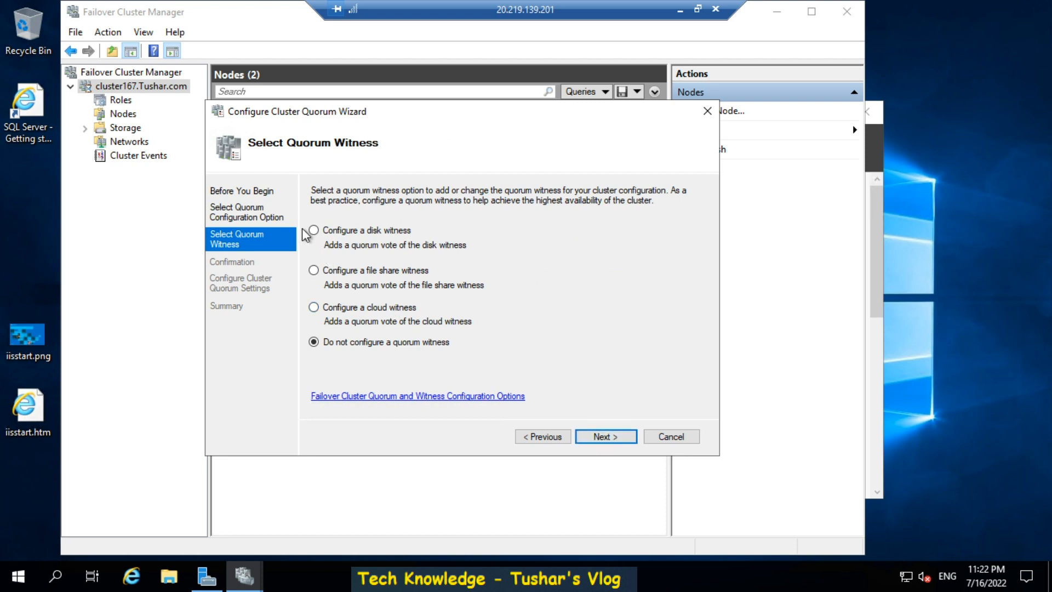
# Step: Choose a cloud witness as the quorum witness and continue to its storage account settings
pyautogui.click(313, 270)
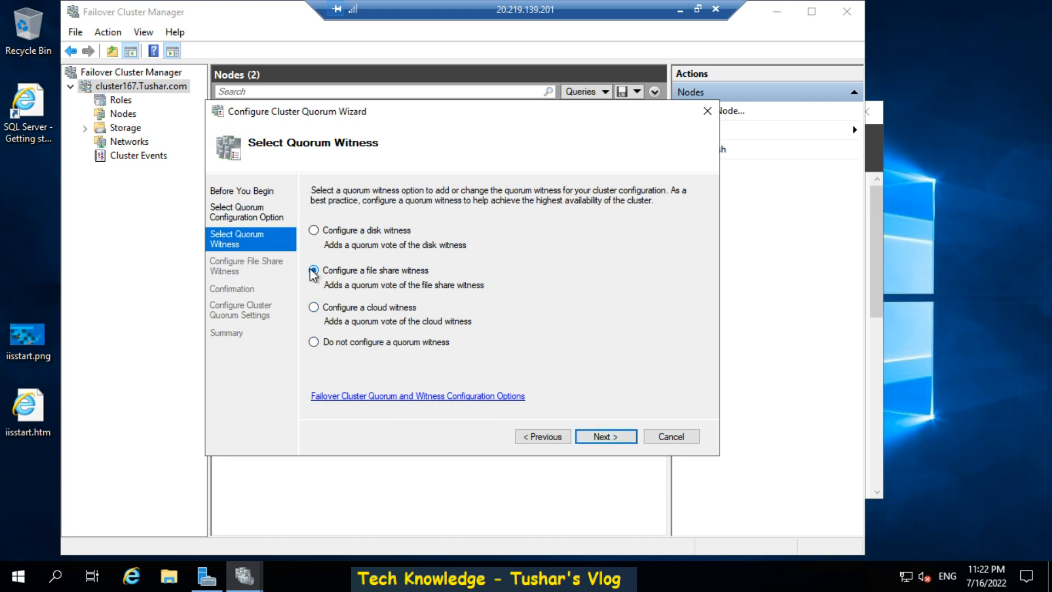
pyautogui.click(313, 230)
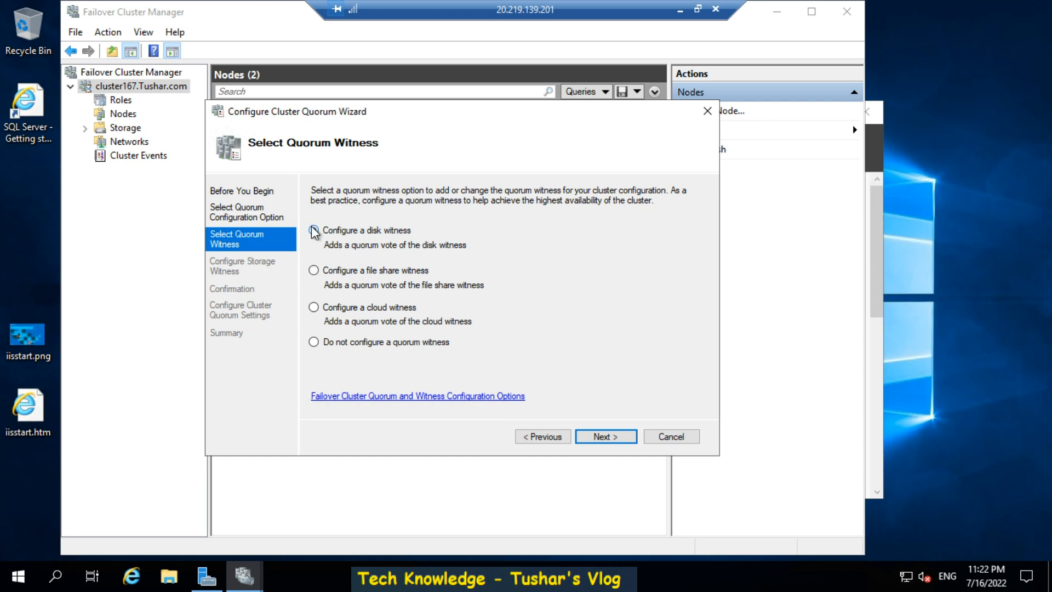
pyautogui.click(314, 308)
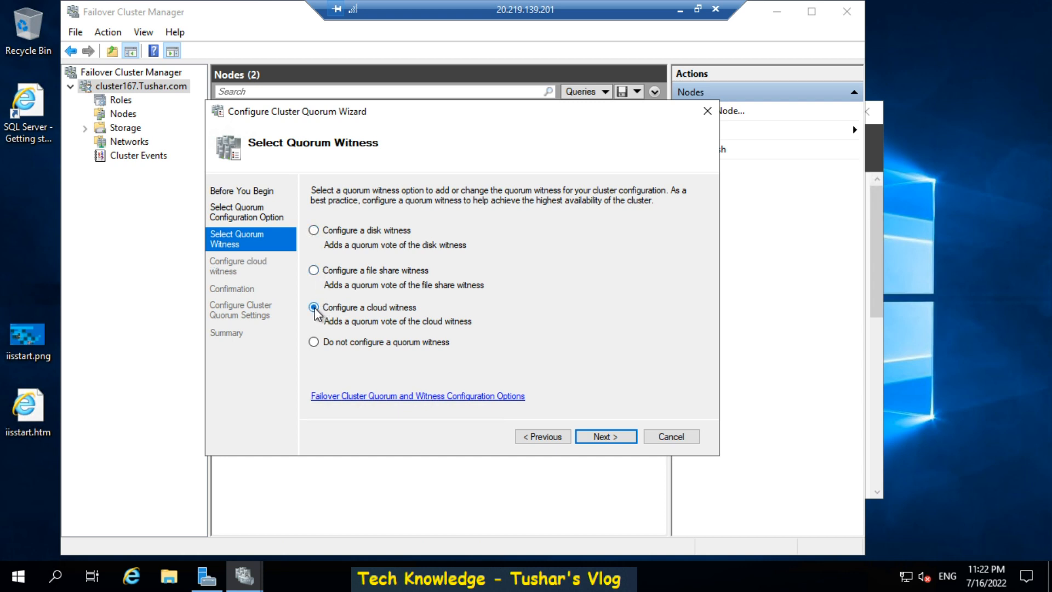
pyautogui.click(599, 438)
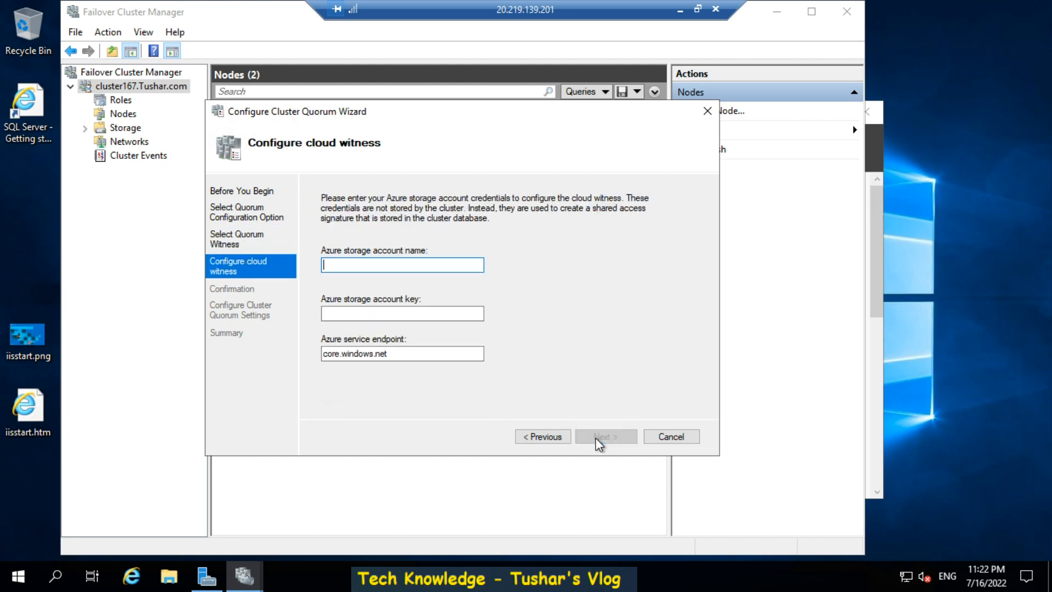
# Step: Copy the storage account name cloudwitness177 from the Notepad notes into the cloud witness settings on Db-vm2
pyautogui.click(679, 10)
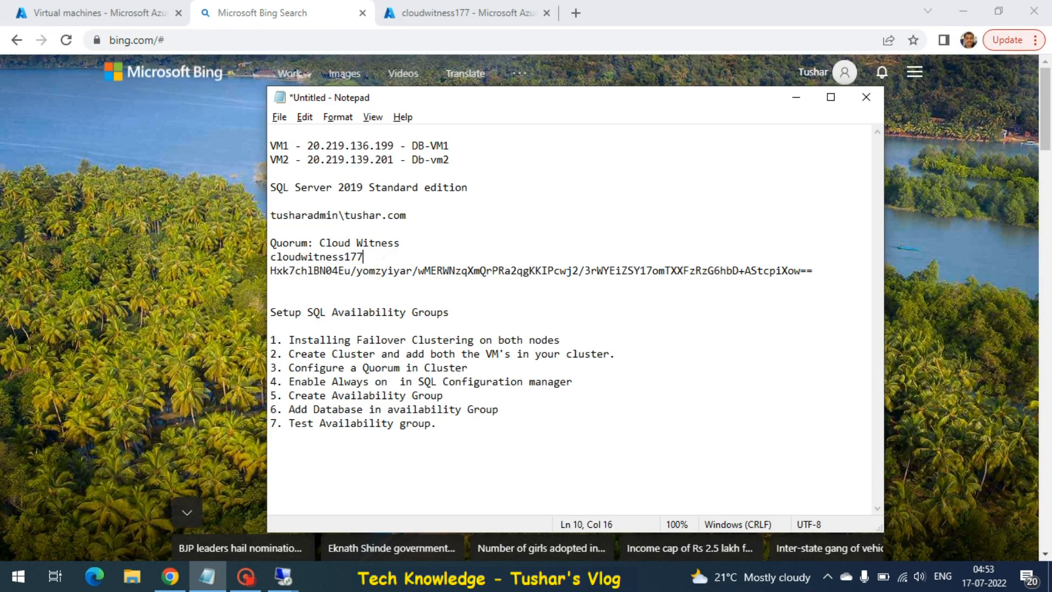
pyautogui.moveTo(363, 257); pyautogui.dragTo(271, 256)
pyautogui.hotkey('ctrl', 'c')
pyautogui.hotkey('alt', 'Tab')
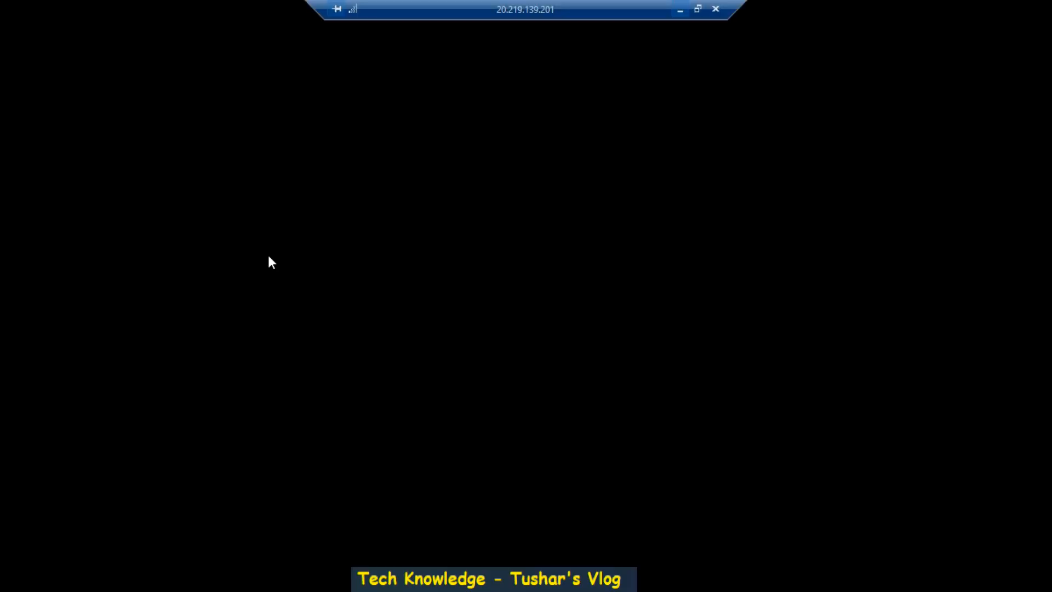
pyautogui.hotkey('ctrl', 'v')
pyautogui.press('Tab')
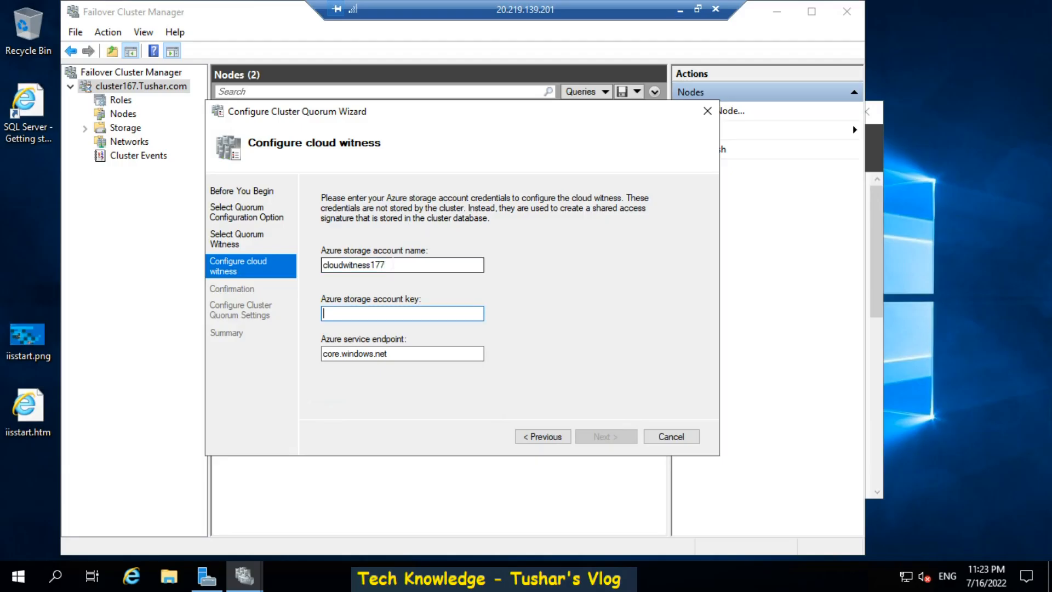
# Step: Copy the storage account key from the Notepad notes into the Azure storage account key field of the cloud witness settings
pyautogui.click(680, 10)
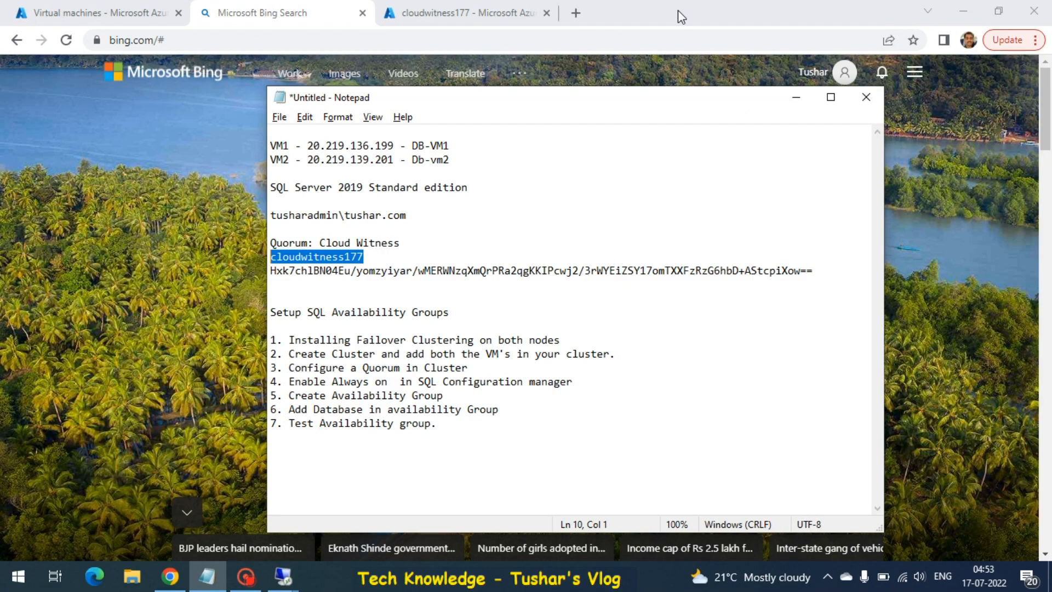
pyautogui.press('Down')
pyautogui.hotkey('shift', 'End')
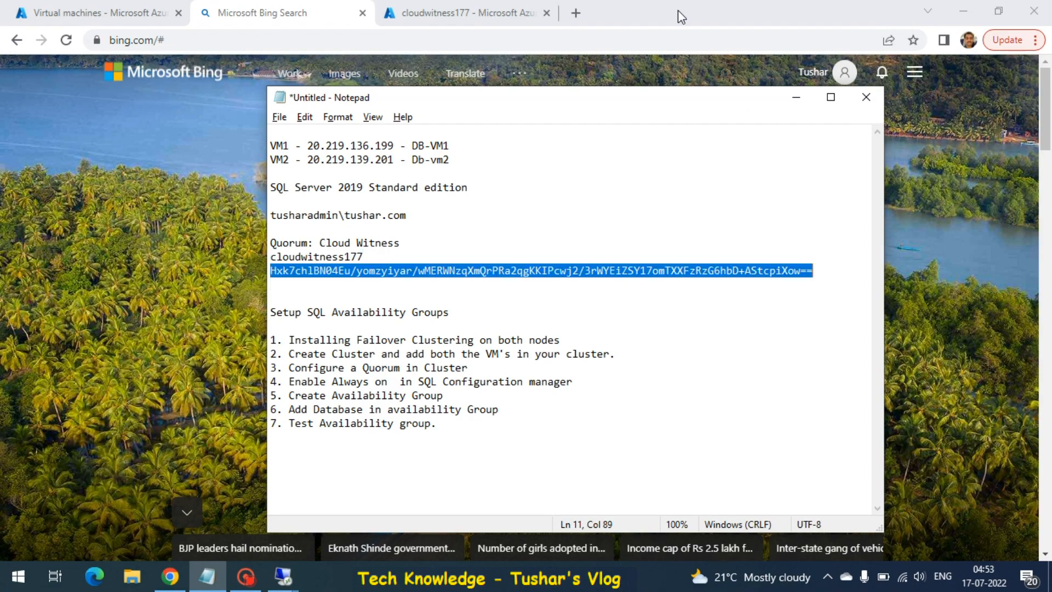
pyautogui.hotkey('ctrl', 'c')
pyautogui.hotkey('alt', 'Tab')
pyautogui.hotkey('ctrl', 'v')
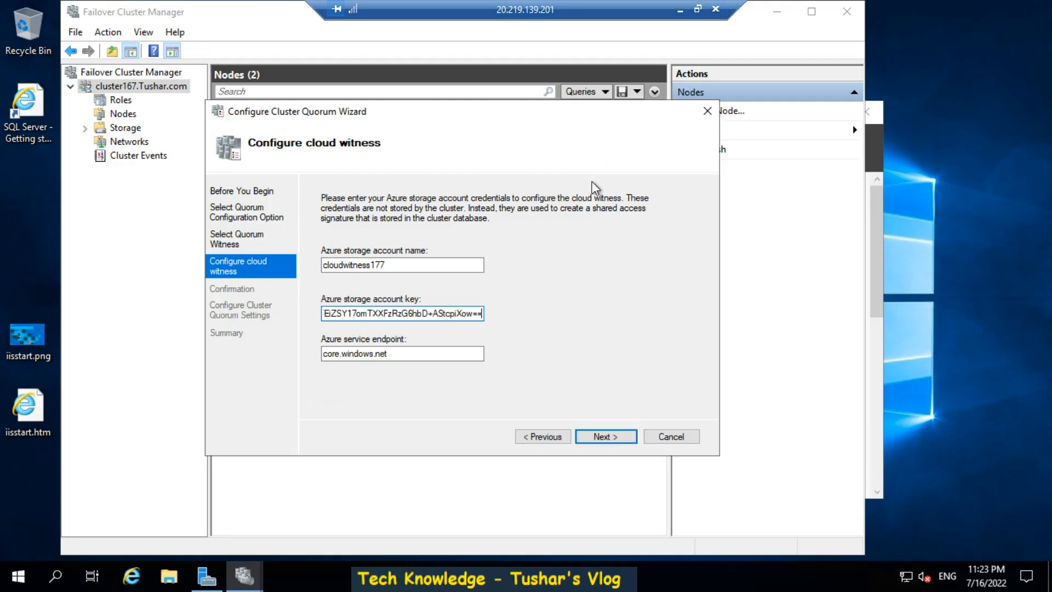
# Step: Confirm the cloud witness settings, finish the quorum wizard, and check the witness in the cluster167 summary
pyautogui.click(605, 438)
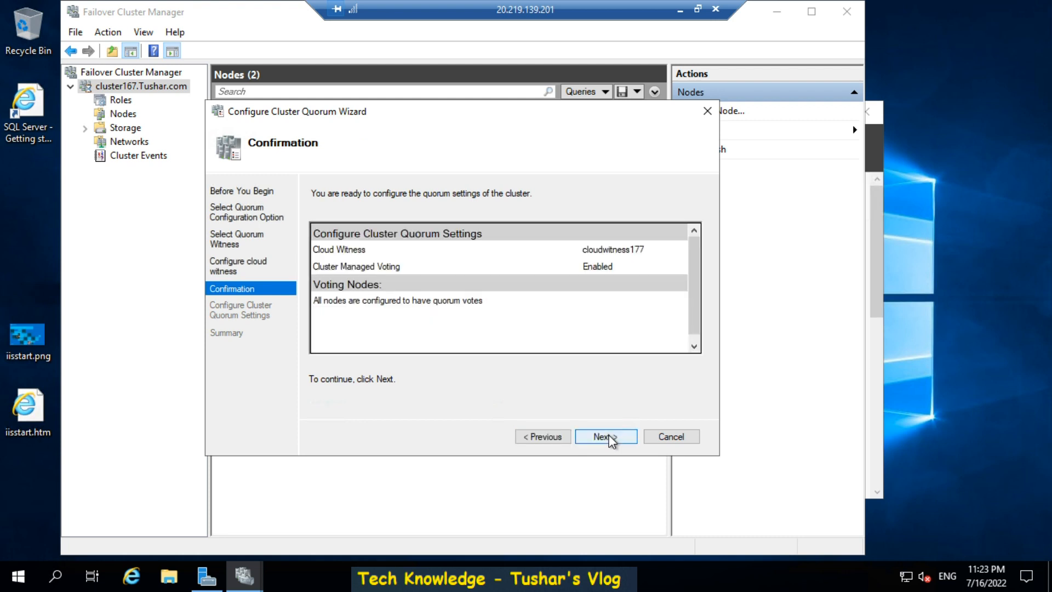
pyautogui.click(609, 438)
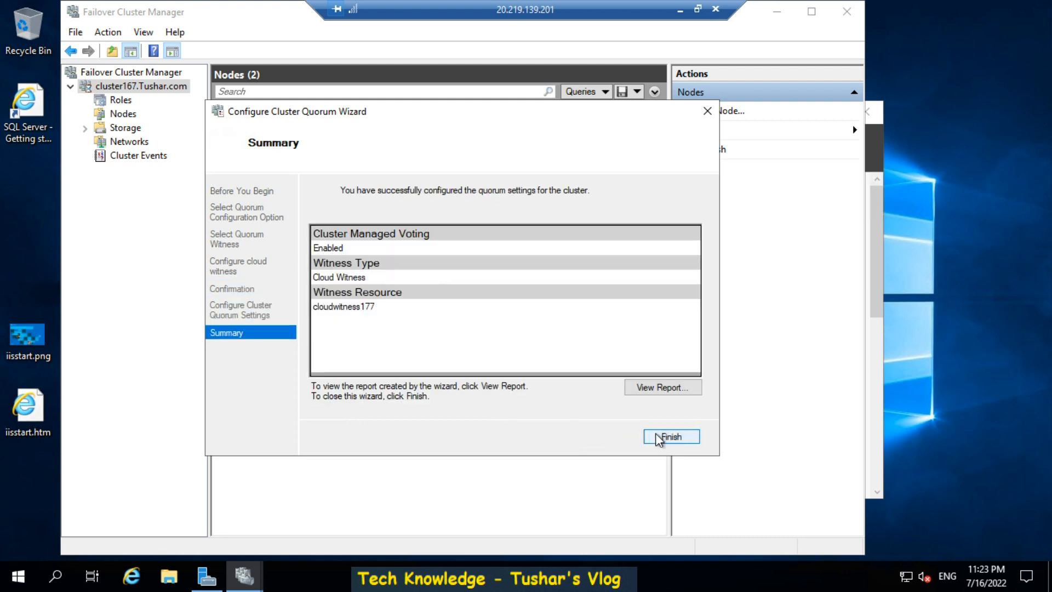
pyautogui.click(659, 438)
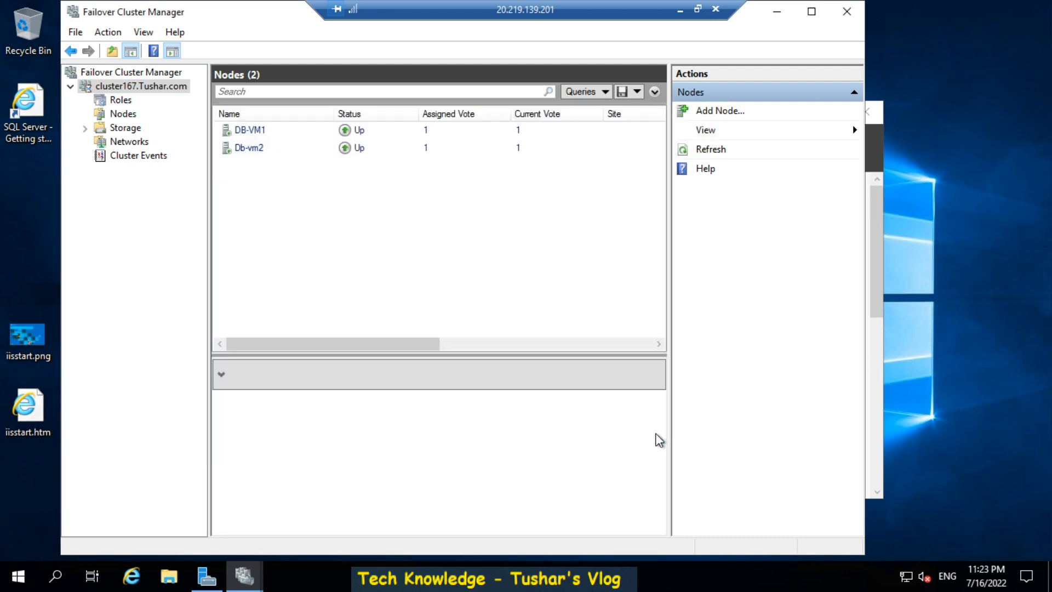
pyautogui.click(119, 89)
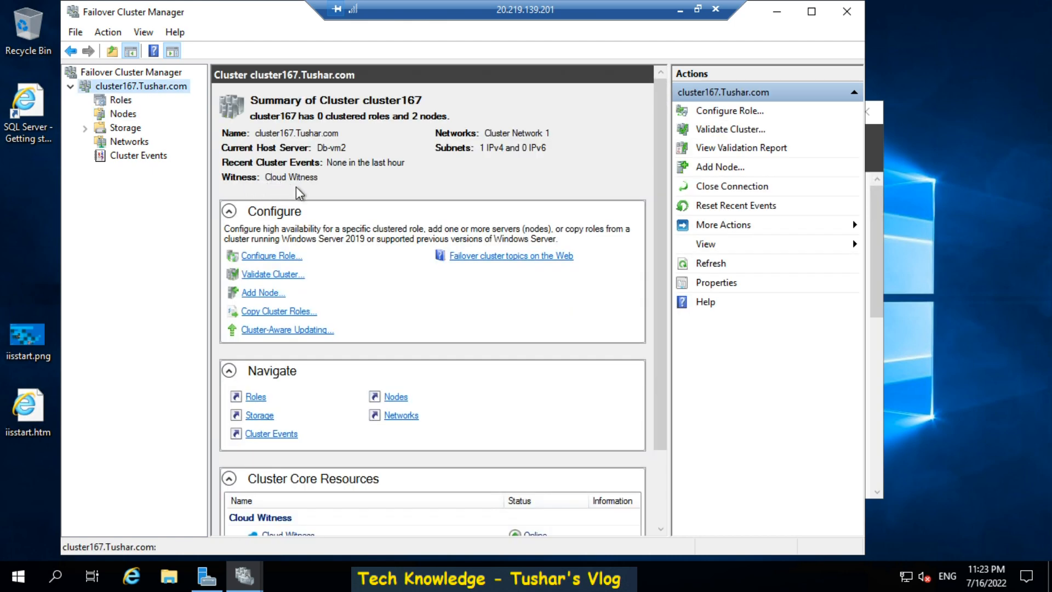
# Step: Review the completed setup steps 1 to 3 in the Notepad checklist
pyautogui.click(680, 10)
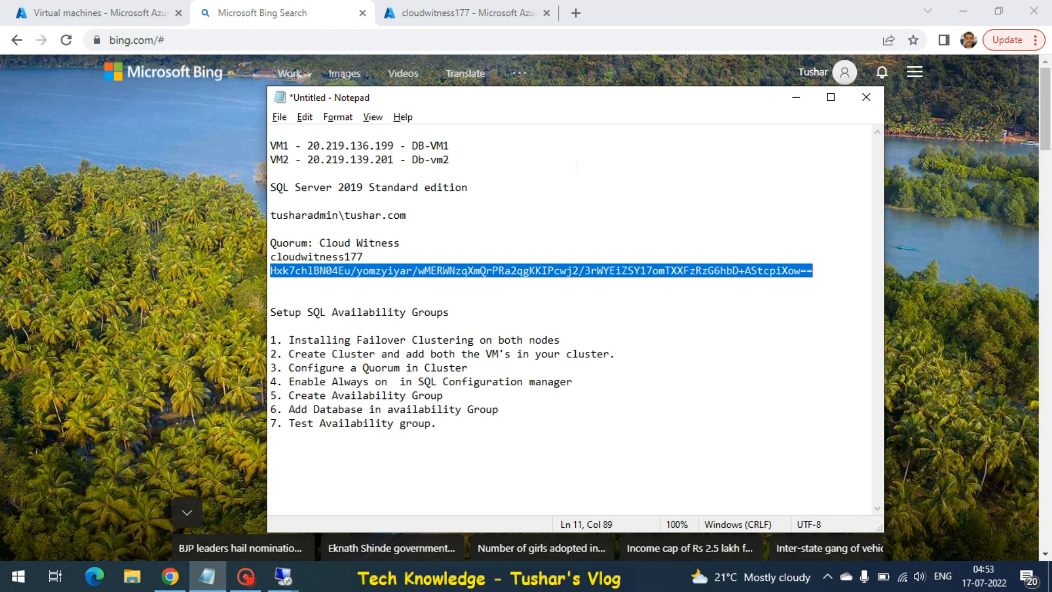
pyautogui.click(378, 328)
pyautogui.tripleClick(373, 337)
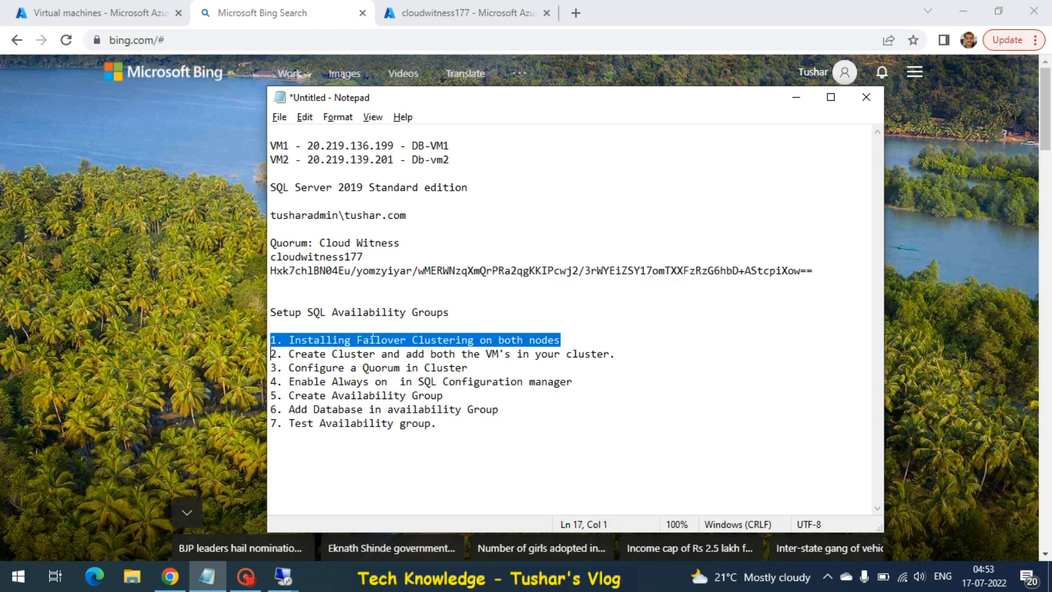
pyautogui.hotkey('shift', 'Down')
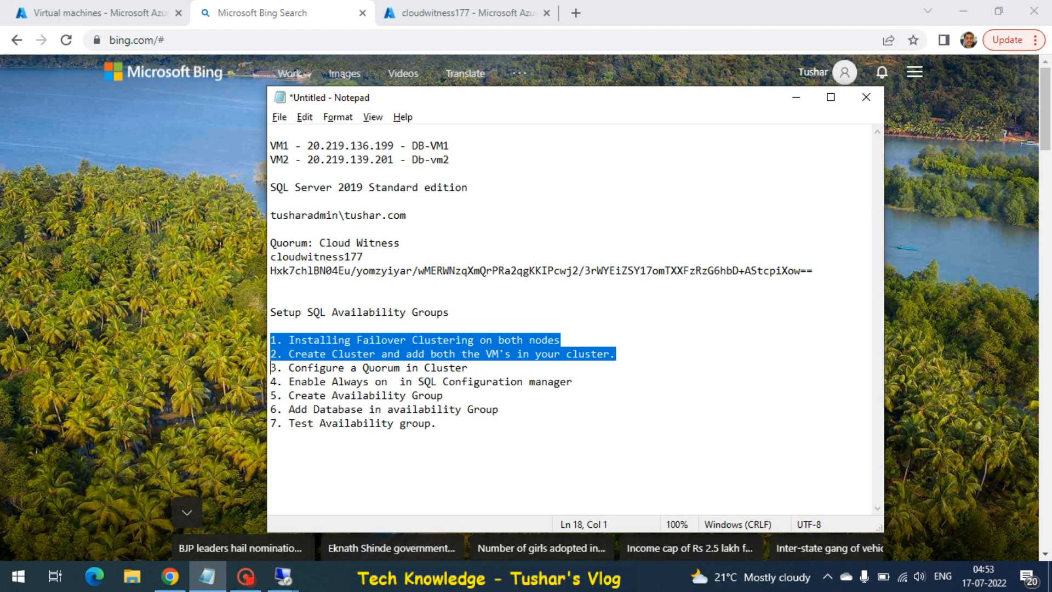
pyautogui.hotkey('shift', 'Down')
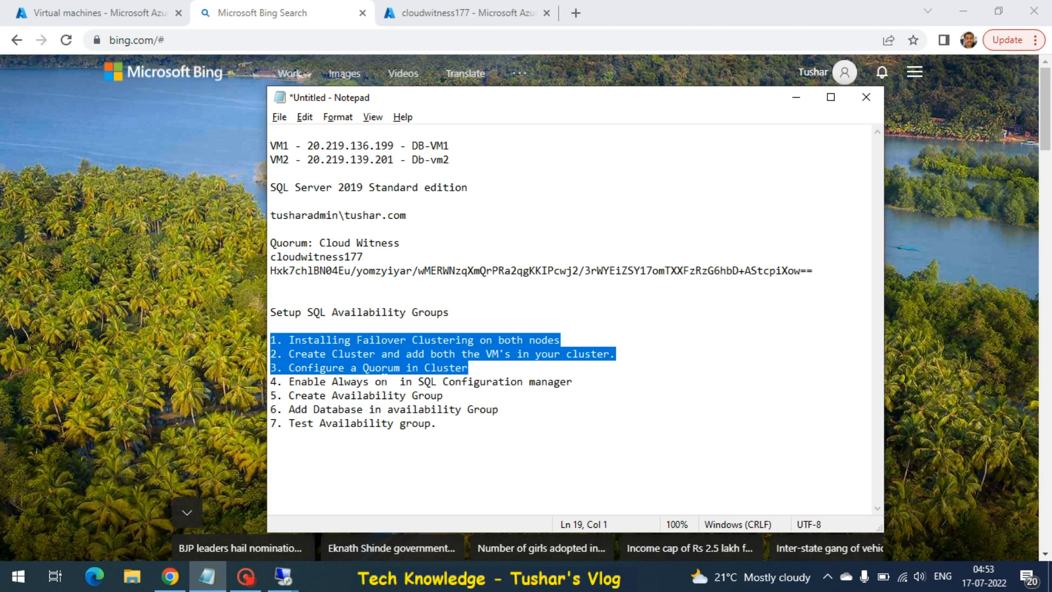
pyautogui.press('Down')
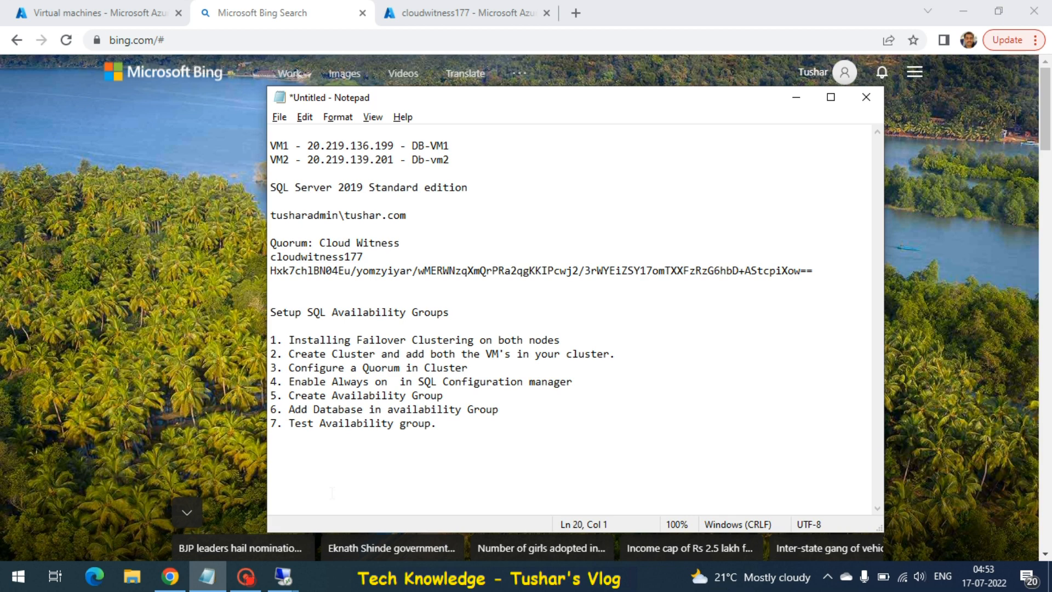
# Step: Switch to the DB-VM1 remote session, search for "confi", and open SQL Server 2019 Configuration Manager
pyautogui.moveTo(283, 575)
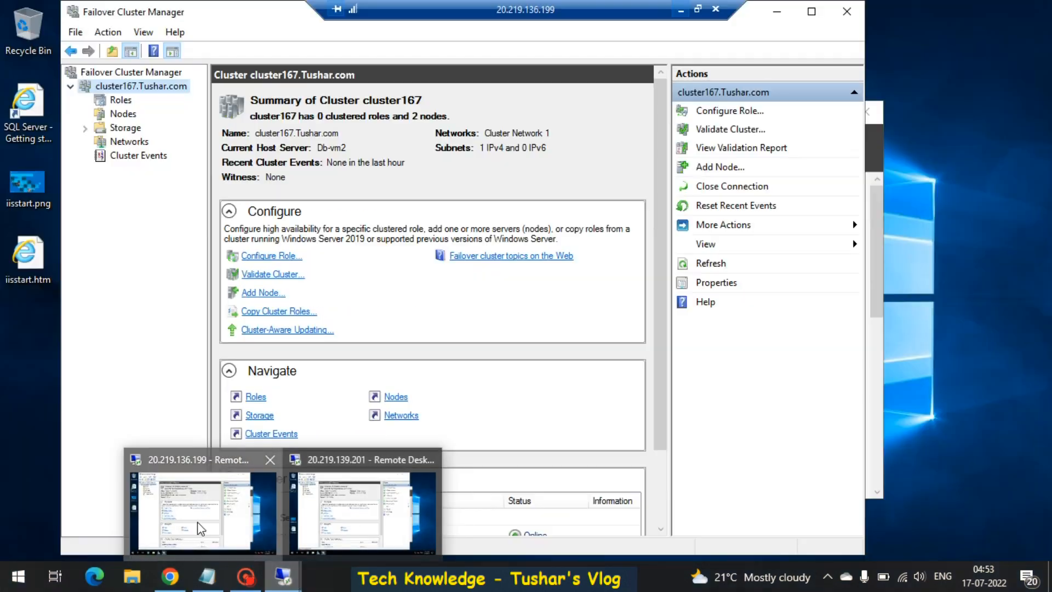
pyautogui.click(197, 522)
pyautogui.click(18, 577)
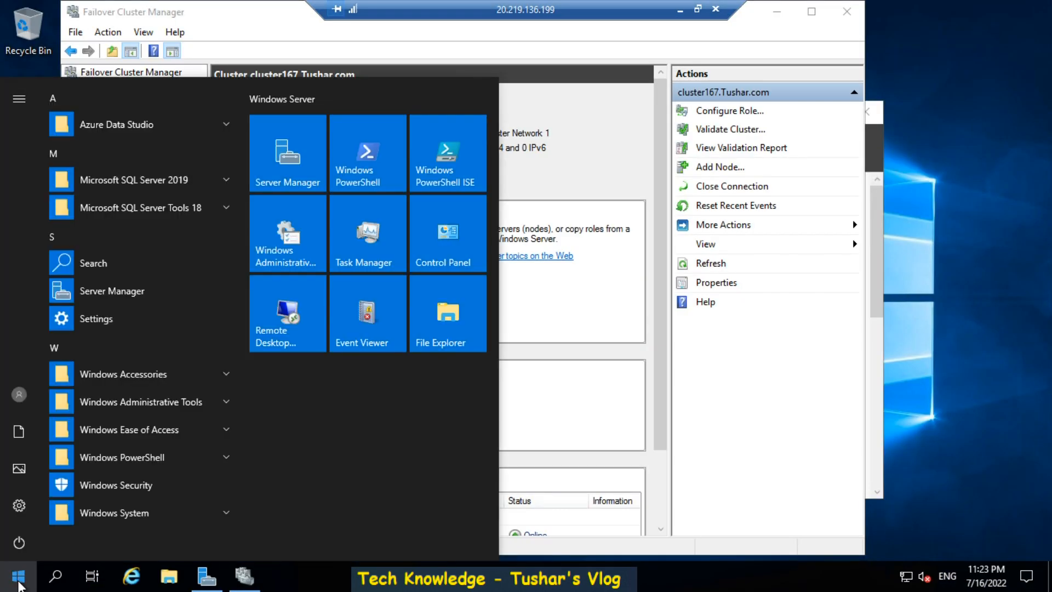
pyautogui.write('confi')
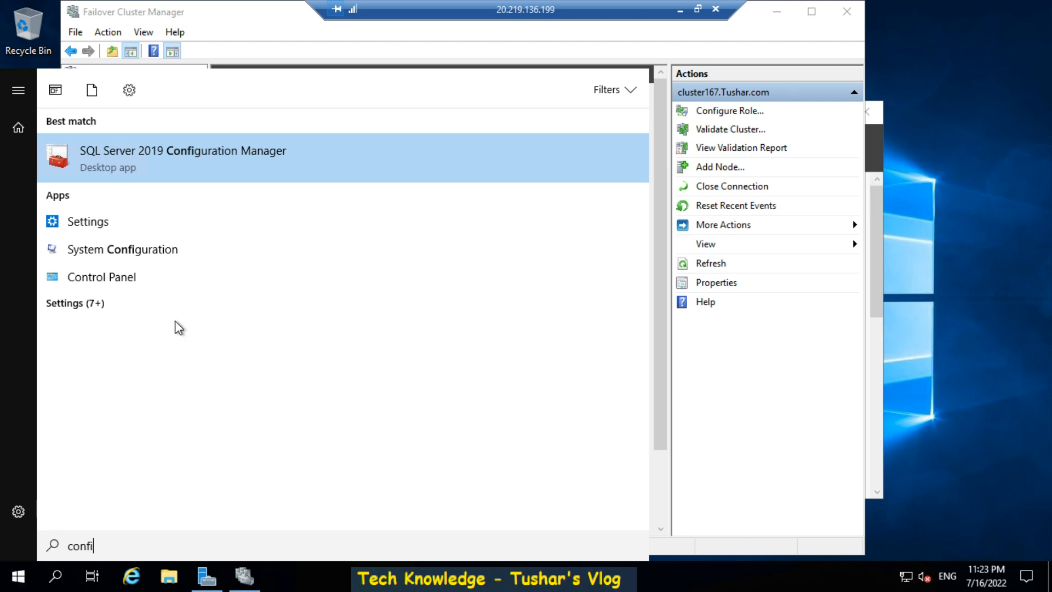
pyautogui.click(205, 156)
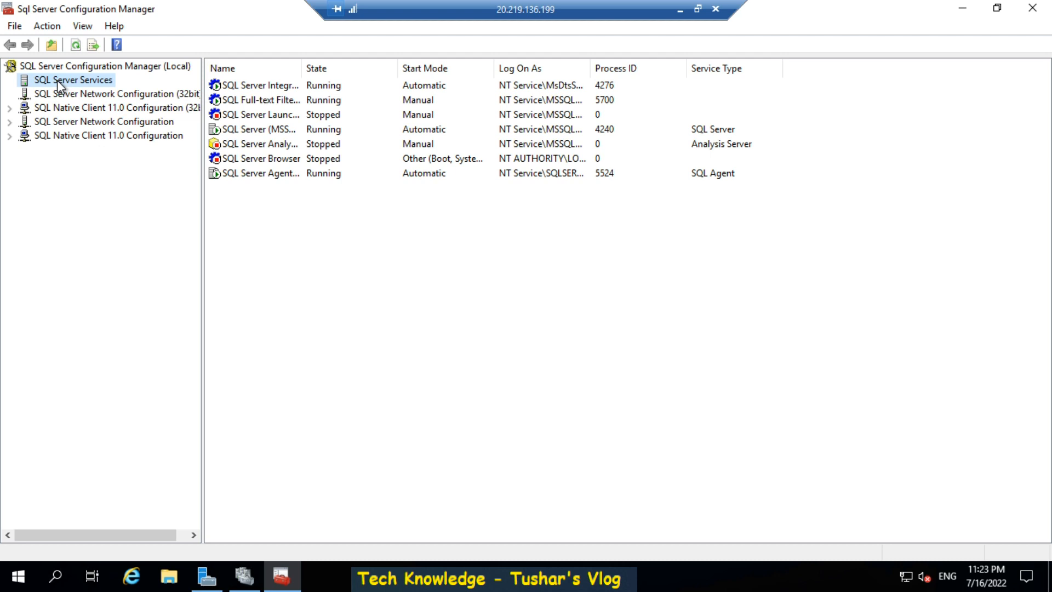
# Step: Enable Always On Availability Groups in the SQL Server (MSSQLSERVER) service properties, apply the change, and acknowledge the restart warning
pyautogui.doubleClick(249, 129)
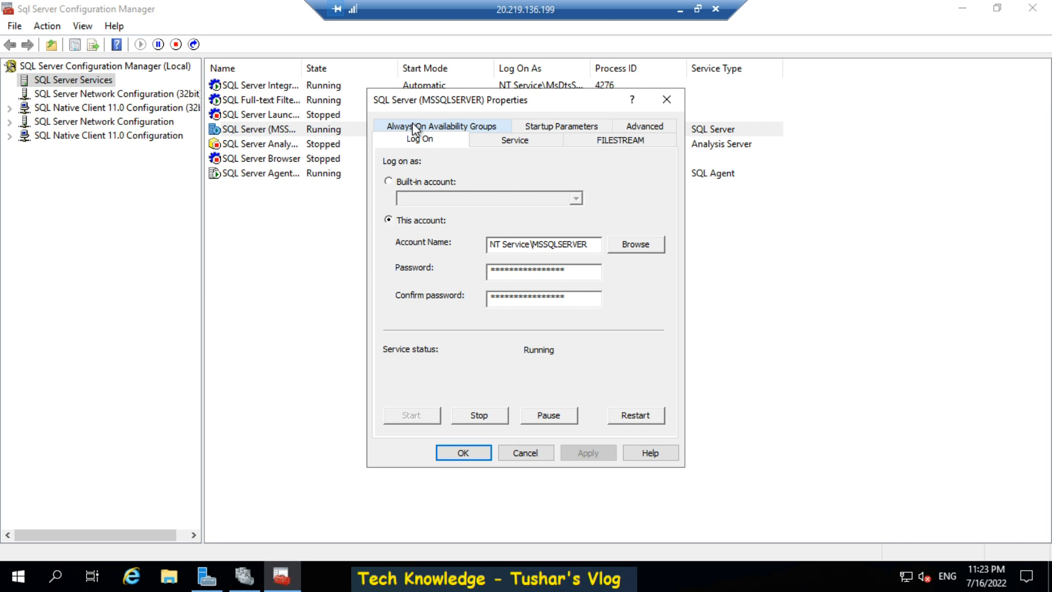
pyautogui.click(458, 128)
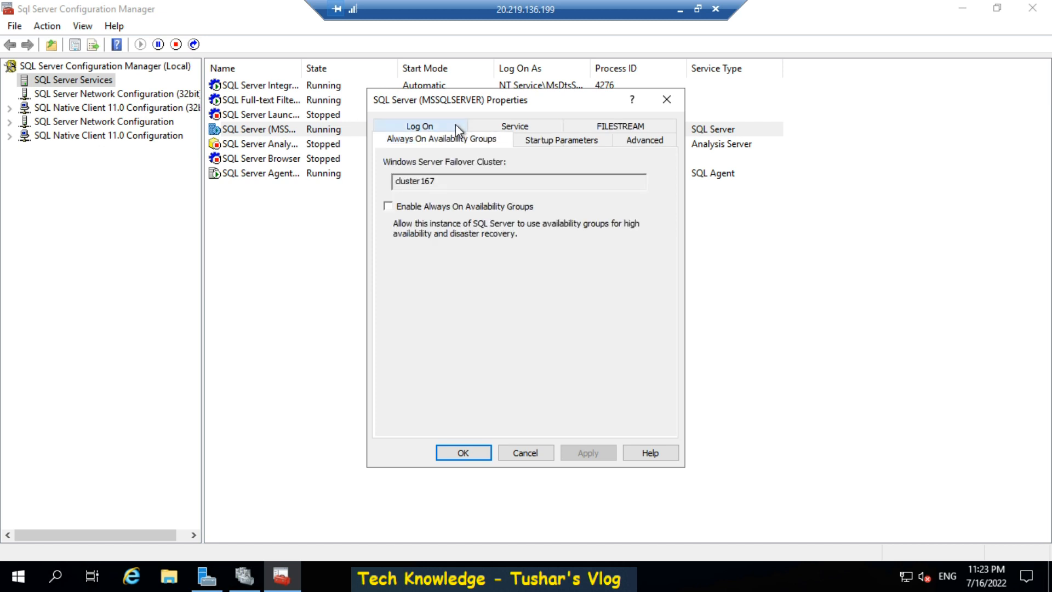
pyautogui.click(387, 207)
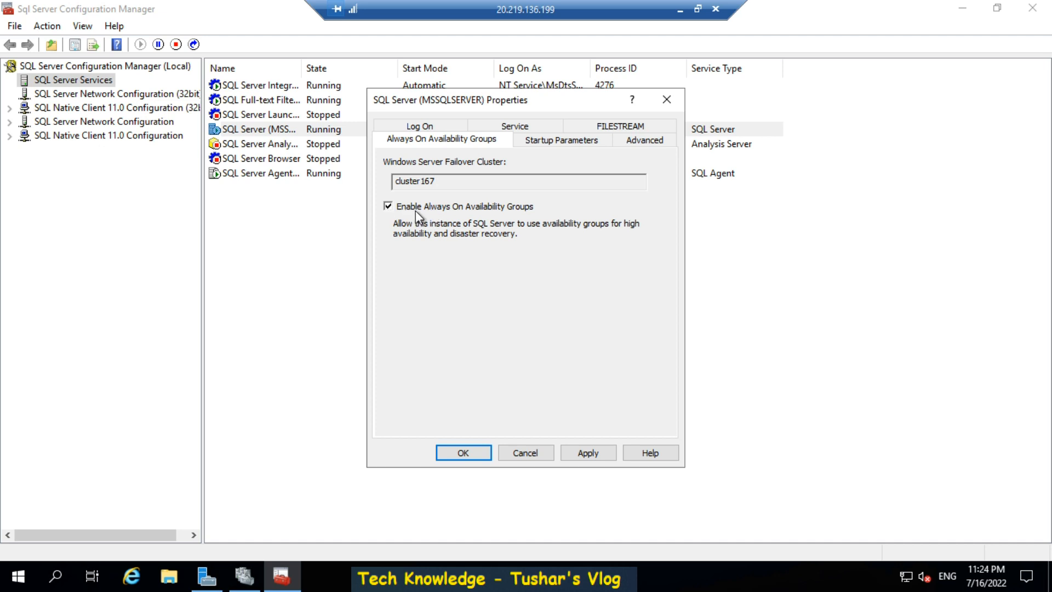
pyautogui.moveTo(434, 181); pyautogui.dragTo(395, 180)
pyautogui.click(589, 452)
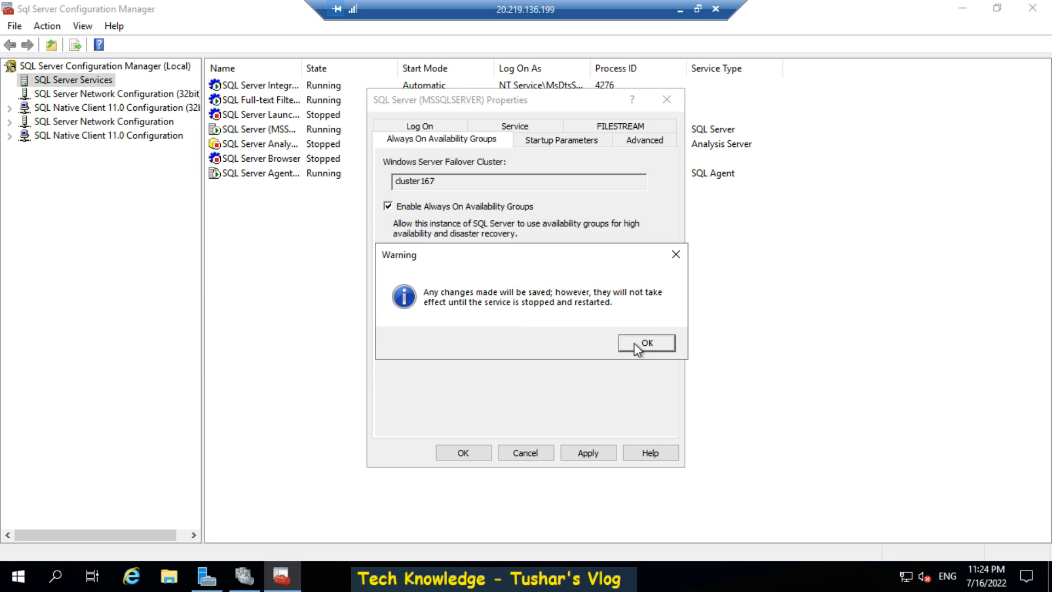
pyautogui.click(633, 343)
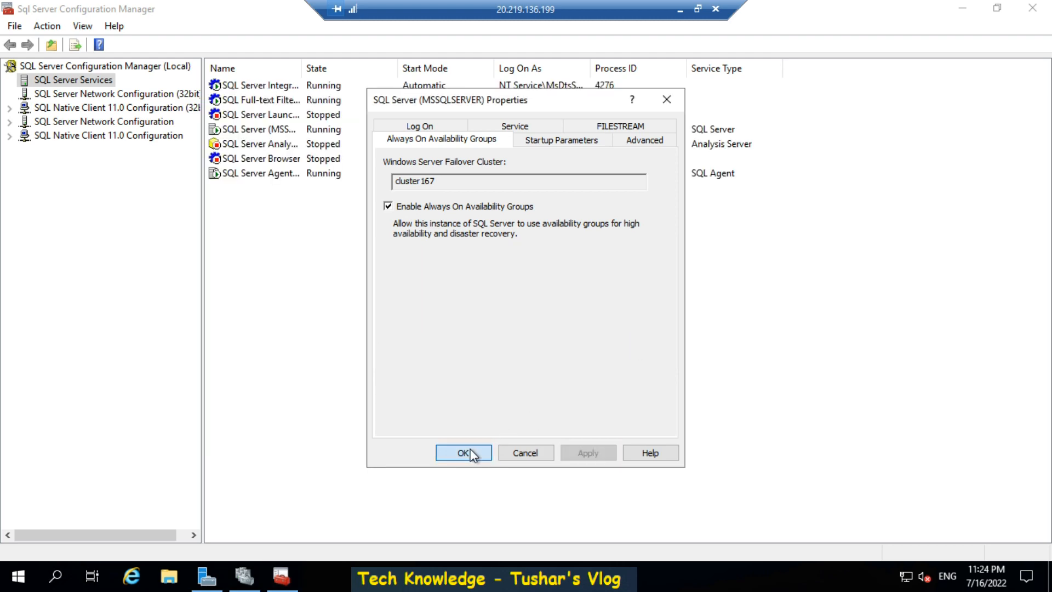
pyautogui.click(471, 453)
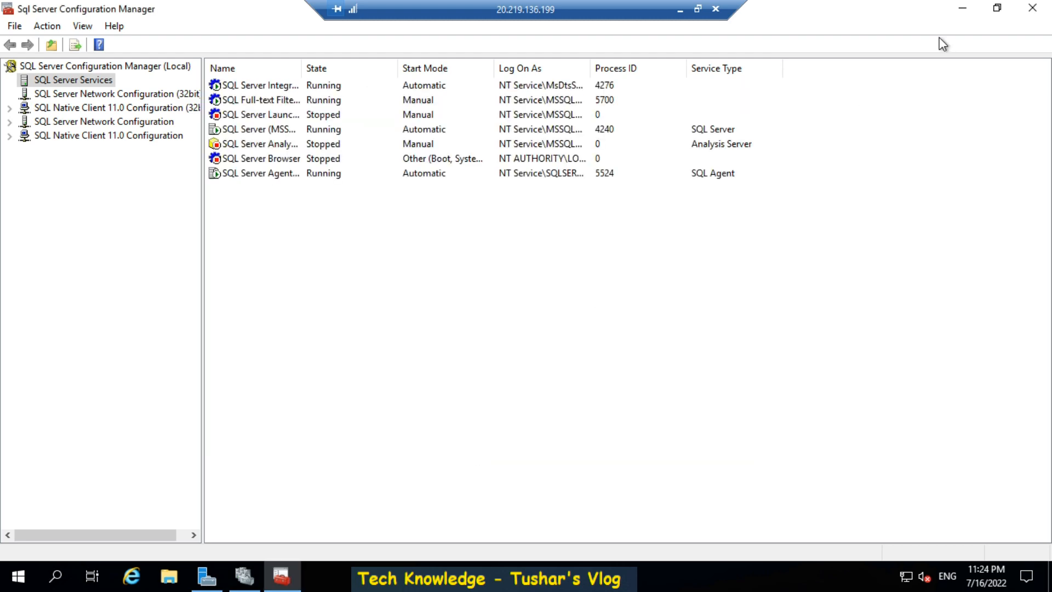
# Step: Close SQL Server Configuration Manager and restart DB-VM1 with the reason Other (Unplanned)
pyautogui.click(1032, 10)
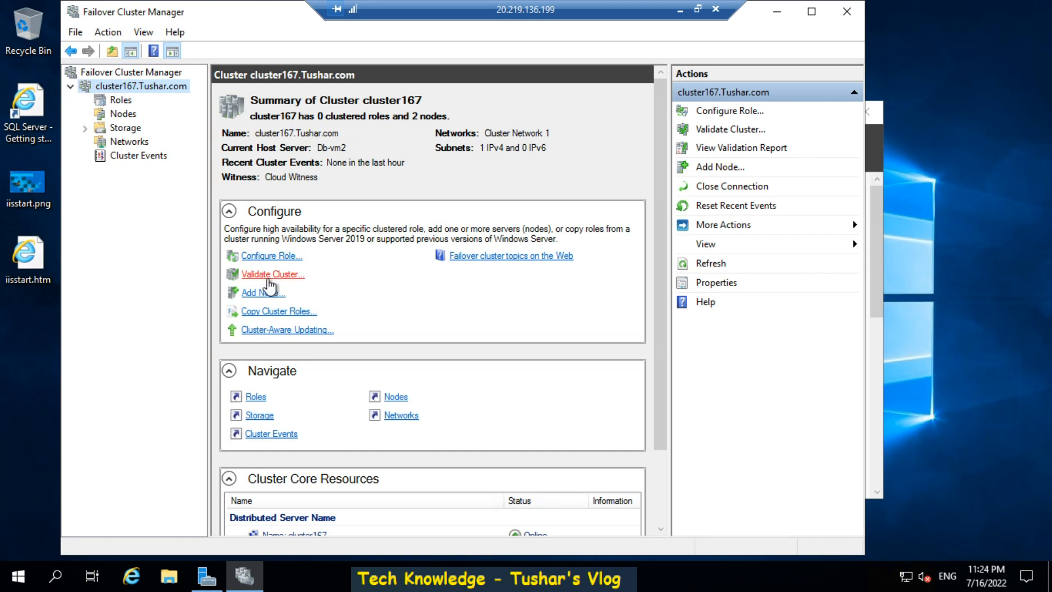
pyautogui.click(17, 574)
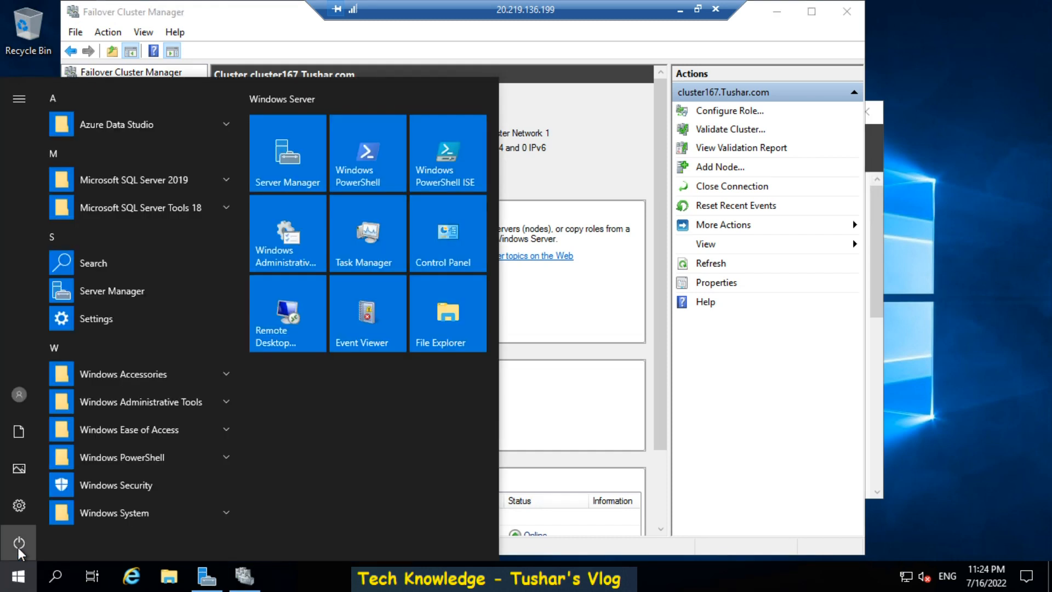
pyautogui.click(19, 543)
pyautogui.click(53, 505)
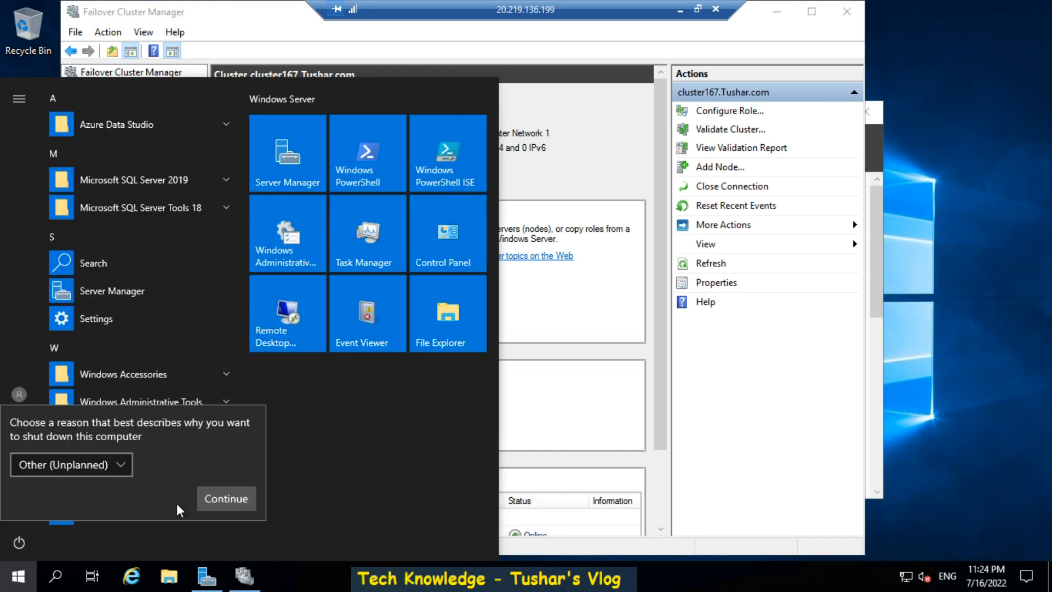
pyautogui.click(226, 496)
# Step: Switch to the Db-vm2 remote session, search for "configu", and open SQL Server 2019 Configuration Manager
pyautogui.click(681, 9)
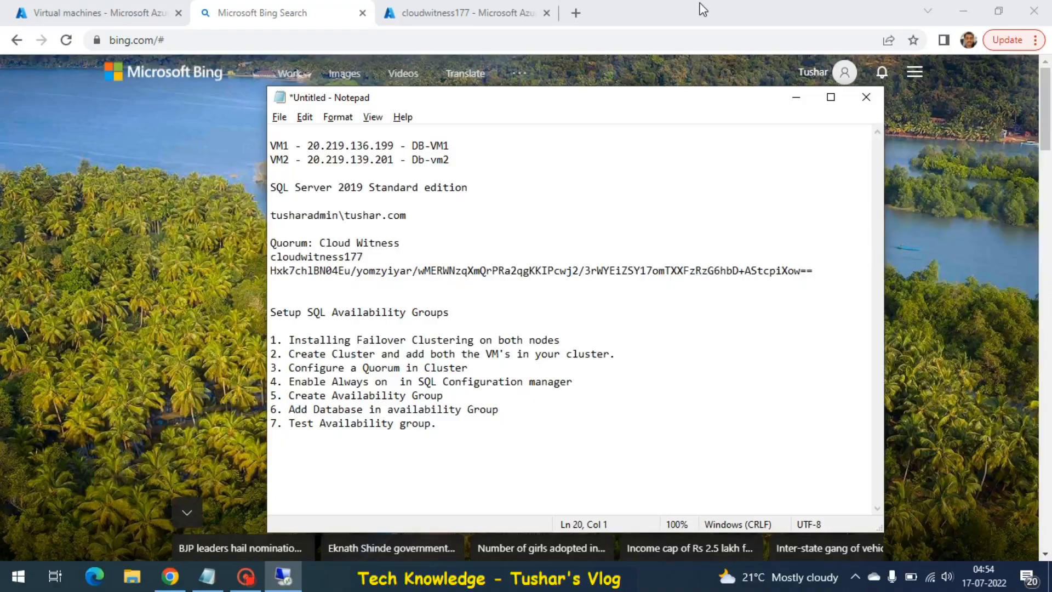
pyautogui.click(294, 582)
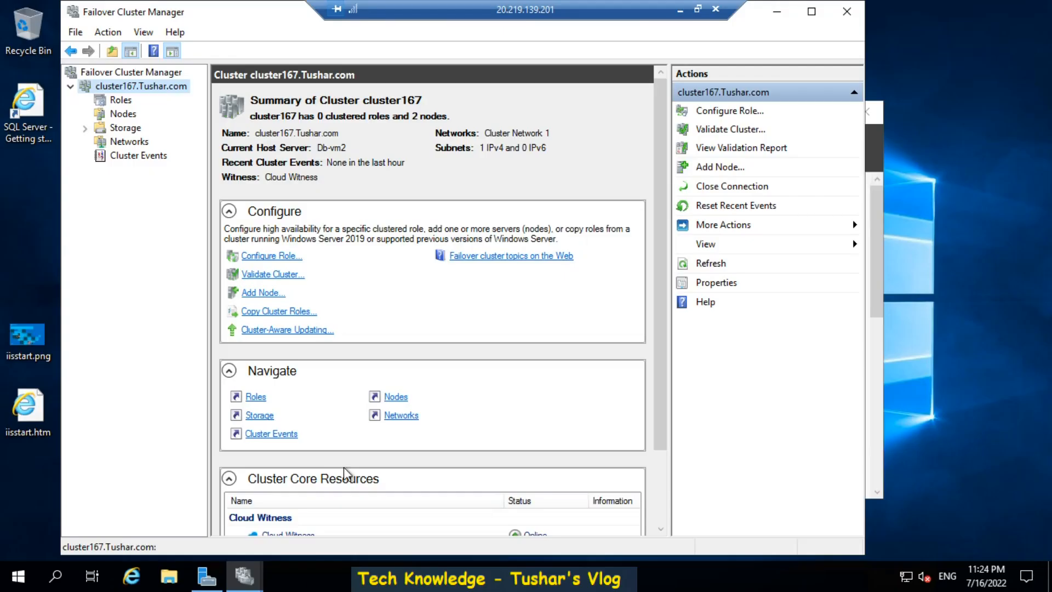
pyautogui.click(22, 584)
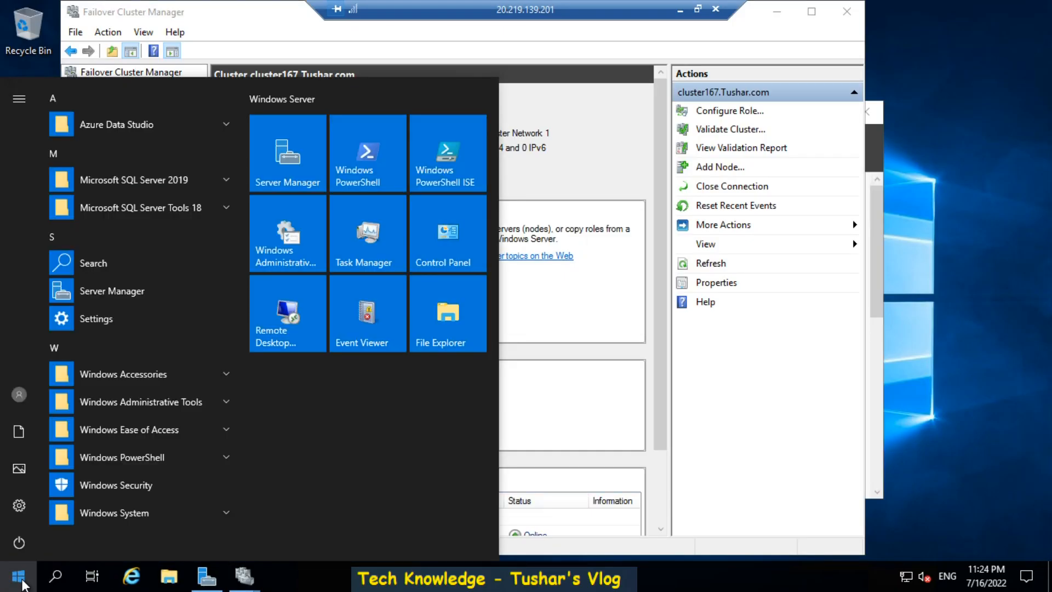
pyautogui.write('configu')
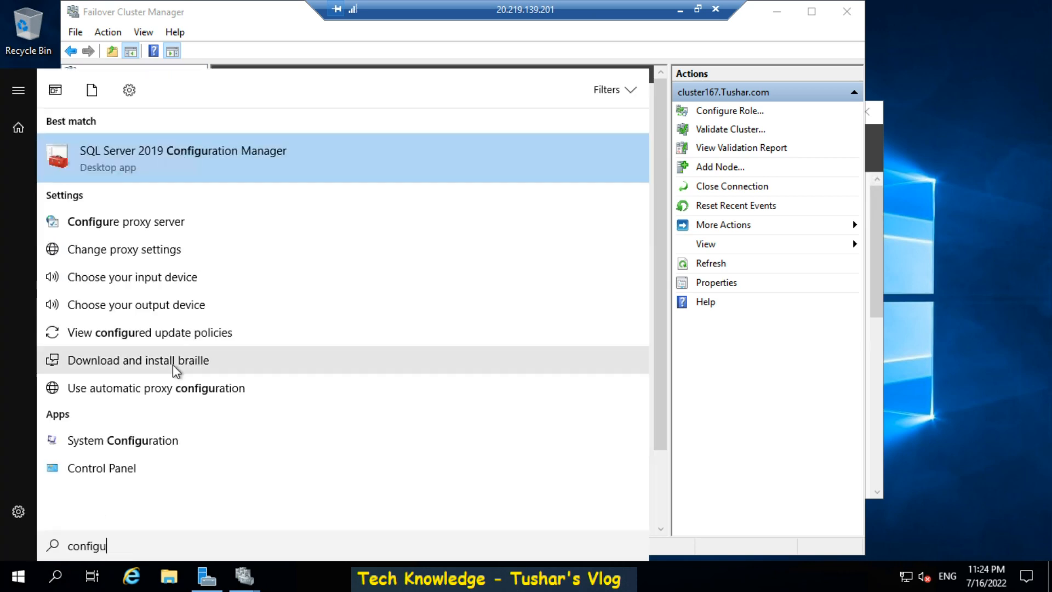
pyautogui.click(249, 148)
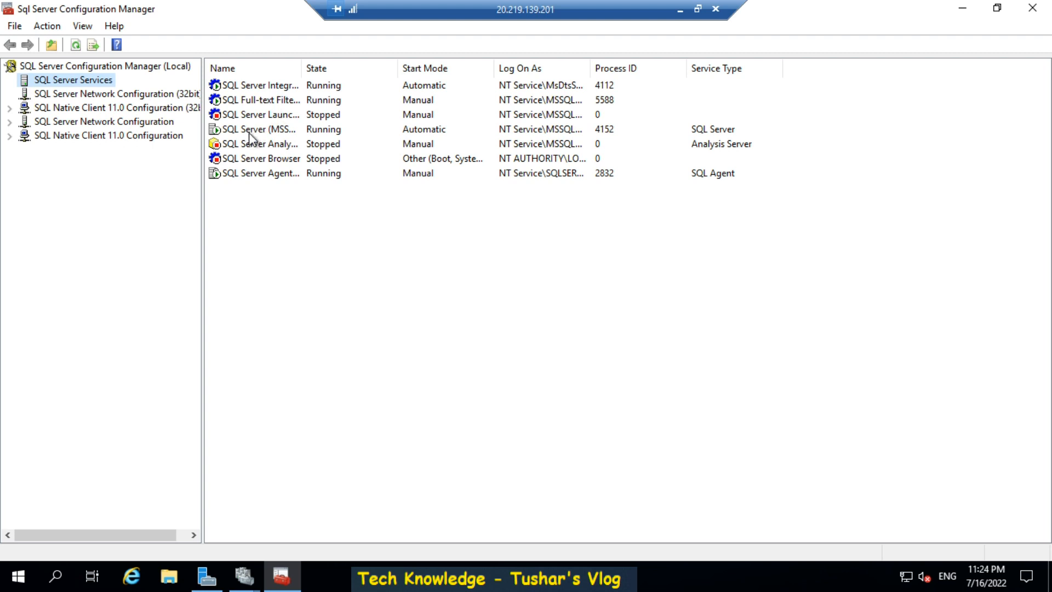
# Step: Enable Always On Availability Groups for the SQL Server (MSSQLSERVER) service on Db-vm2, apply it, and acknowledge the restart warning
pyautogui.doubleClick(249, 129)
pyautogui.click(432, 130)
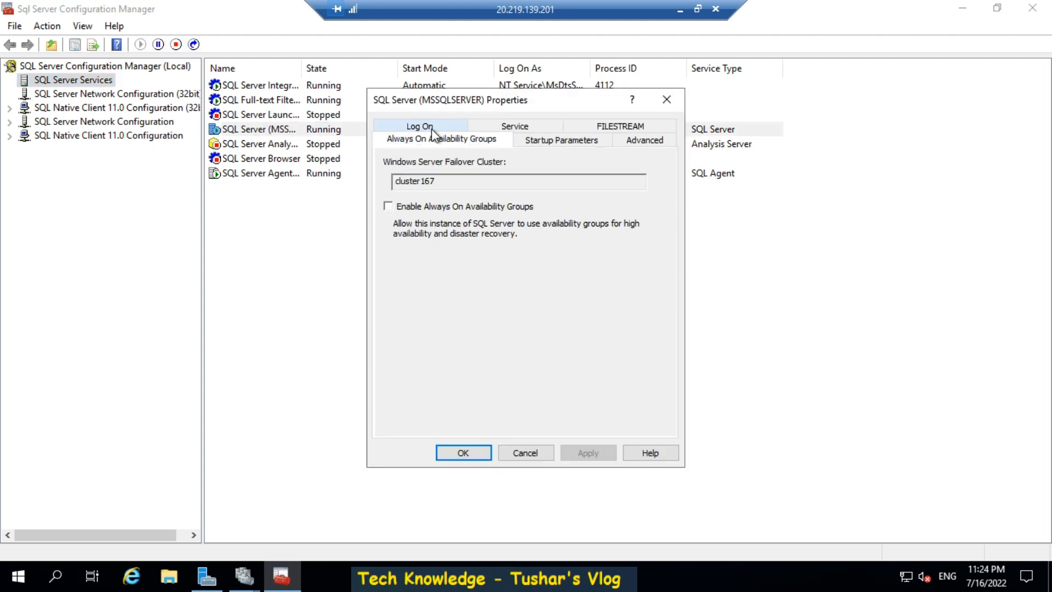
pyautogui.click(388, 206)
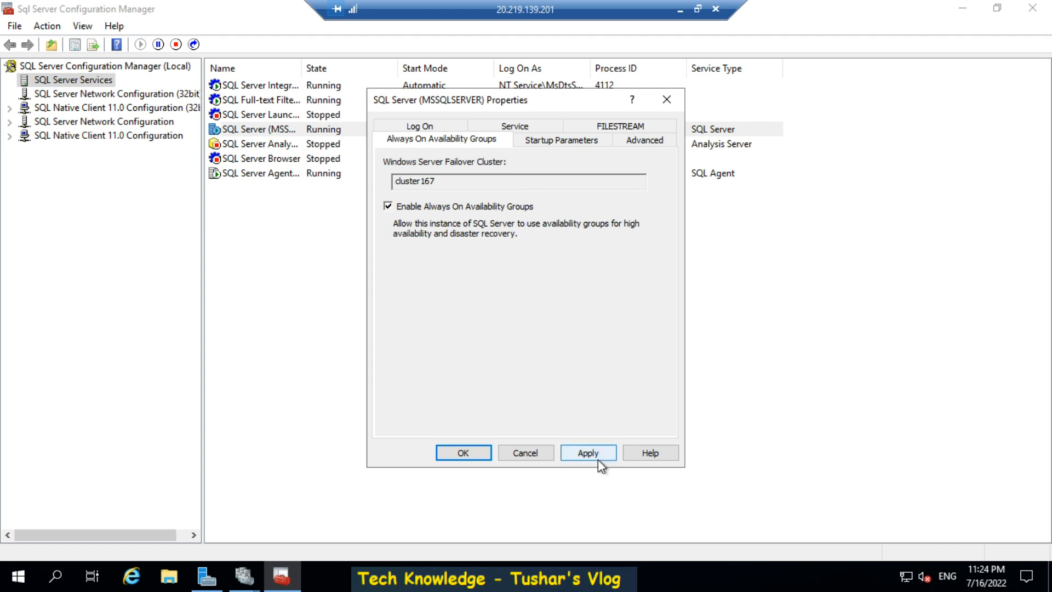
pyautogui.click(598, 454)
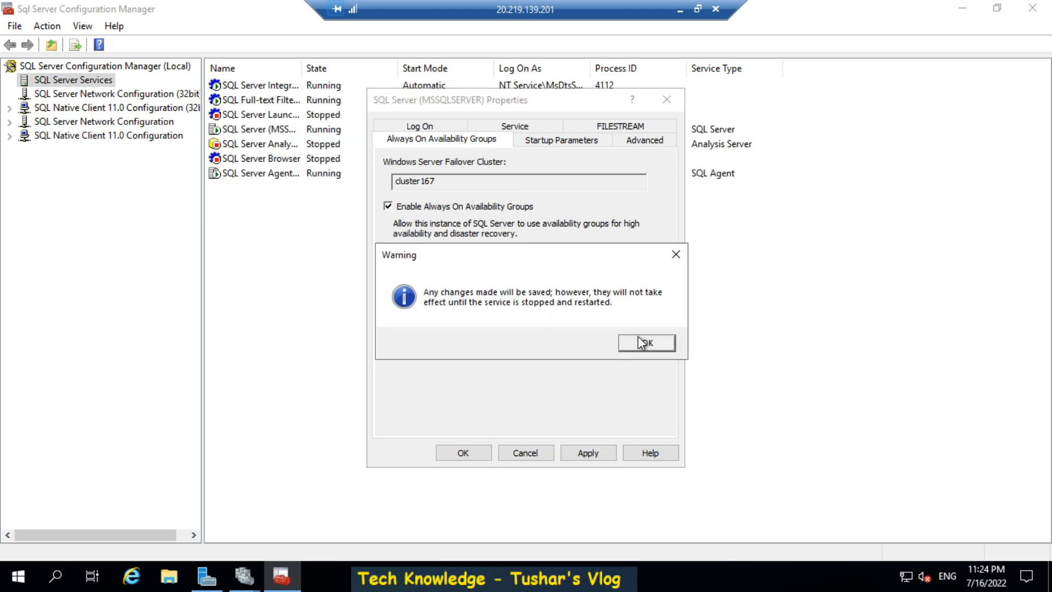
pyautogui.click(641, 342)
pyautogui.click(455, 451)
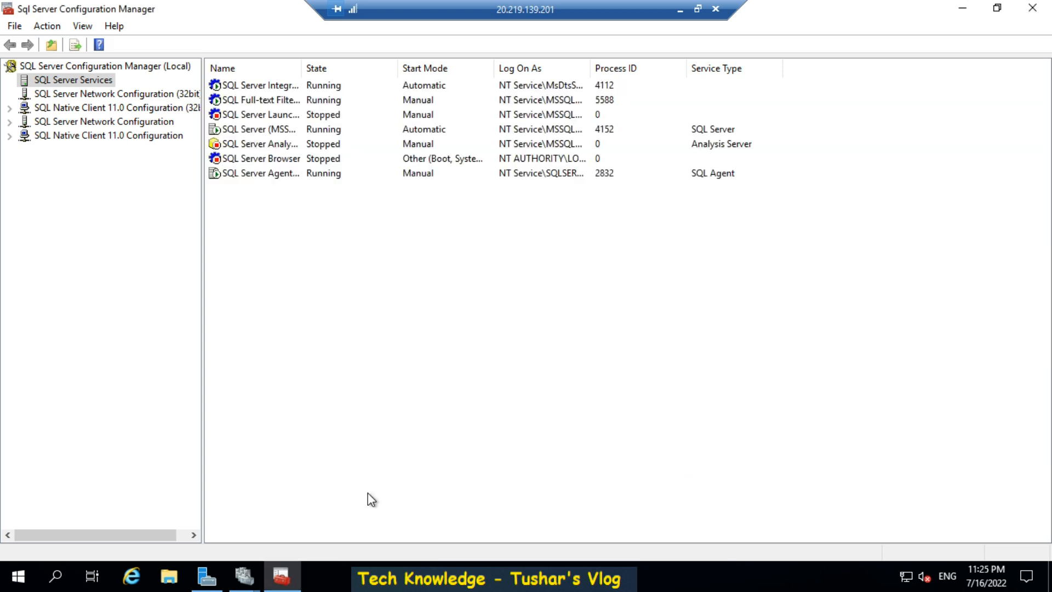
# Step: Restart Db-vm2 with the reason Other (Unplanned), forcing the restart despite open apps
pyautogui.click(19, 575)
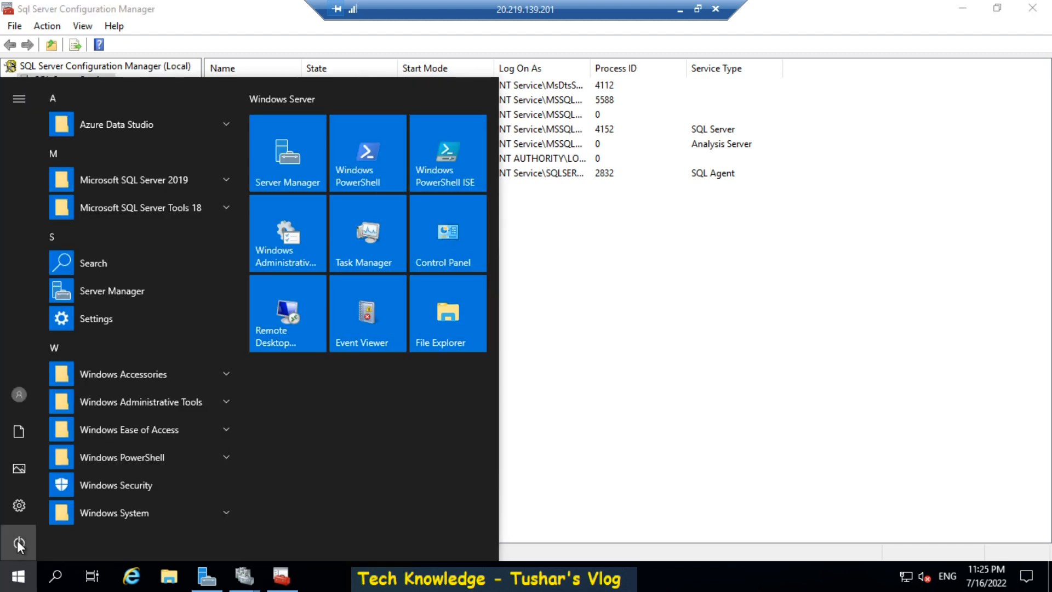
pyautogui.click(19, 543)
pyautogui.click(53, 501)
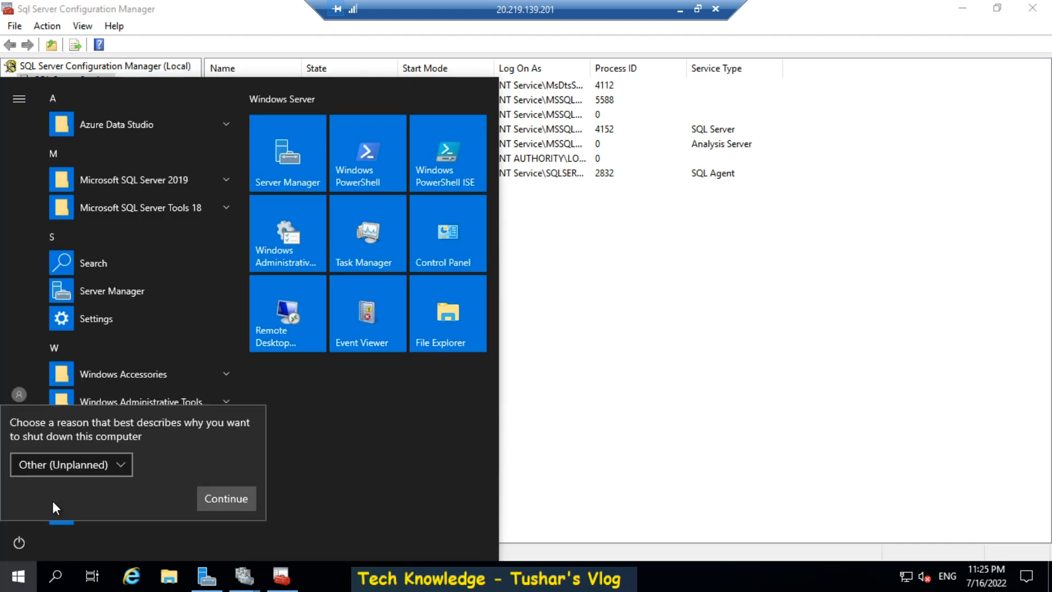
pyautogui.click(223, 493)
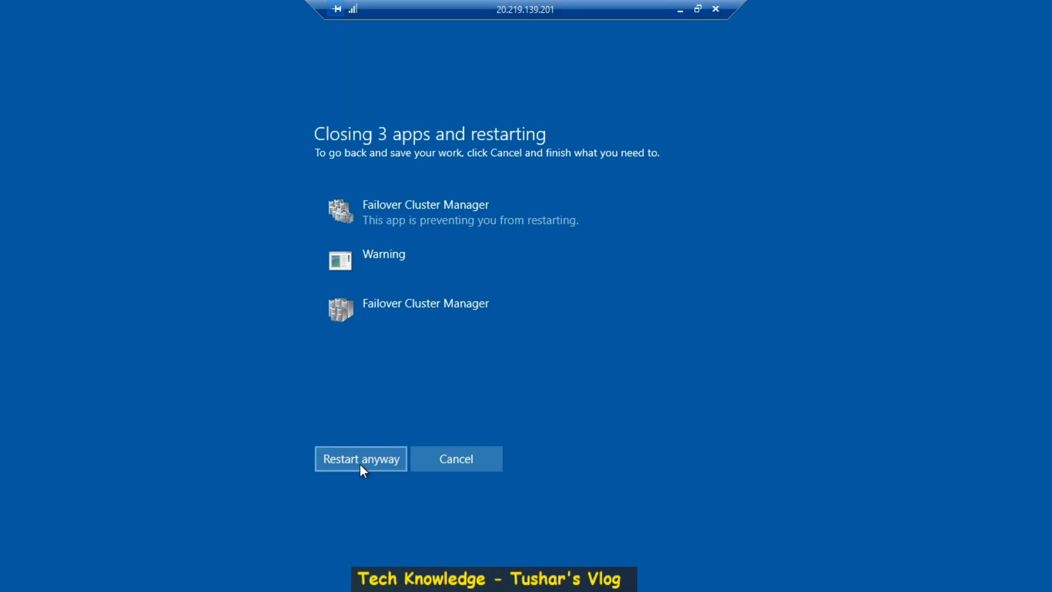
pyautogui.click(360, 464)
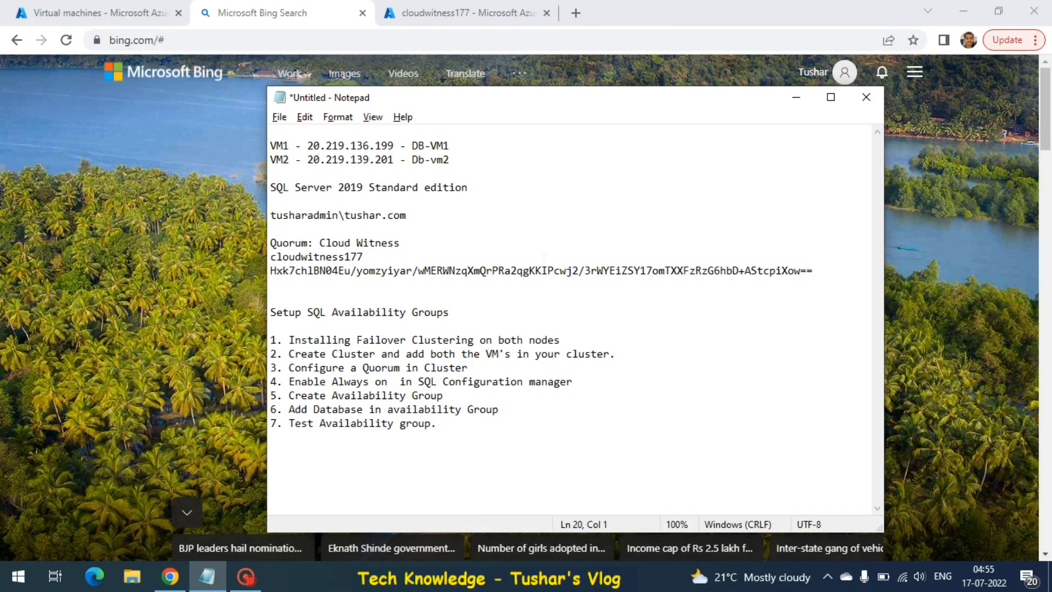
# Step: Review steps 4 and 5 of the availability group checklist in Notepad
pyautogui.click(498, 358)
pyautogui.press('Down')
pyautogui.press('Left')
pyautogui.press('Down')
pyautogui.press('Right')
pyautogui.press('Right')
pyautogui.press('Home')
pyautogui.press('Right')
pyautogui.hotkey('shift', 'Down')
pyautogui.hotkey('shift', 'Down')
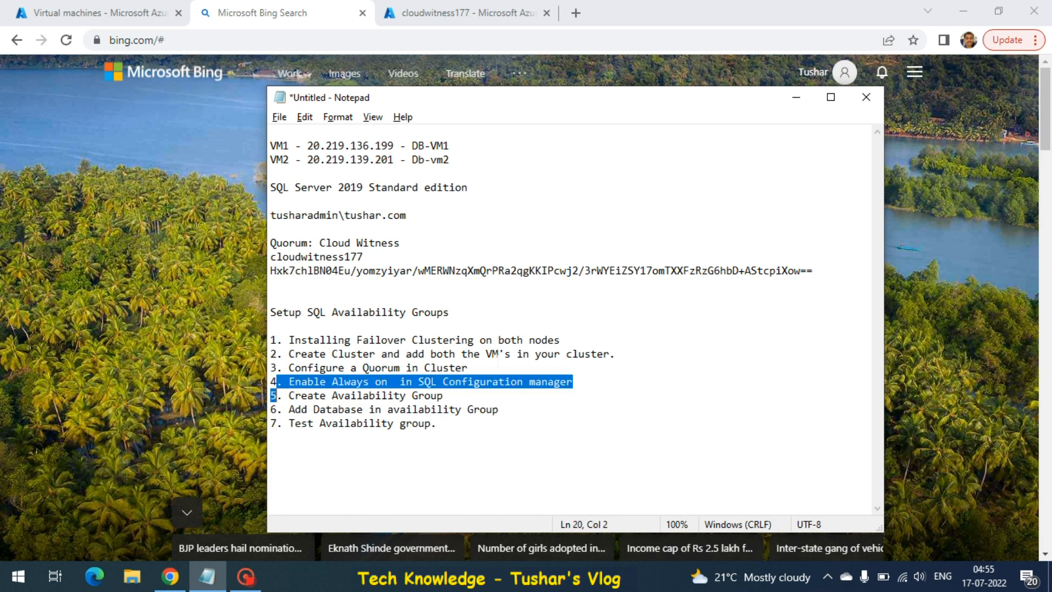
pyautogui.press('Up')
pyautogui.hotkey('shift', 'Down')
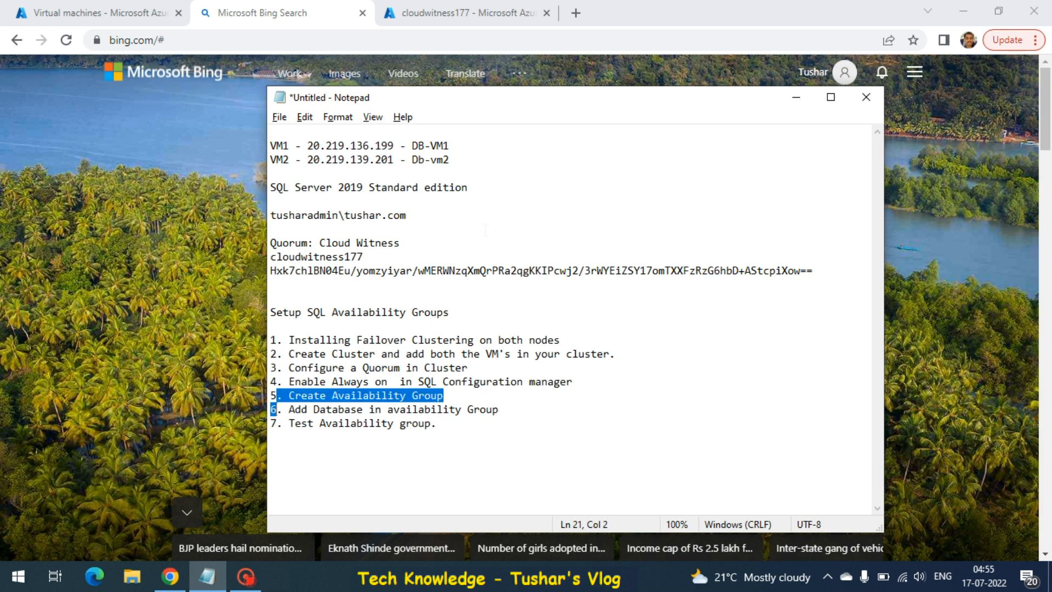
# Step: Copy VM1's IP address 20.219.136.199 from the Notepad notes and start a Remote Desktop connection (mstsc) to it
pyautogui.click(393, 146)
pyautogui.moveTo(394, 145); pyautogui.dragTo(308, 146)
pyautogui.hotkey('ctrl', 'c')
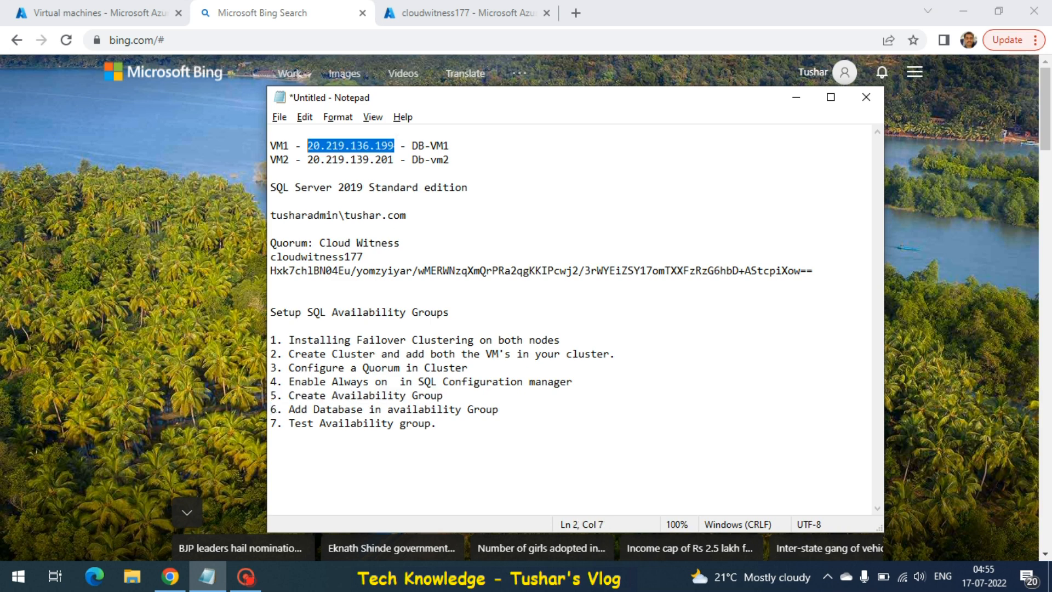
pyautogui.press('super+r')
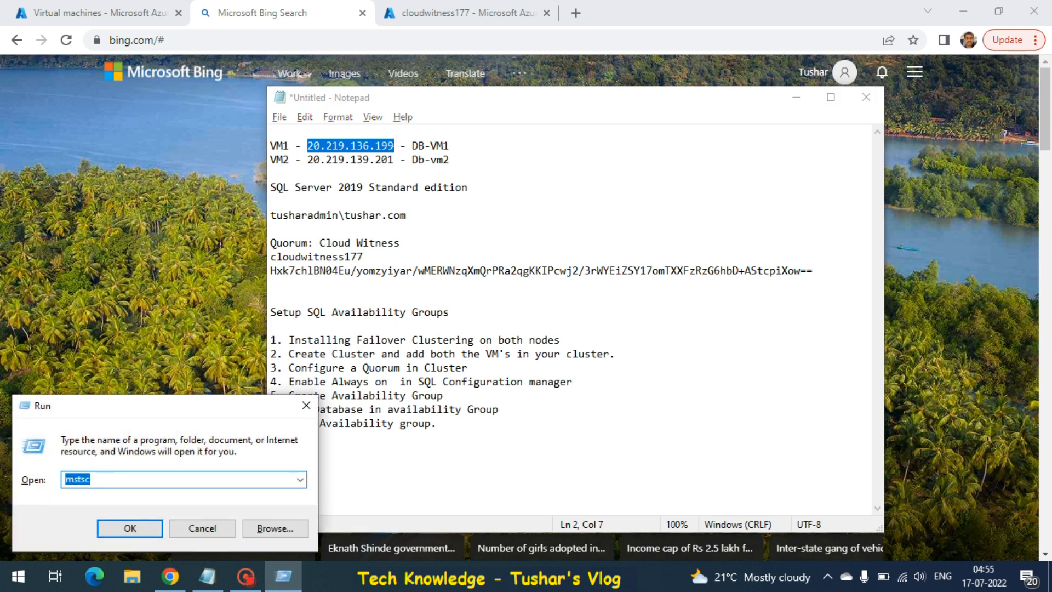
pyautogui.press('Return')
pyautogui.hotkey('ctrl', 'v')
pyautogui.press('Return')
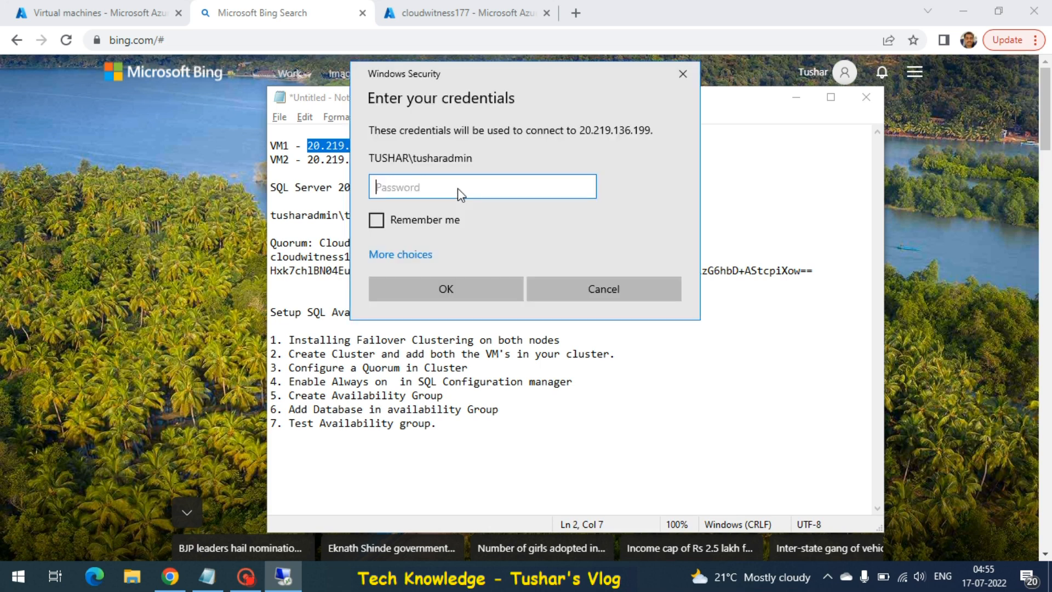
# Step: Enter the account password and sign in to the DB-VM1 remote session
pyautogui.write('•••••••••••')
pyautogui.press('Return')
pyautogui.press('Return')
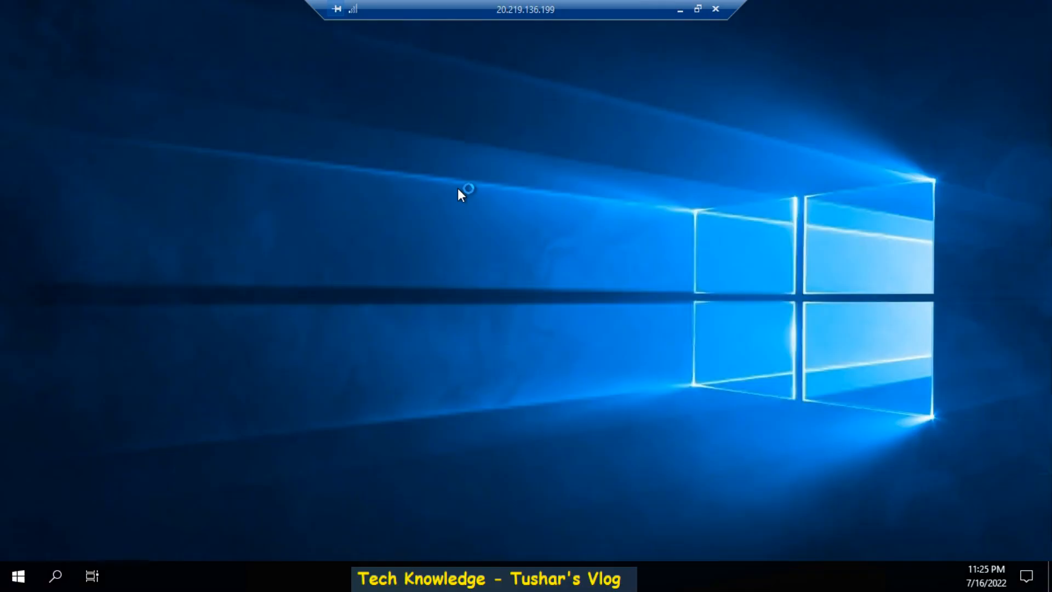
# Step: Open Failover Cluster Manager on DB-VM1, dismiss the Windows Admin Center message, and check the node status of cluster167
pyautogui.click(18, 576)
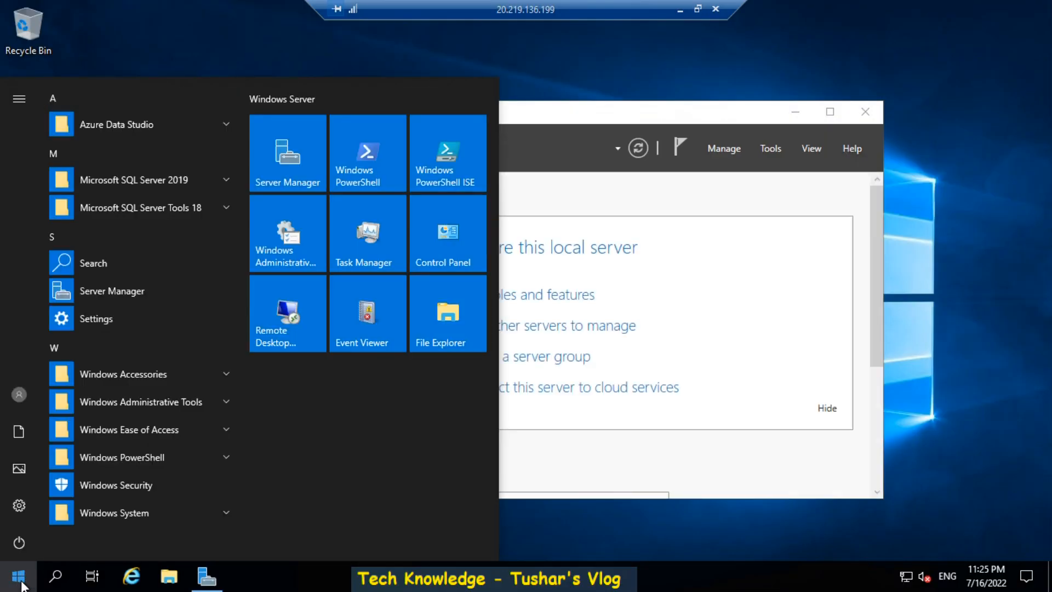
pyautogui.write('fail')
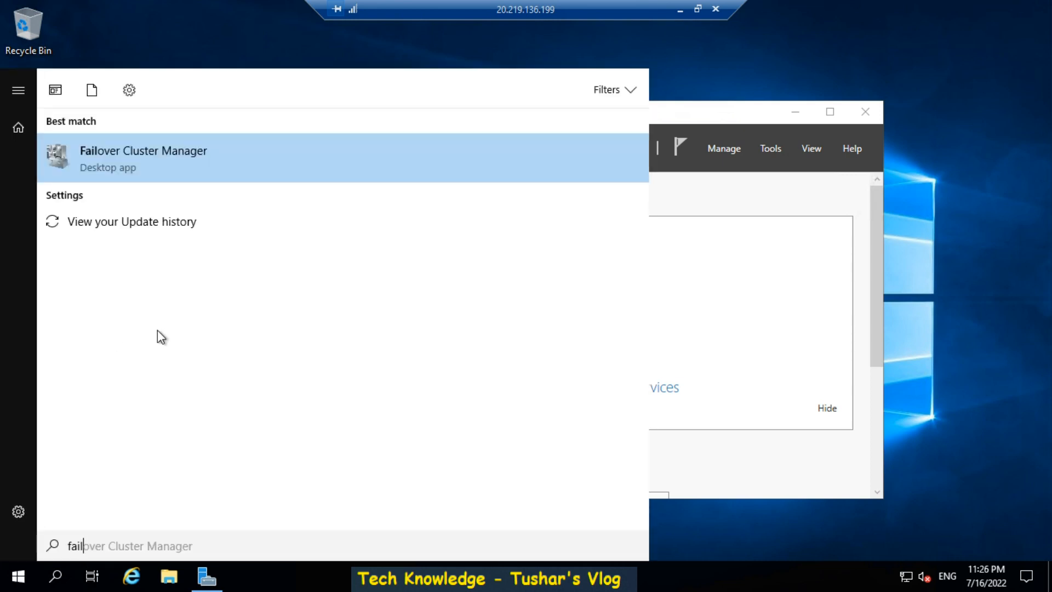
pyautogui.click(139, 163)
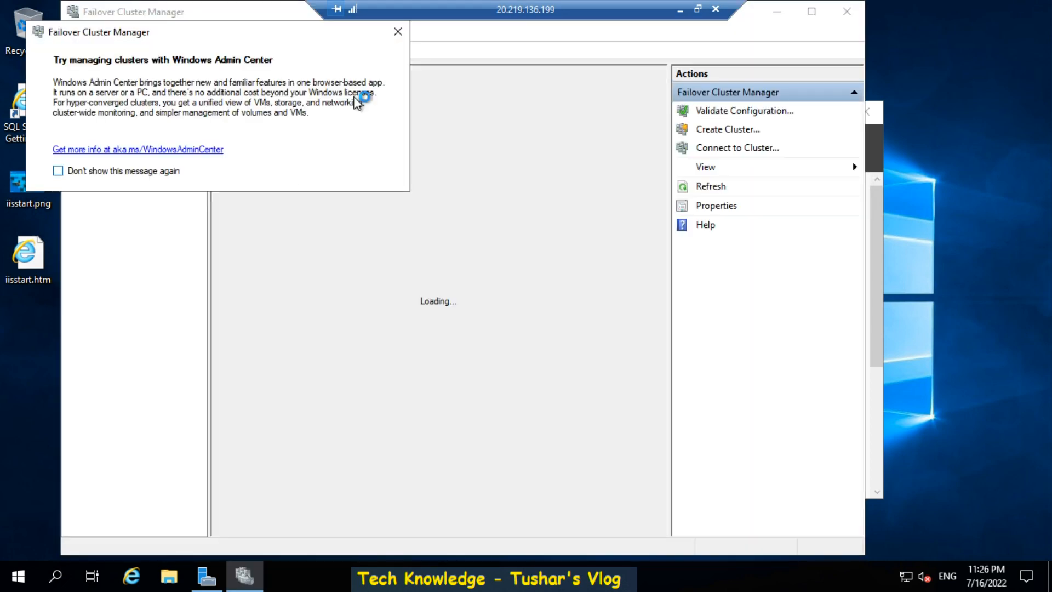
pyautogui.click(398, 32)
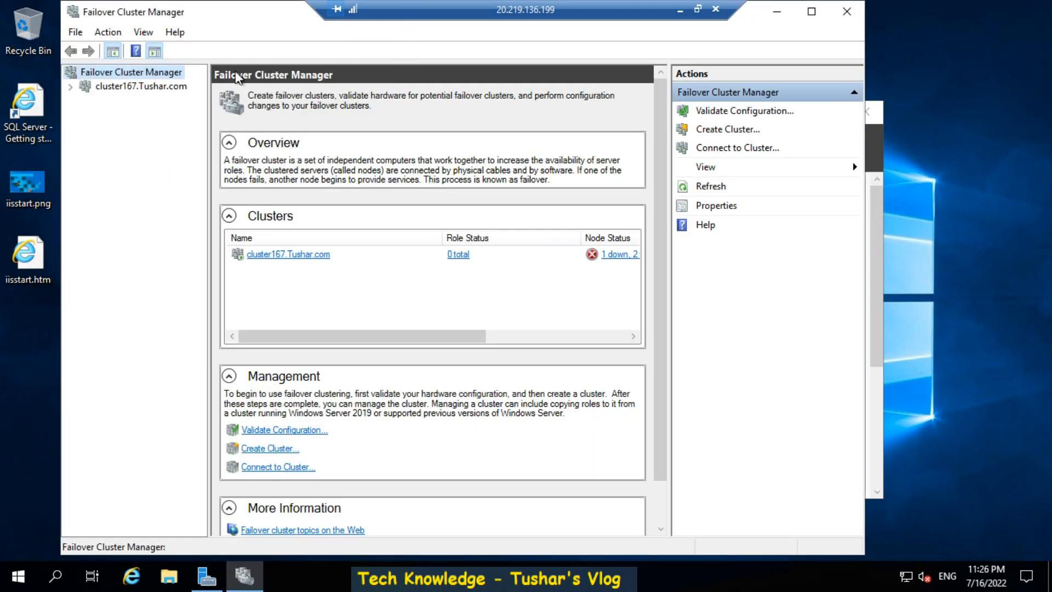
pyautogui.click(70, 86)
pyautogui.click(128, 88)
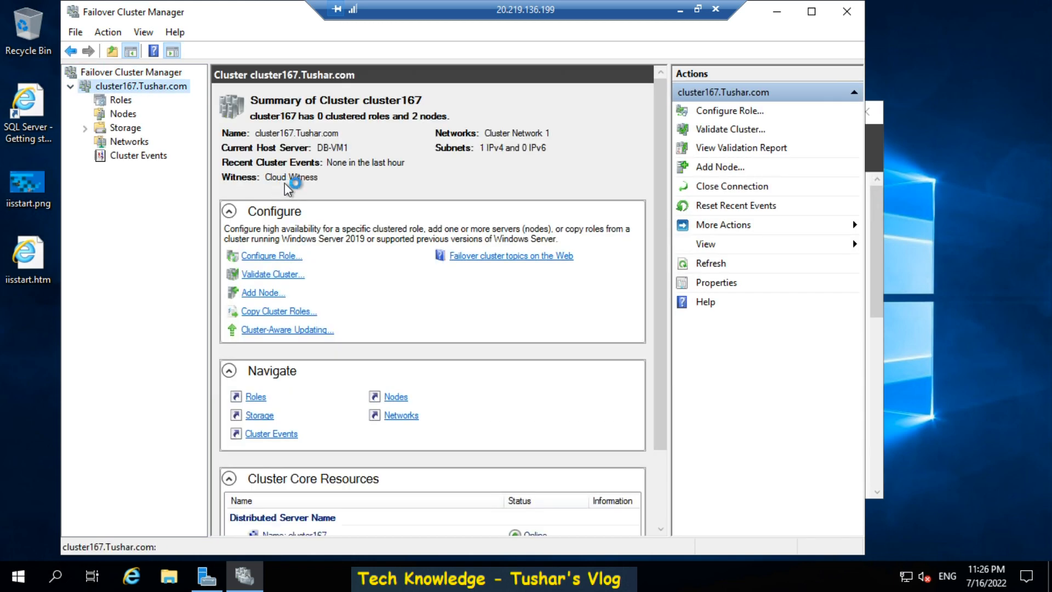
pyautogui.click(118, 114)
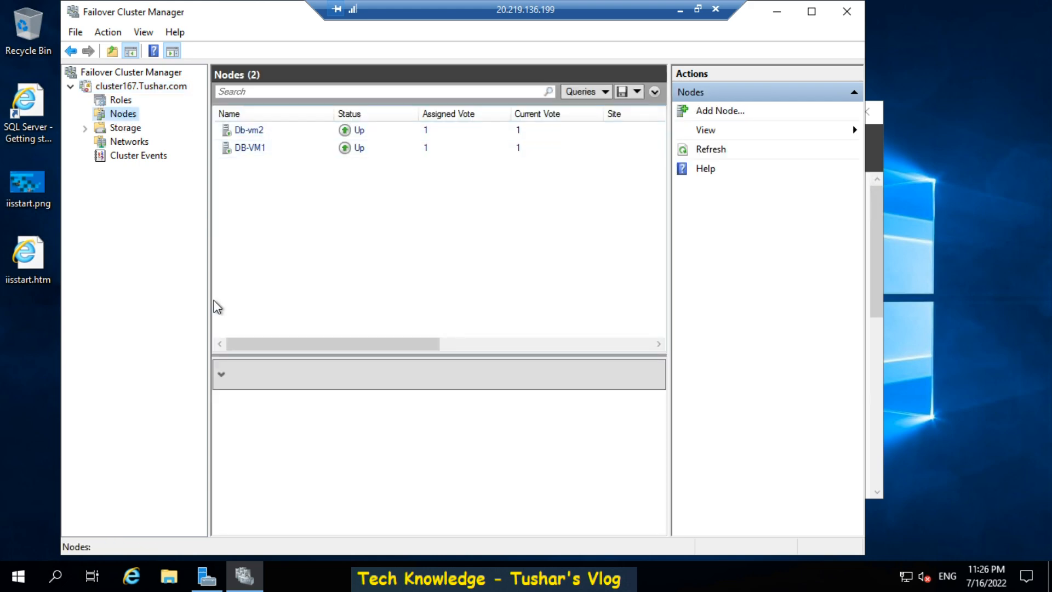
# Step: Search for "ssms" on DB-VM1 and launch Microsoft SQL Server Management Studio 18
pyautogui.click(18, 577)
pyautogui.write('ssms')
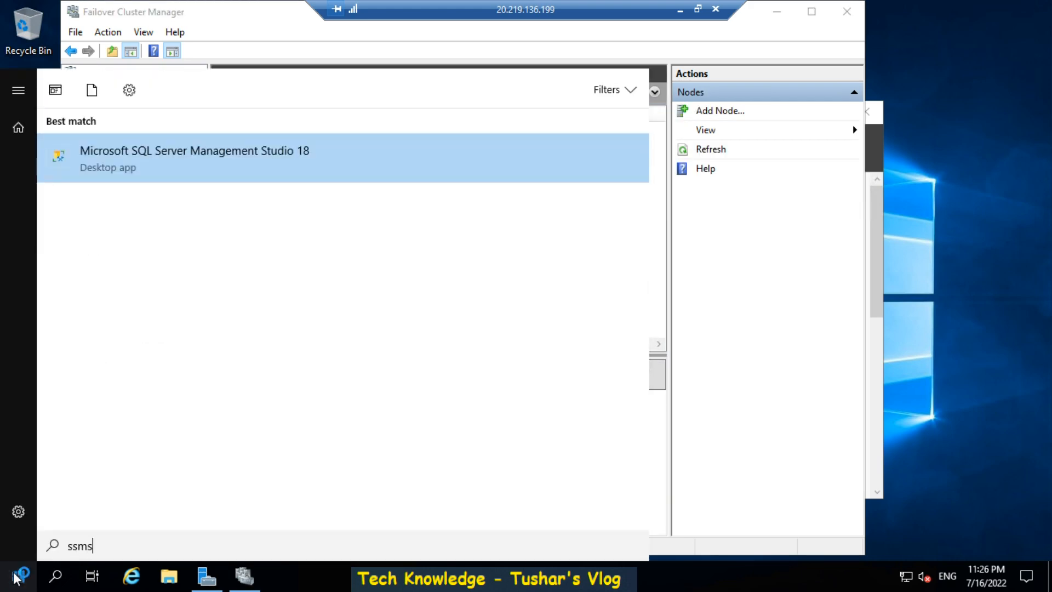
pyautogui.press('Return')
# Step: Open SQL Server 2019 Configuration Manager and check the Always On Availability Groups setting of SQL Server (MSSQLSERVER), closing its properties without changes
pyautogui.click(17, 575)
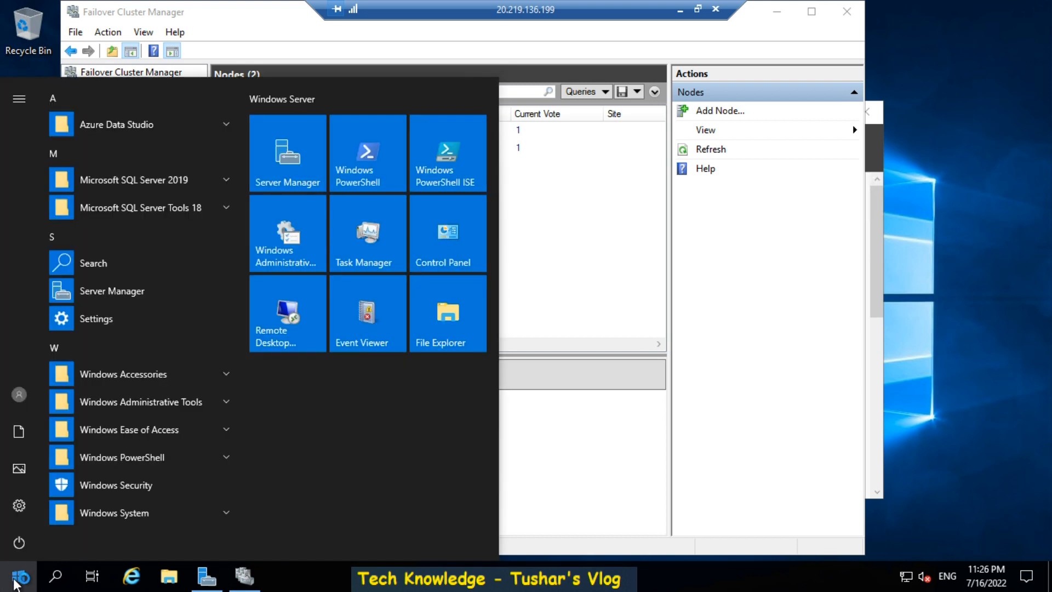
pyautogui.write('confi')
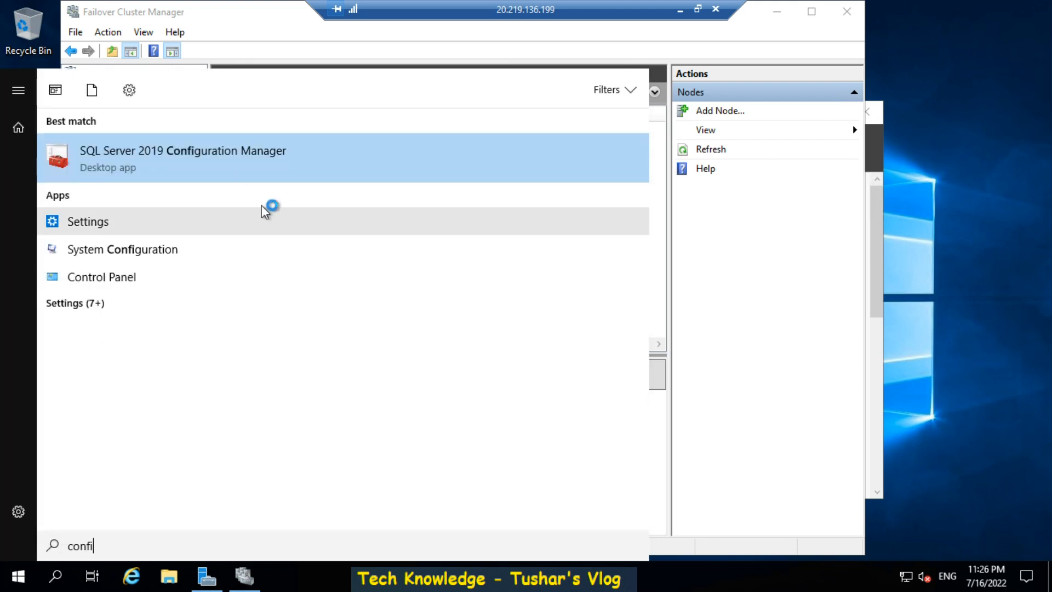
pyautogui.click(230, 155)
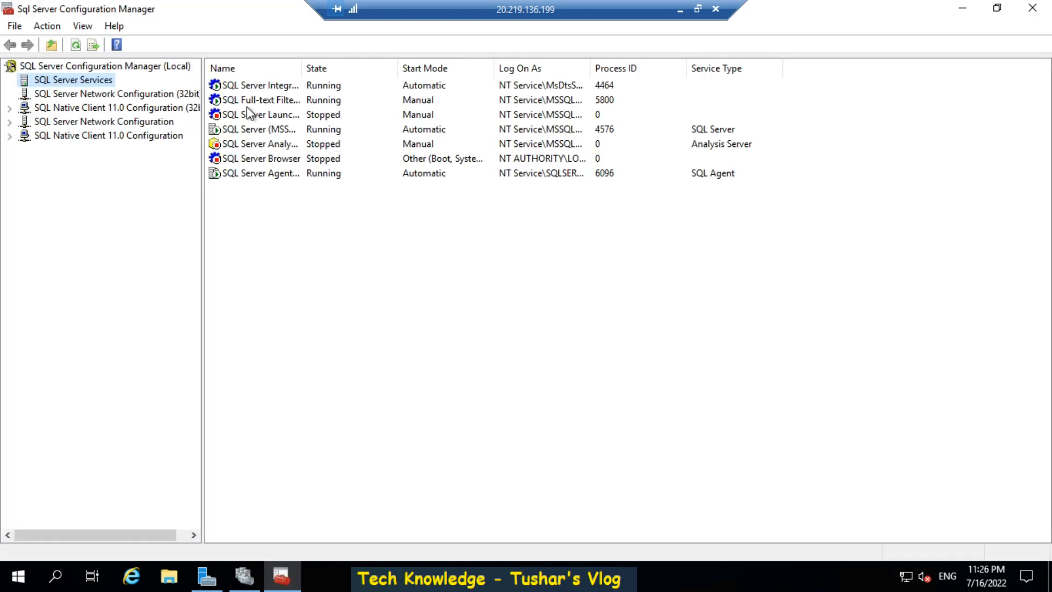
pyautogui.doubleClick(252, 132)
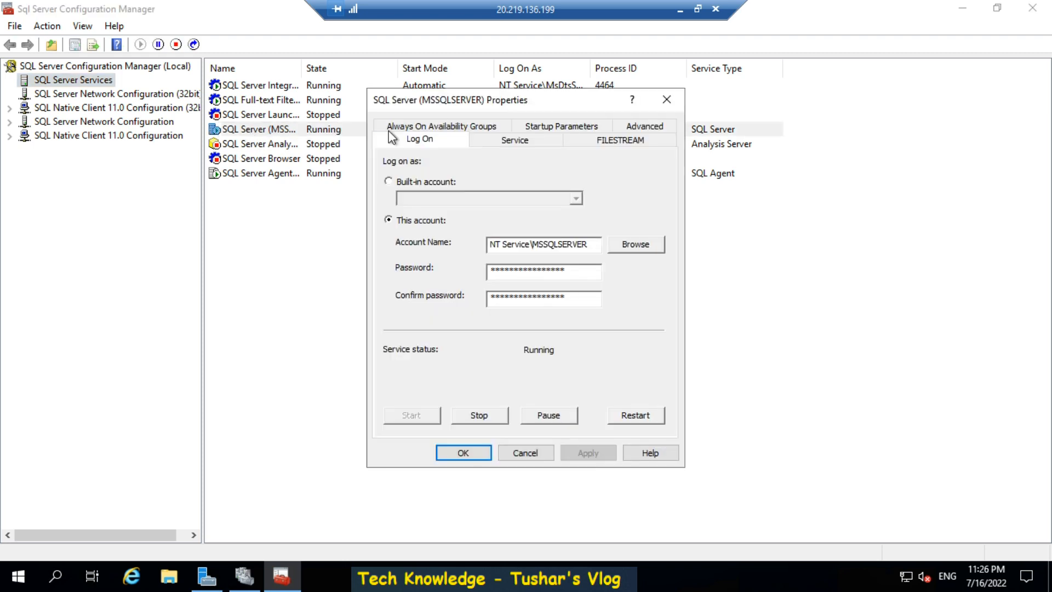
pyautogui.click(430, 127)
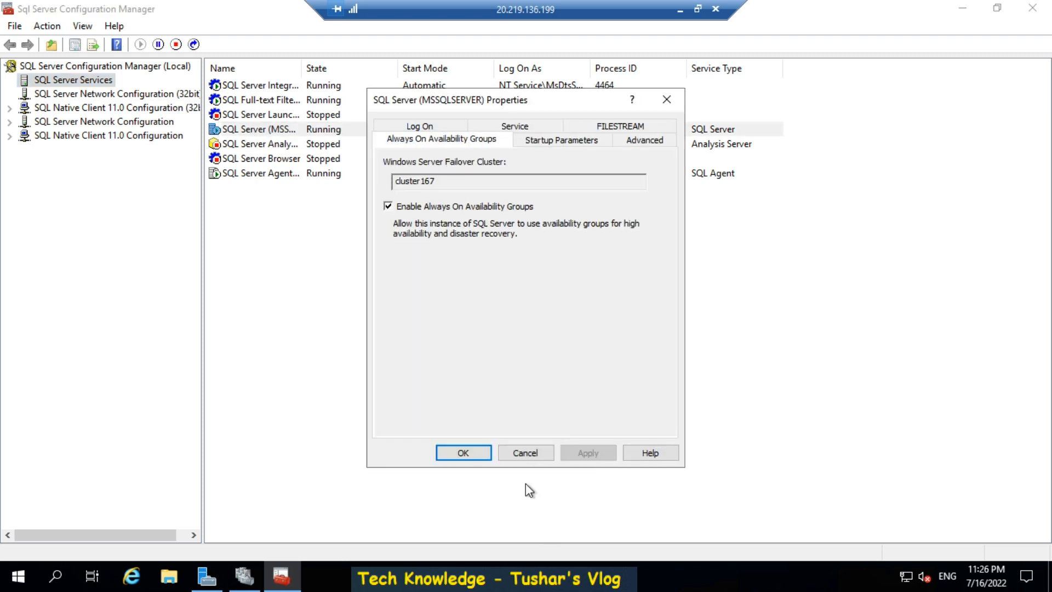
pyautogui.click(521, 454)
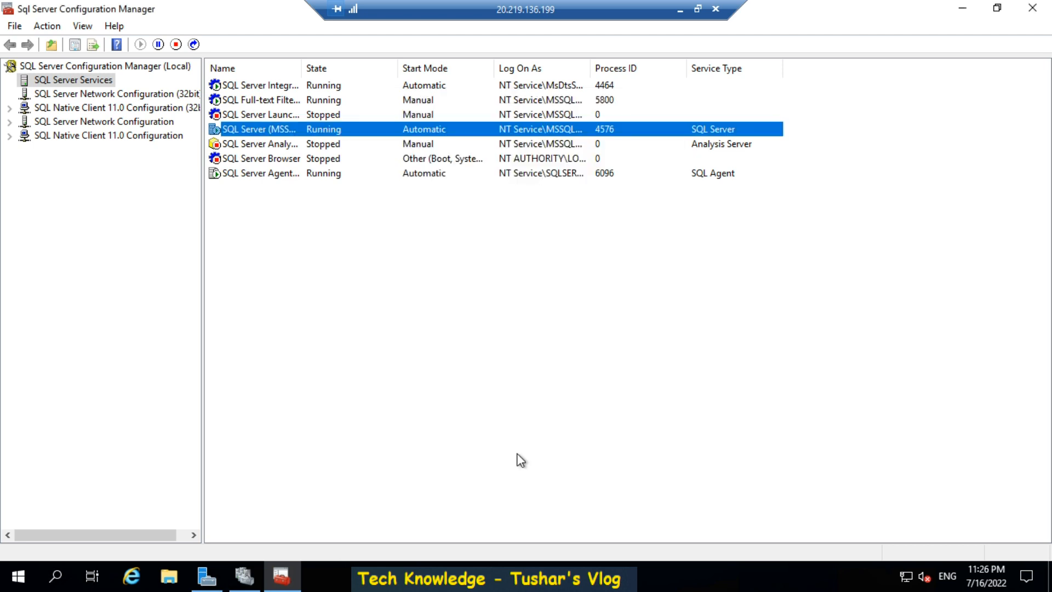
# Step: Put away Configuration Manager and Failover Cluster Manager on DB-VM1, and search for "ssms" to launch SQL Server Management Studio
pyautogui.click(1033, 12)
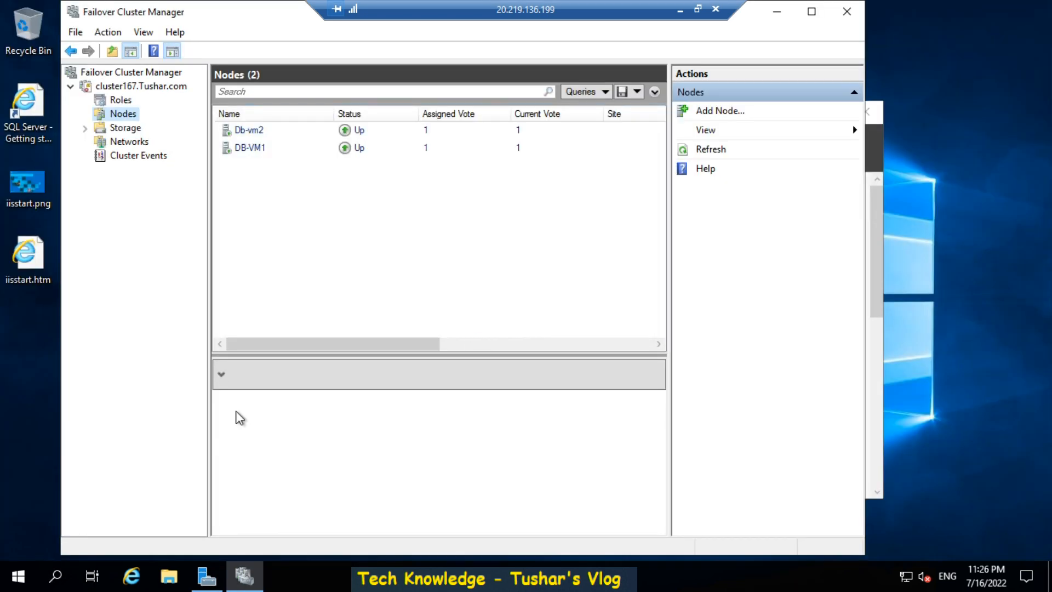
pyautogui.click(775, 12)
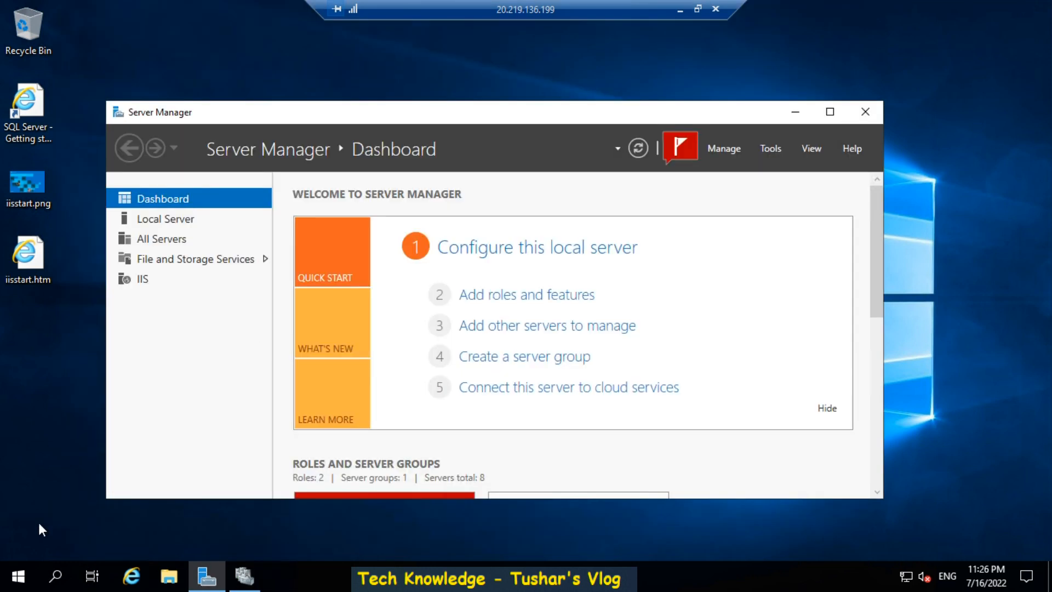
pyautogui.click(18, 578)
pyautogui.write('ssms')
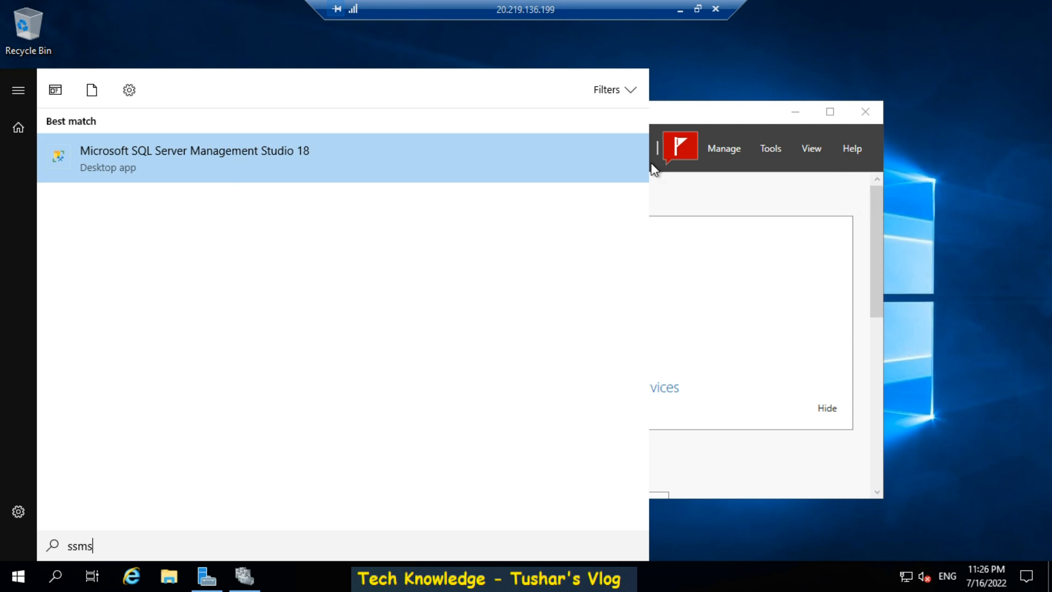
pyautogui.click(723, 118)
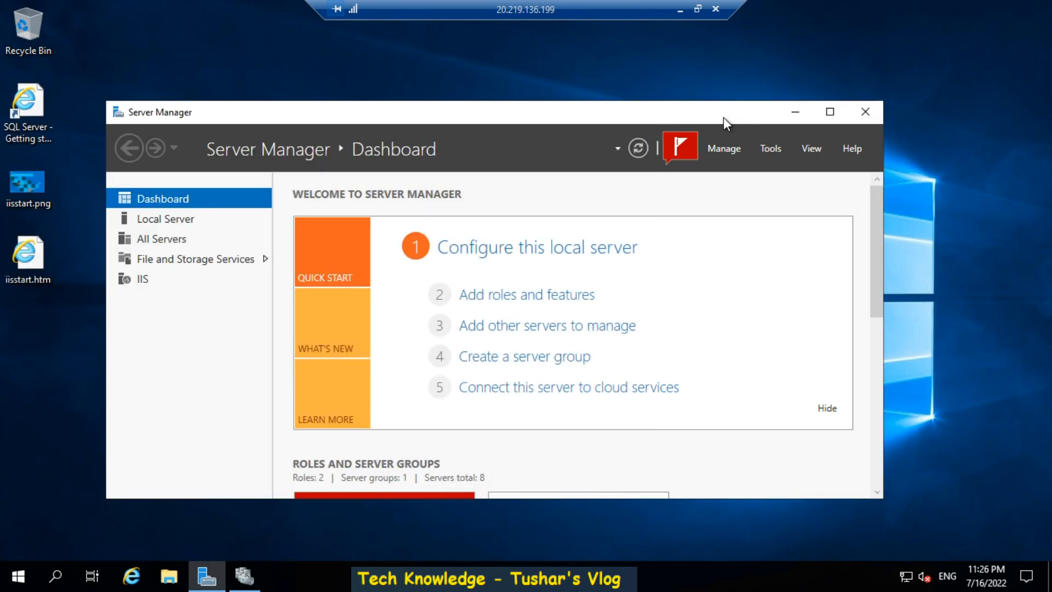
# Step: Leave the DB-VM1 remote session and copy Db-vm2's IP address 20.219.139.201 from the Notepad notes
pyautogui.click(682, 11)
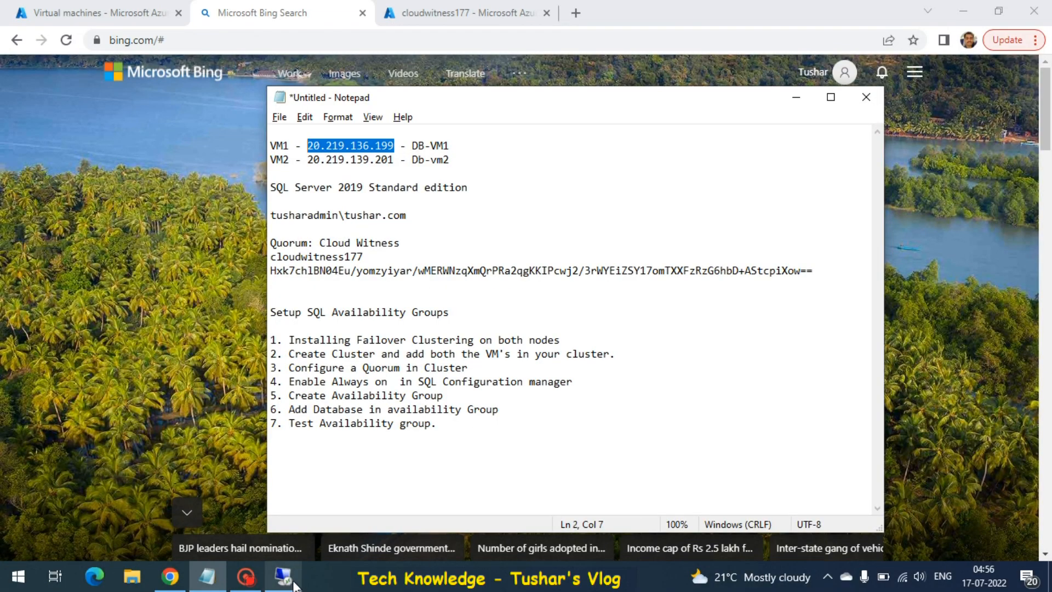
pyautogui.click(294, 584)
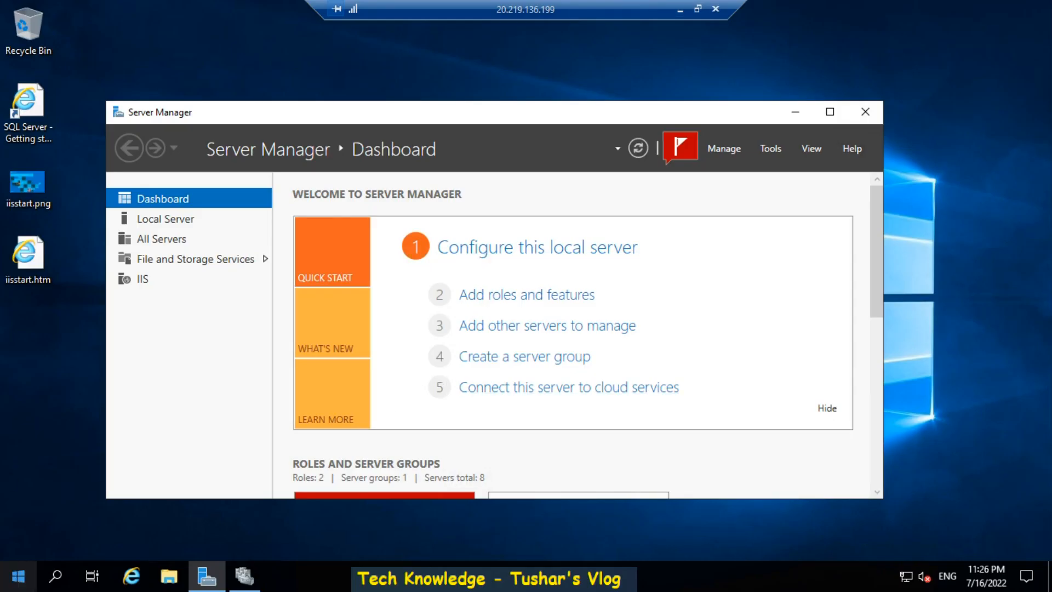
pyautogui.click(679, 10)
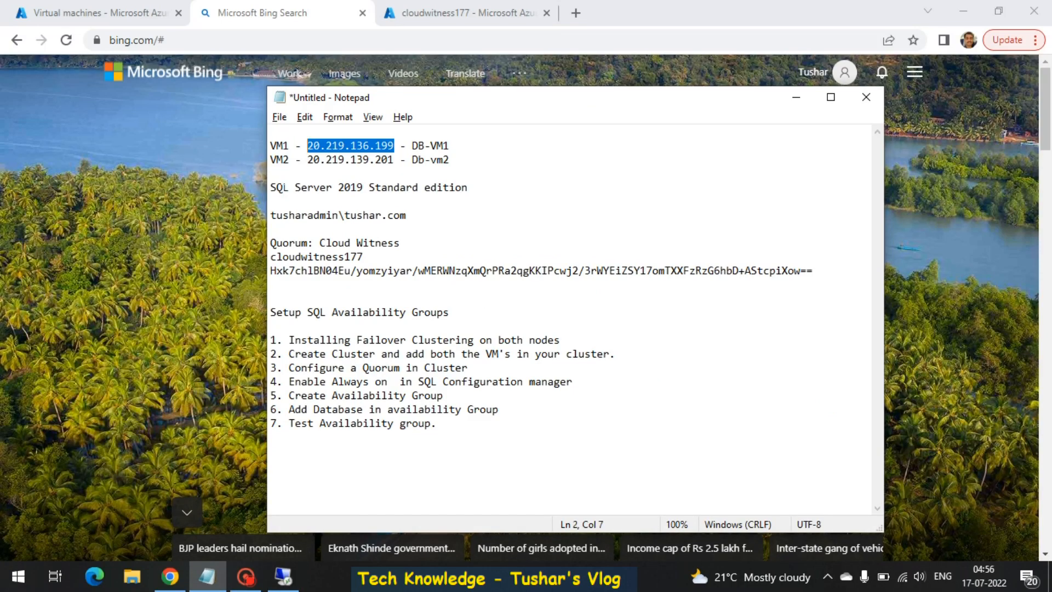
pyautogui.click(394, 160)
pyautogui.hotkey('ctrl', 'shift', 'Left')
pyautogui.hotkey('ctrl', 'c')
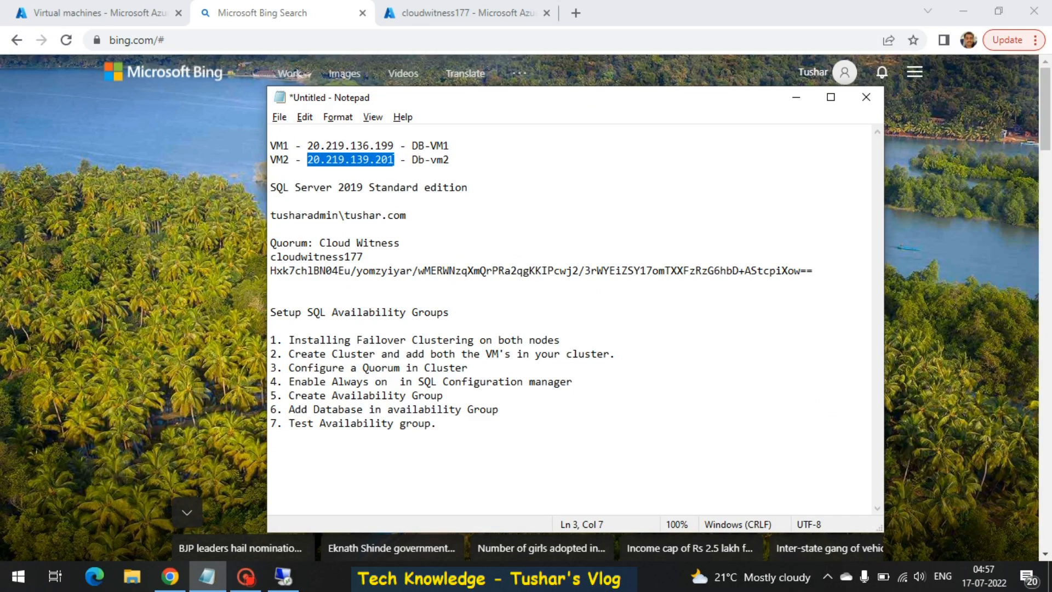
# Step: Open Remote Desktop Connection and start a connection to 20.219.139.201
pyautogui.press('super+r')
pyautogui.press('Return')
pyautogui.hotkey('ctrl', 'v')
pyautogui.press('Return')
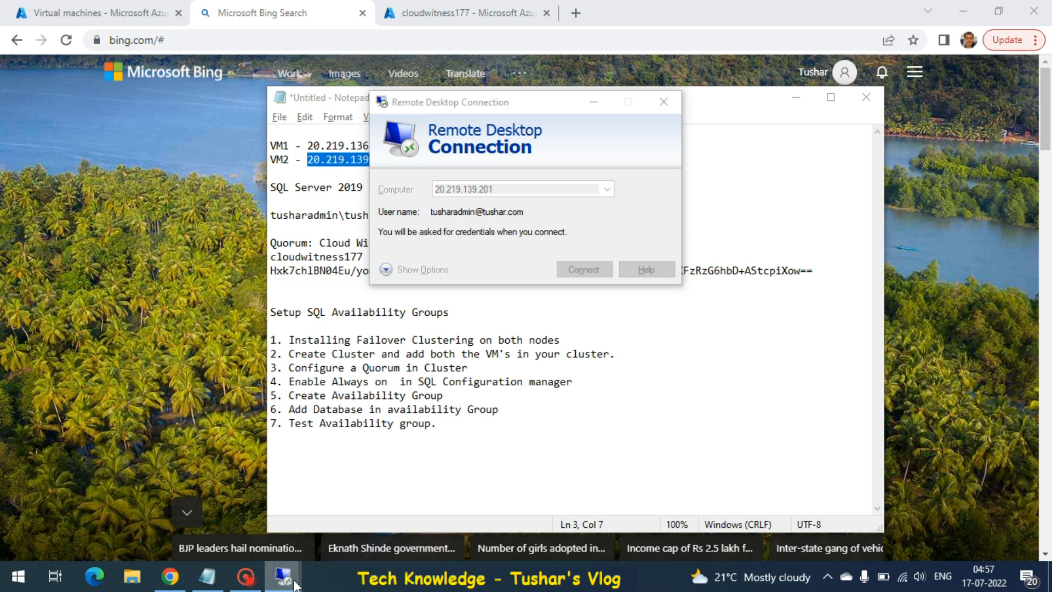
# Step: Enter the account password for the Db-vm2 connection and sign in to its remote session
pyautogui.moveTo(293, 584)
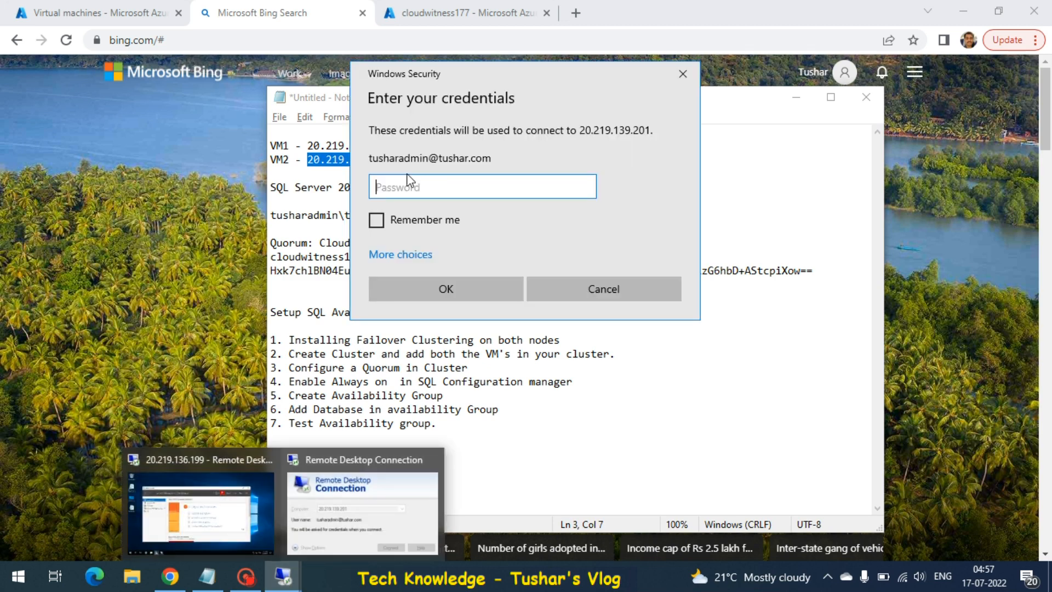
pyautogui.write('••••••••••')
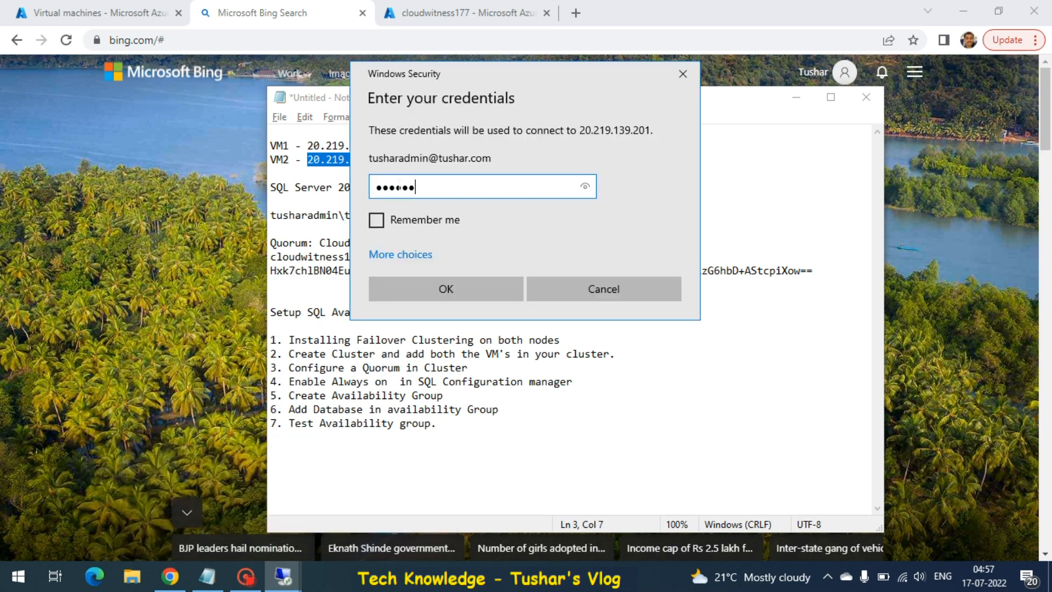
pyautogui.write('•••')
pyautogui.press('Return')
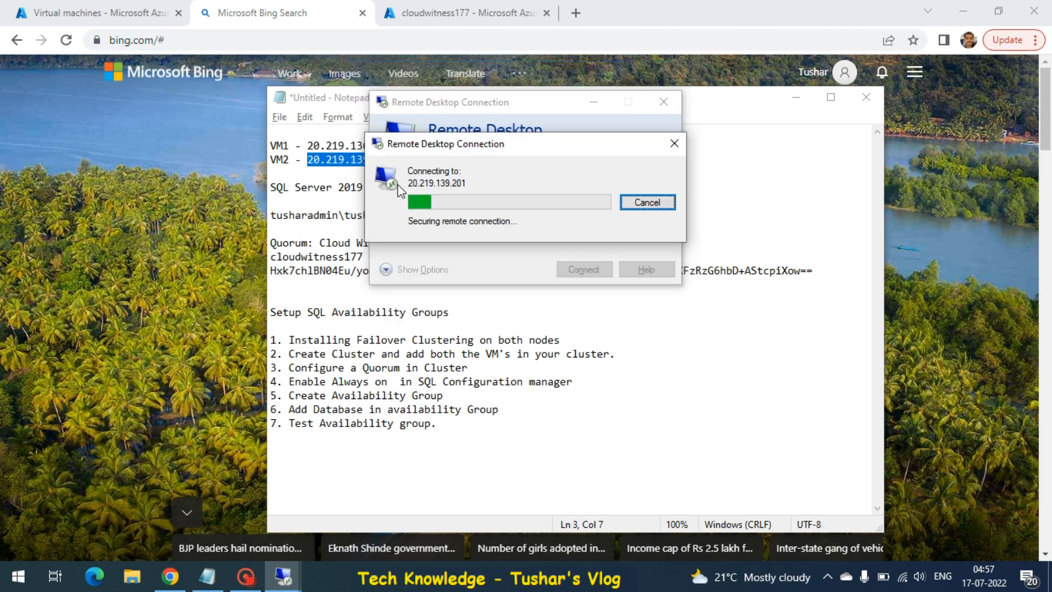
pyautogui.press('Return')
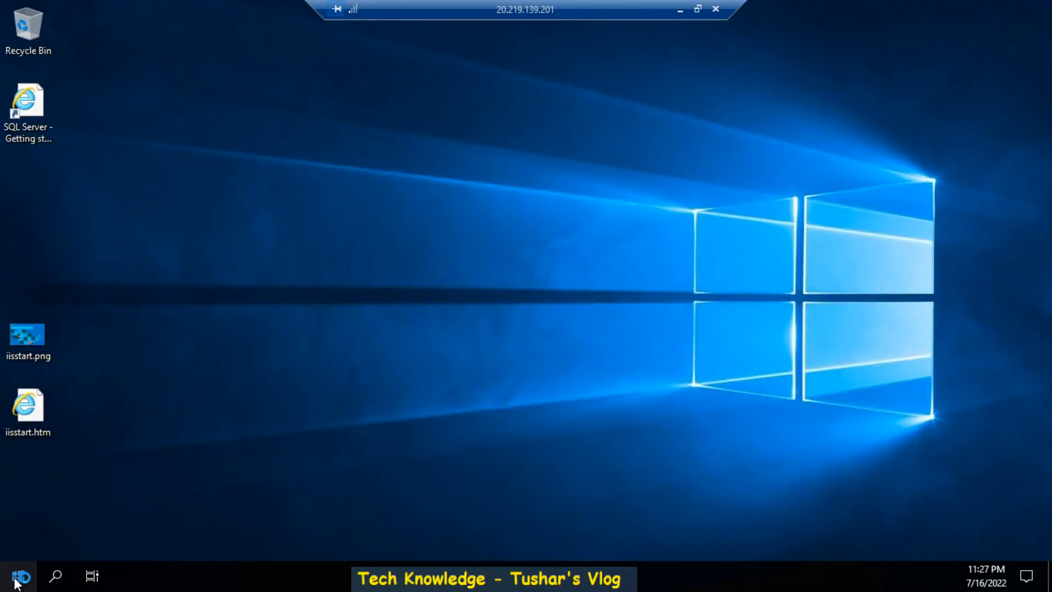
# Step: Search for "ssms" on Db-vm2 and launch Microsoft SQL Server Management Studio 18
pyautogui.click(17, 583)
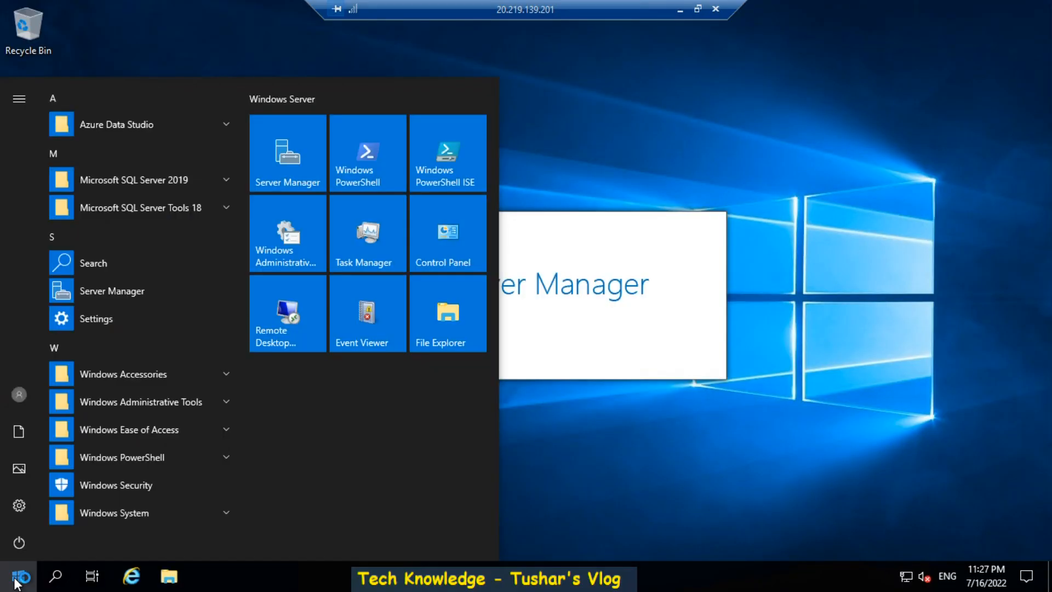
pyautogui.write('ssms')
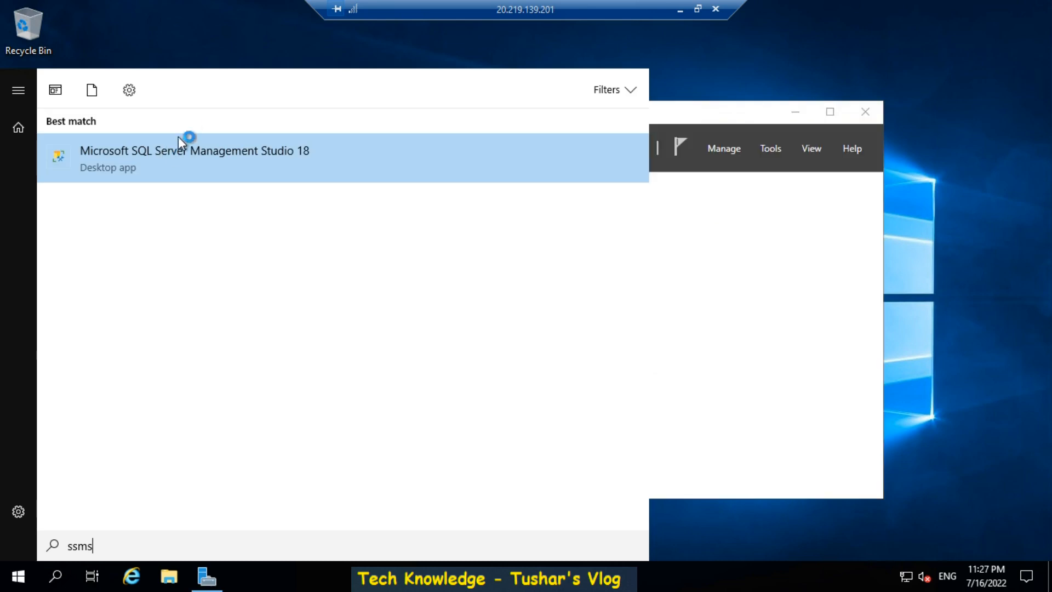
pyautogui.click(163, 161)
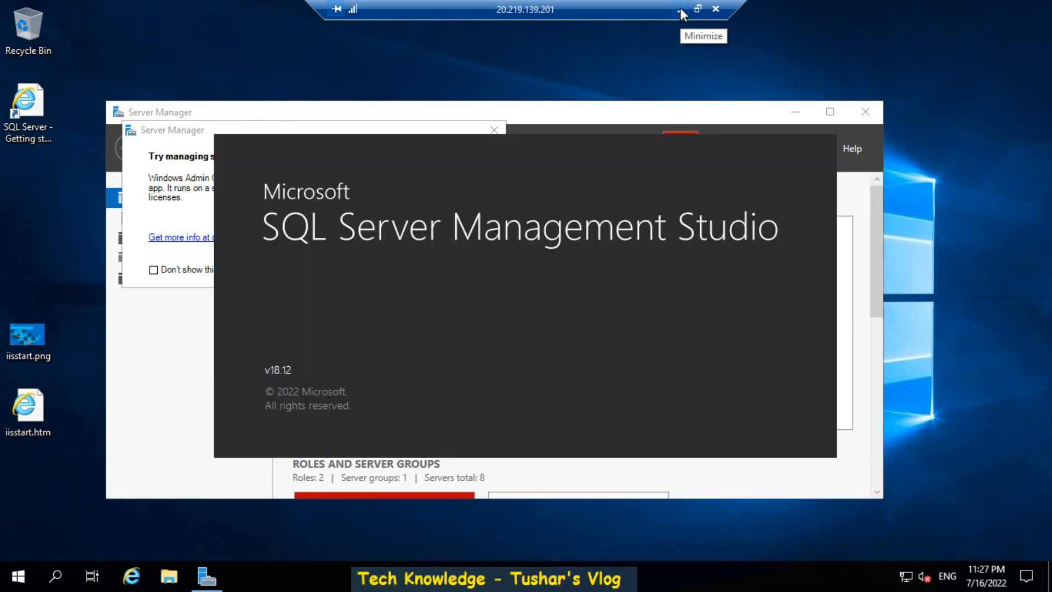
# Step: Return to the DB-VM1 session, decline recovering SSMS files, and connect to the DB-VM1 Database Engine with Windows Authentication
pyautogui.click(680, 10)
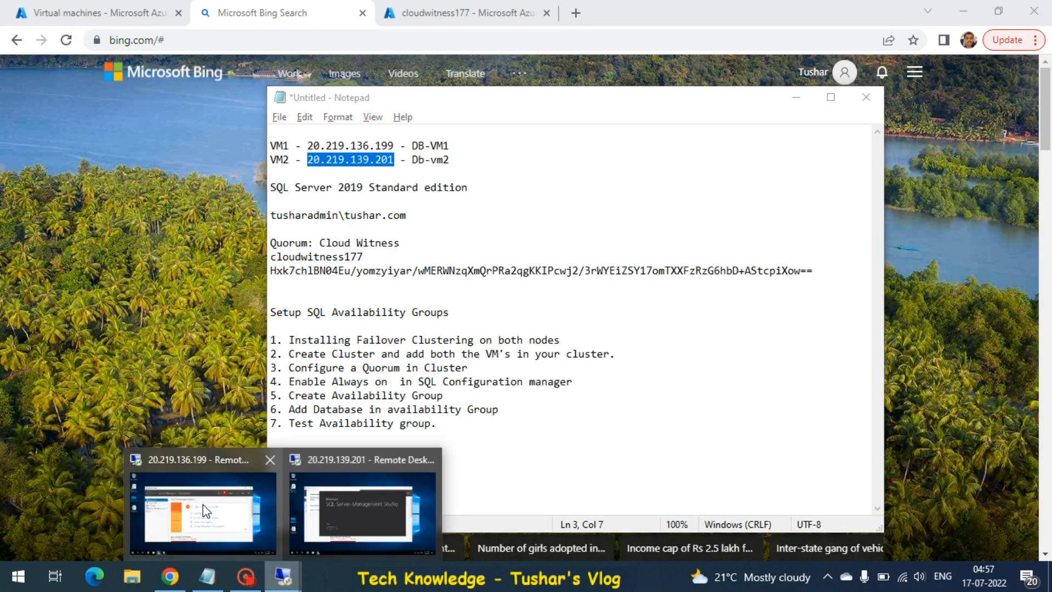
pyautogui.click(202, 504)
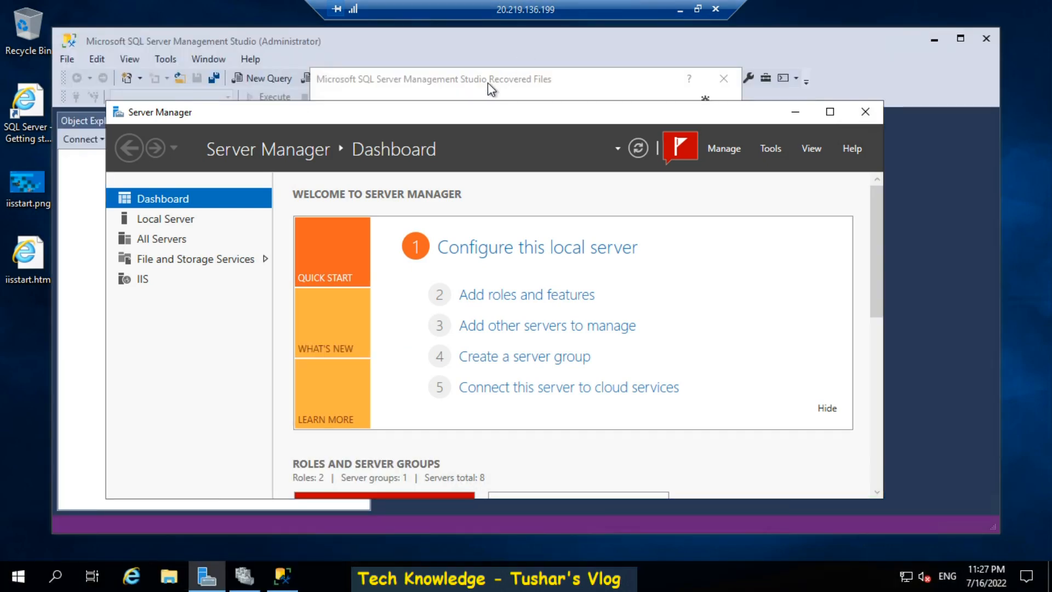
pyautogui.click(488, 83)
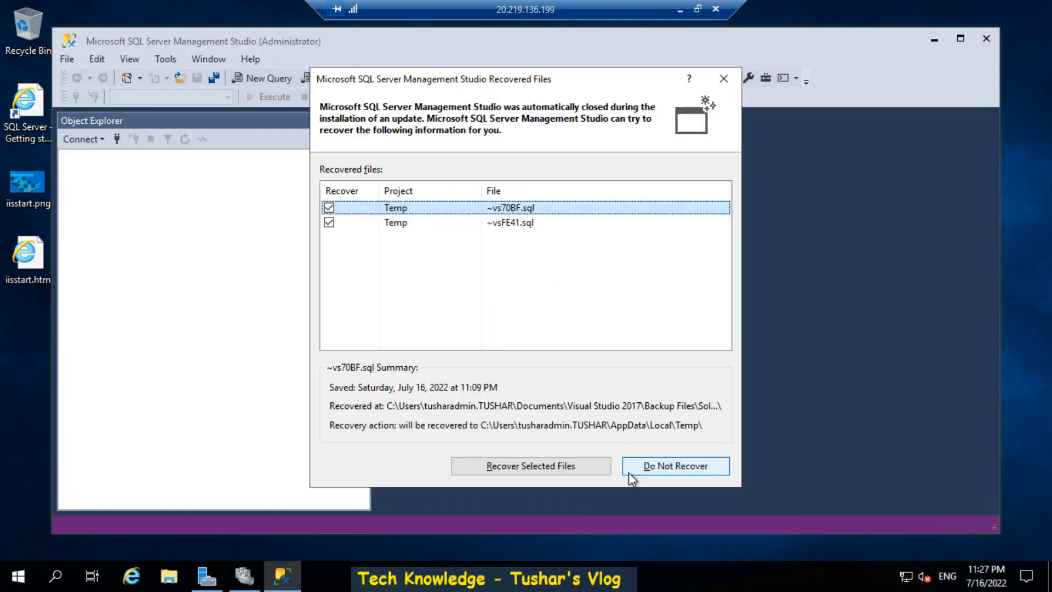
pyautogui.click(653, 475)
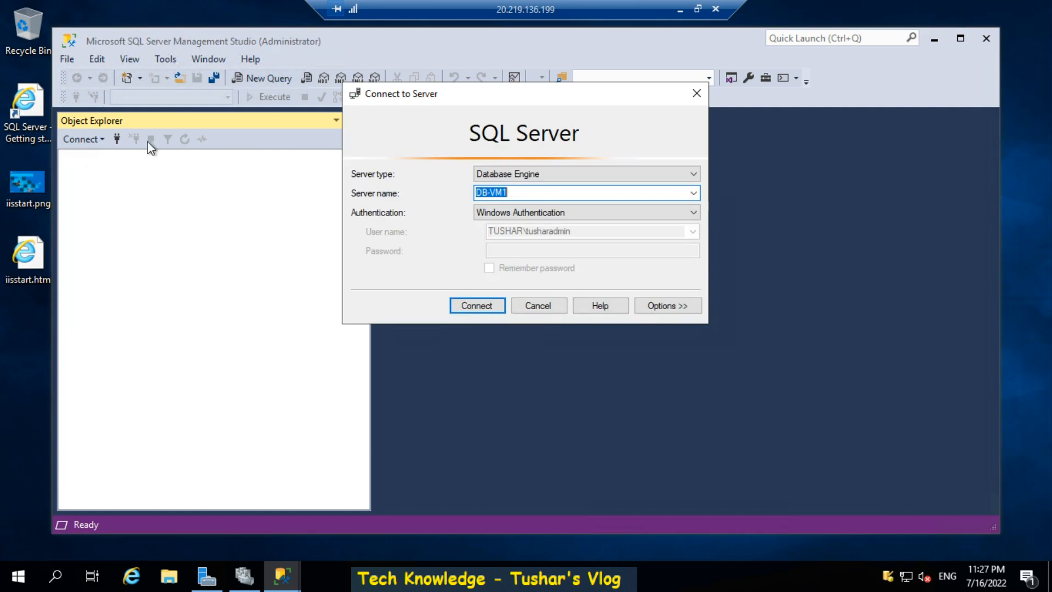
pyautogui.click(467, 310)
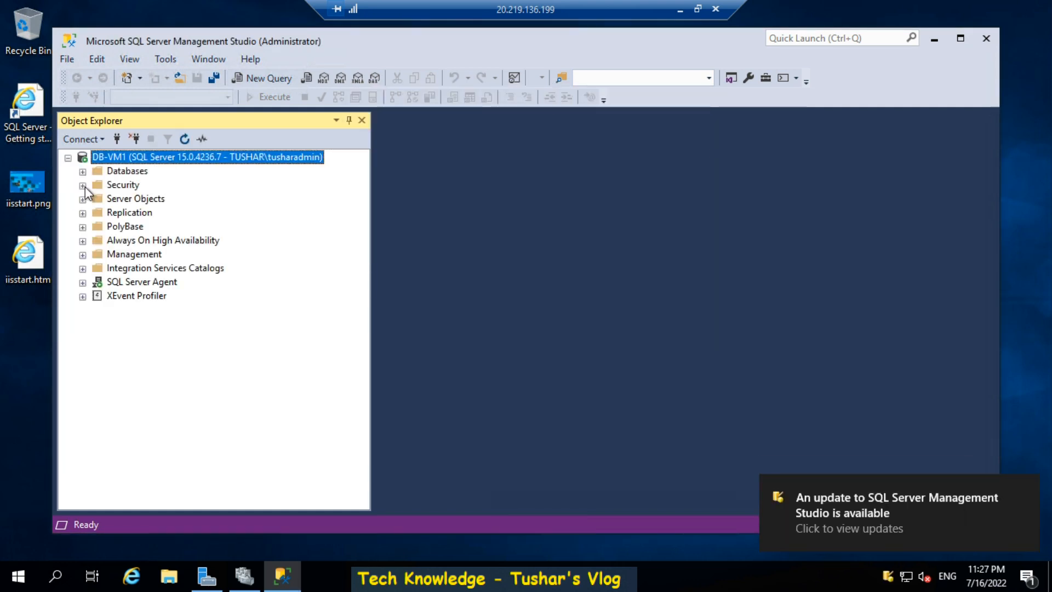
# Step: Open a new query for the TKTestDB database and expand the database's tables in Object Explorer
pyautogui.click(82, 171)
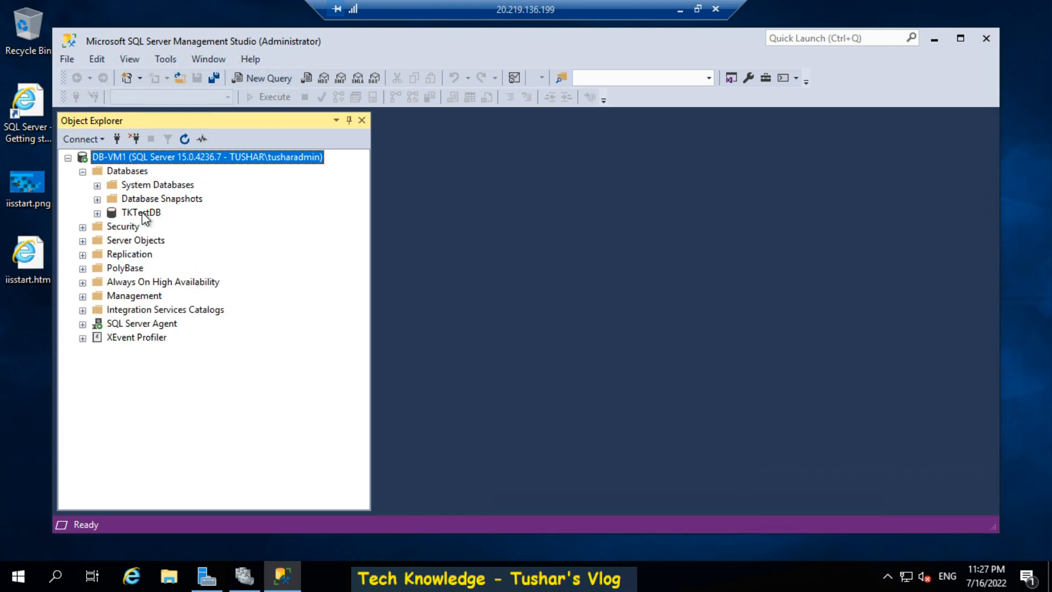
pyautogui.click(143, 214)
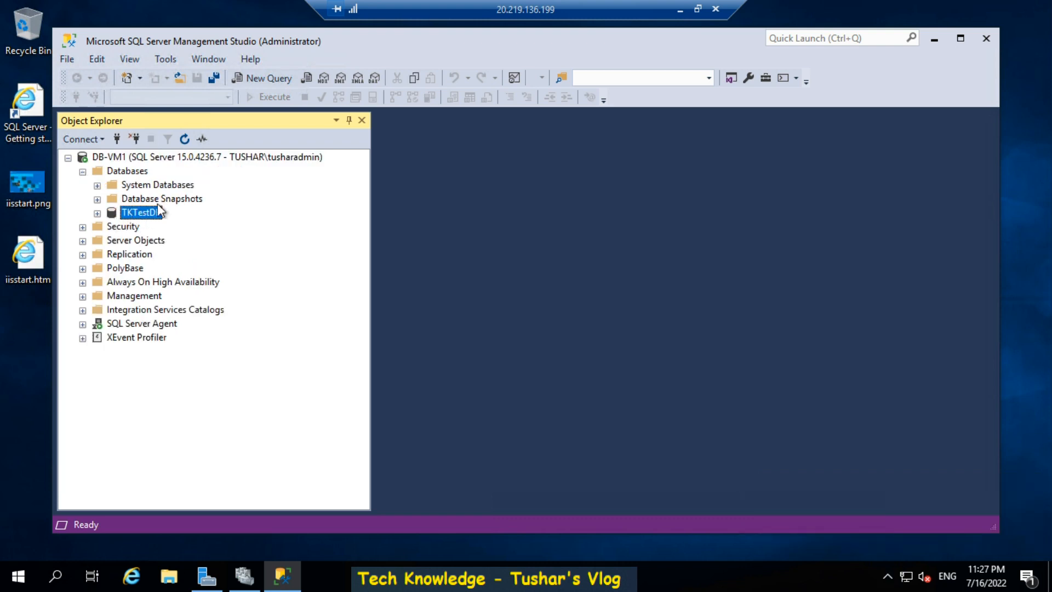
pyautogui.click(268, 80)
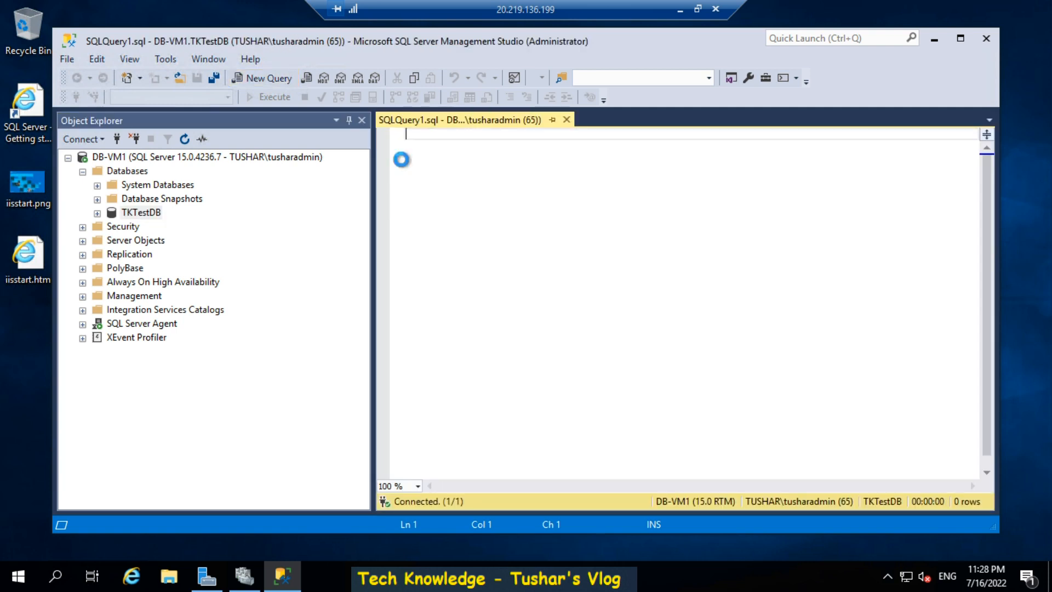
pyautogui.doubleClick(114, 214)
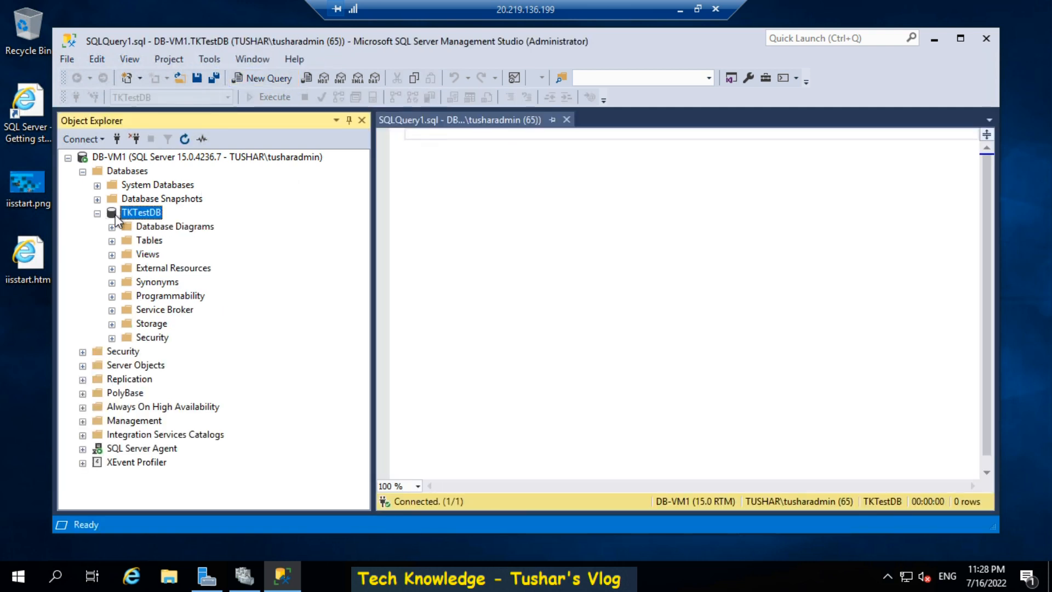
pyautogui.click(113, 241)
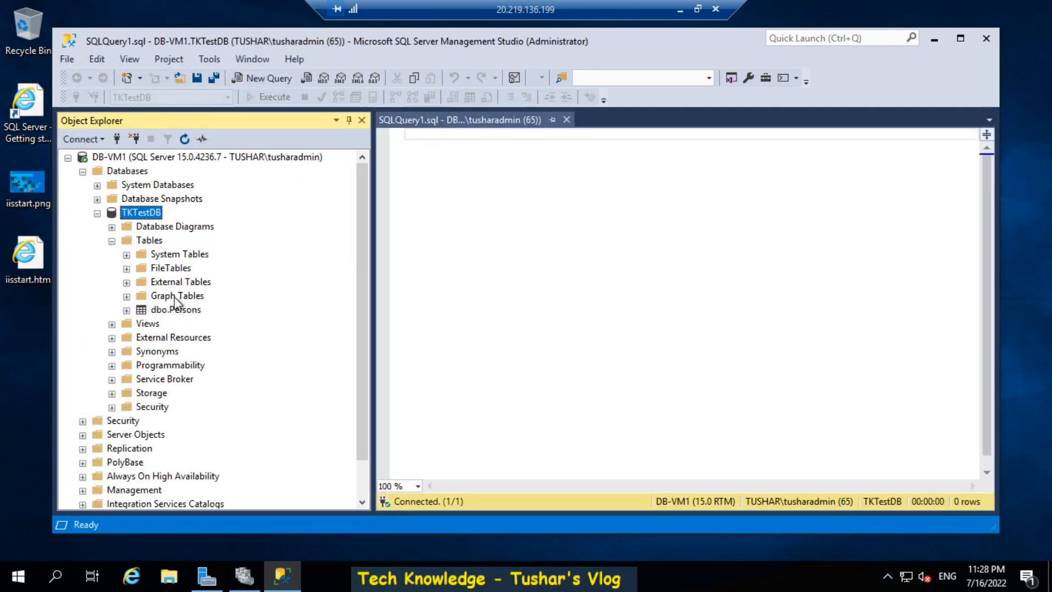
# Step: Write and execute the query "select * from persons" against TKTestDB
pyautogui.click(444, 147)
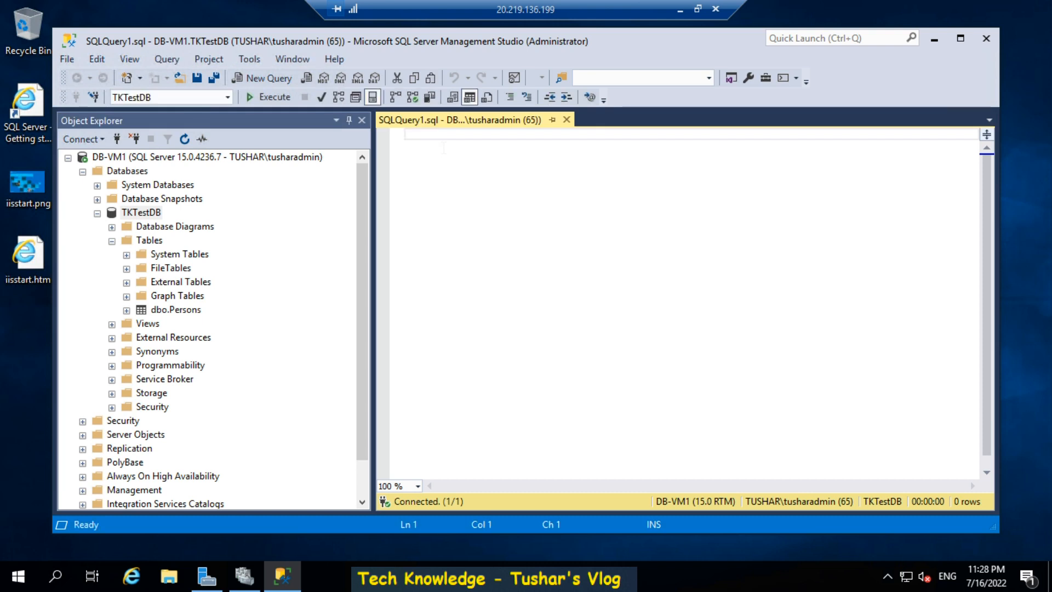
pyautogui.write('elc')
pyautogui.press('BackSpace')
pyautogui.press('BackSpace')
pyautogui.press('BackSpace')
pyautogui.write('select')
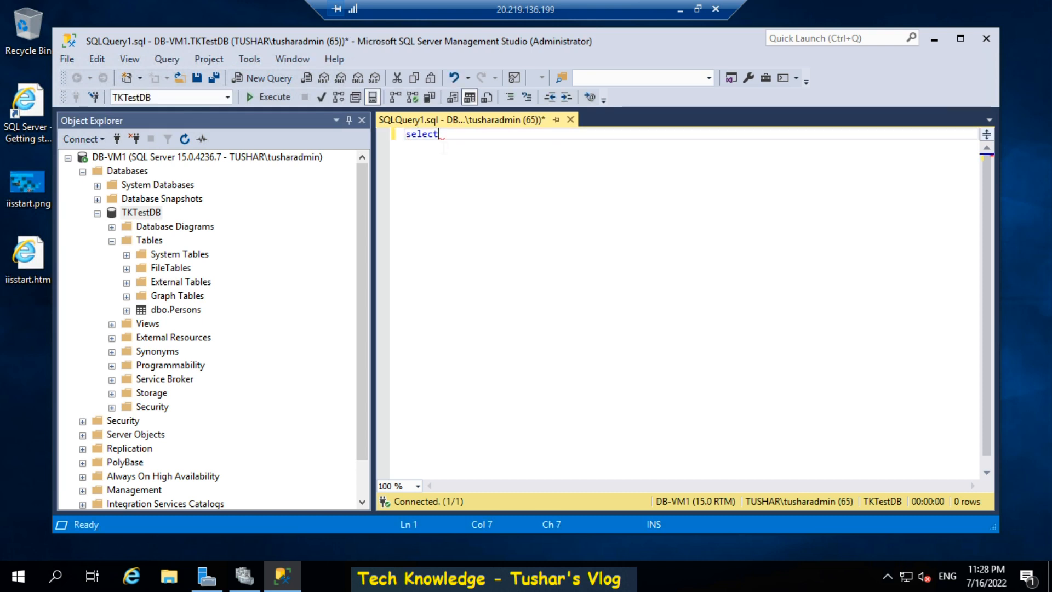
pyautogui.write(' * f')
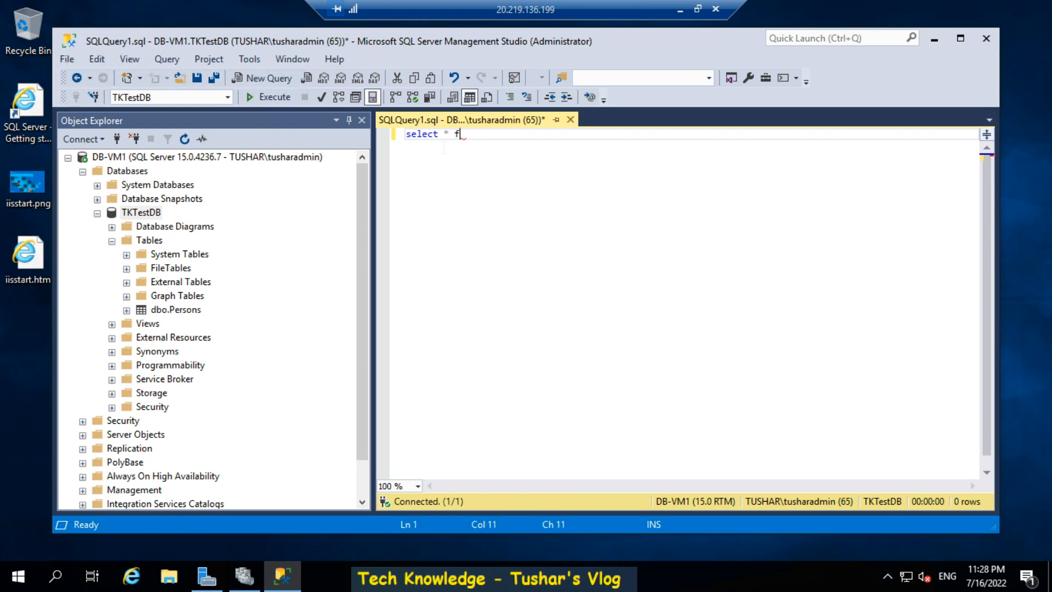
pyautogui.write('rom persons')
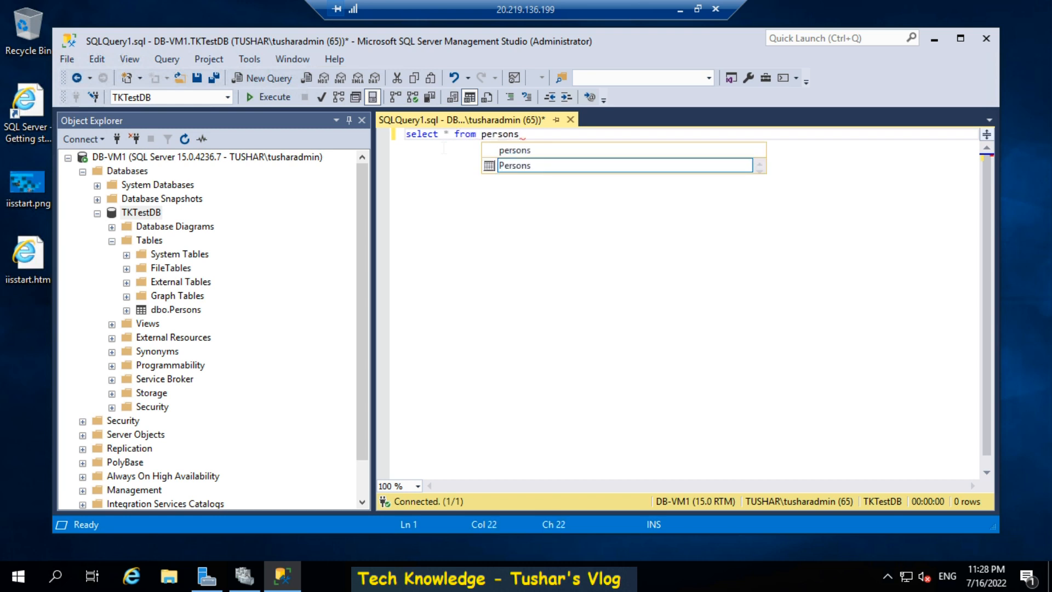
pyautogui.press('Escape')
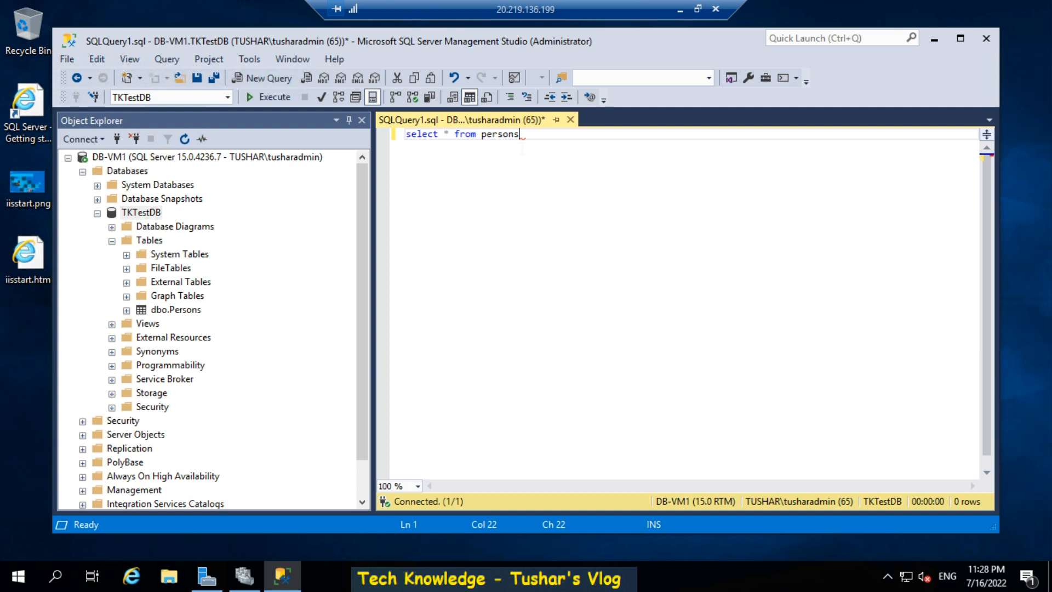
pyautogui.press('F5')
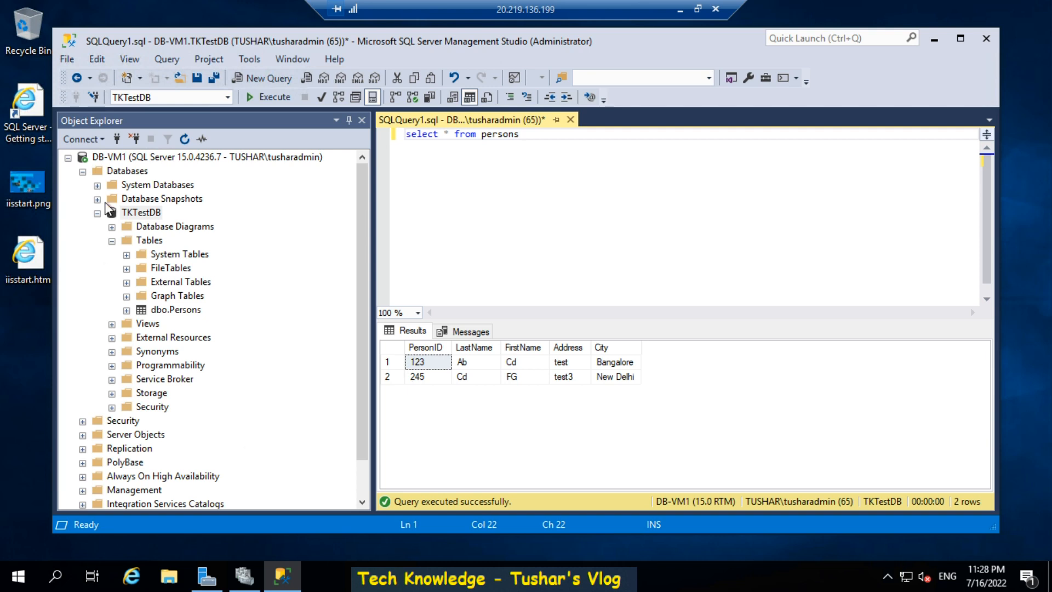
# Step: Collapse TKTestDB, expand Always On High Availability on DB-VM1, and start the New Availability Group Wizard
pyautogui.click(97, 213)
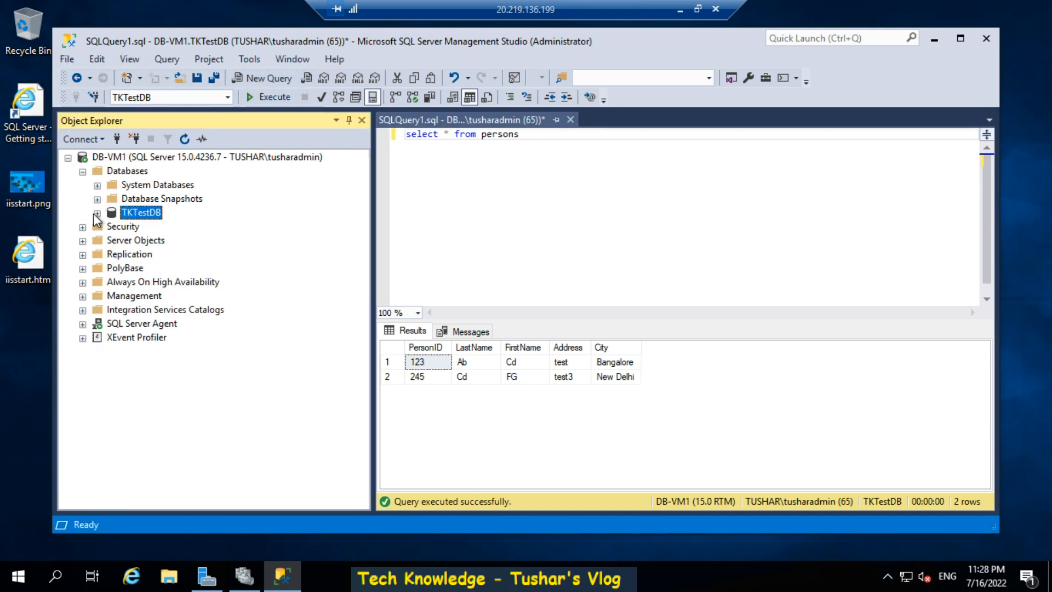
pyautogui.click(83, 282)
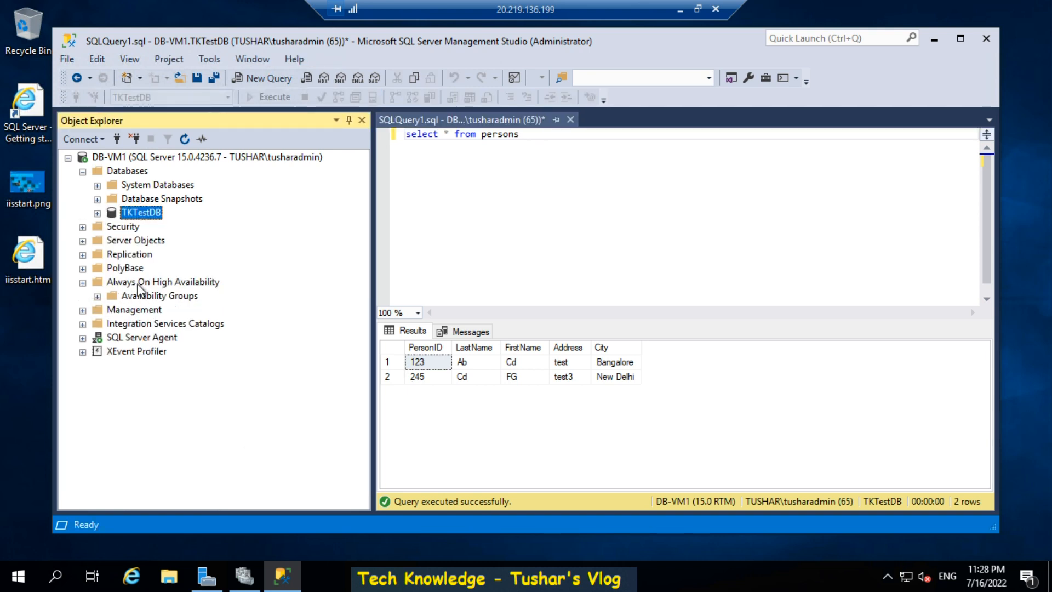
pyautogui.click(97, 297)
pyautogui.rightClick(147, 284)
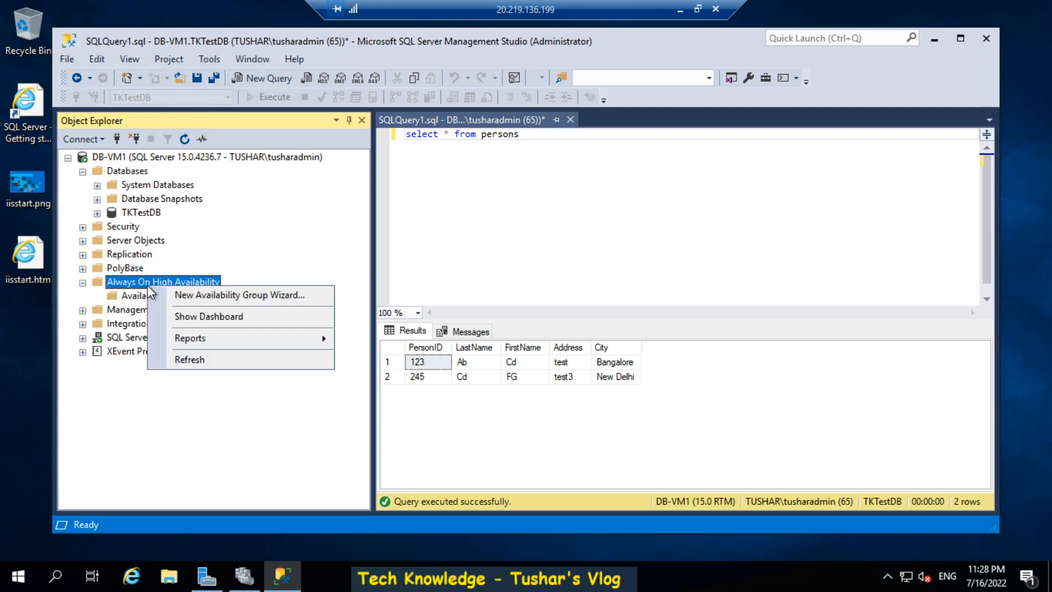
pyautogui.click(190, 294)
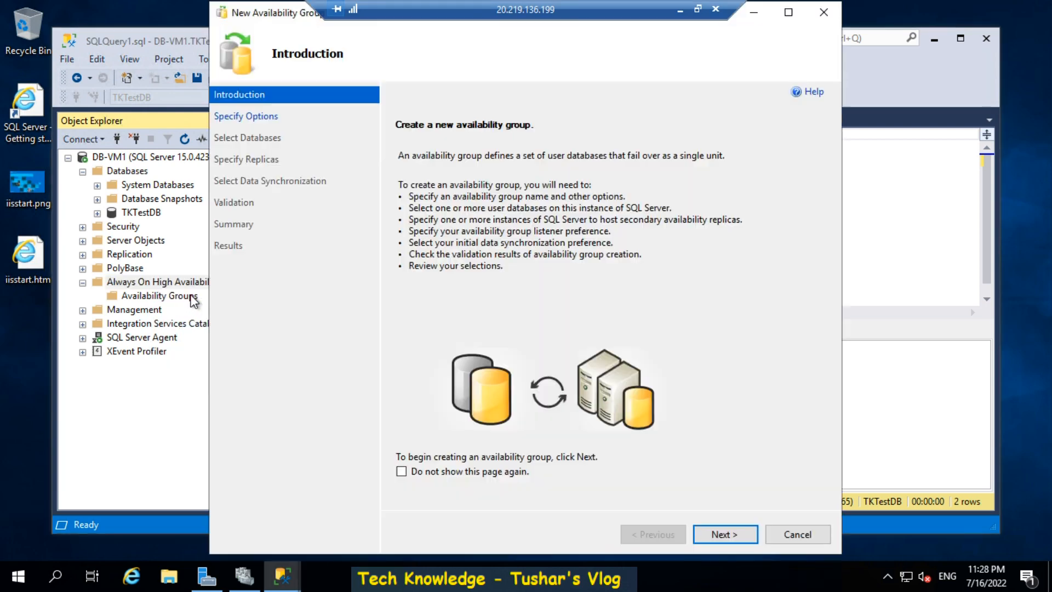
# Step: Name the availability group AG167 with the Windows Server Failover Cluster type and include the TKTestDB database
pyautogui.click(715, 527)
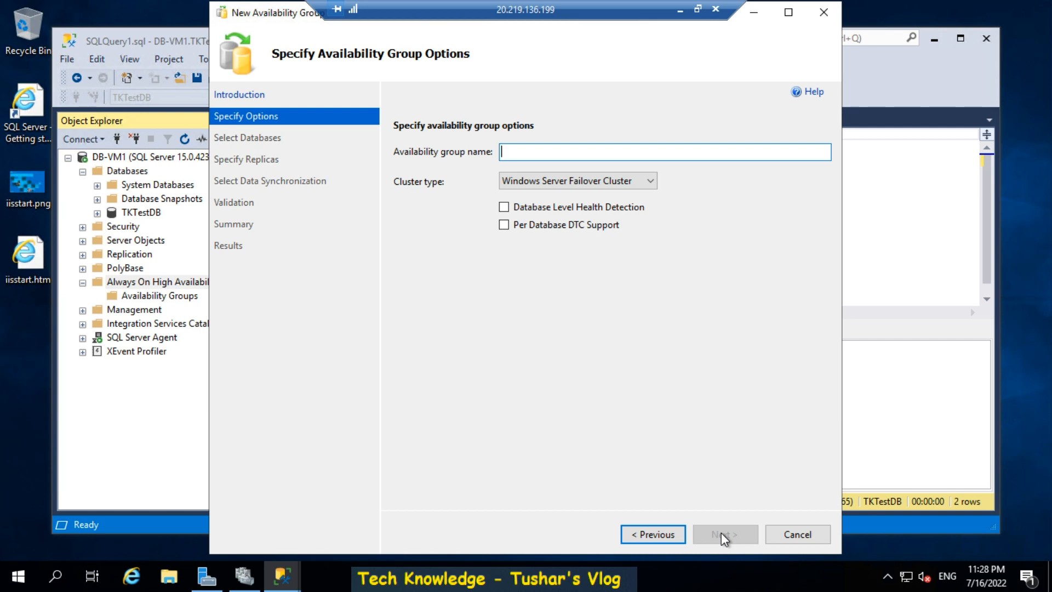
pyautogui.write('AG')
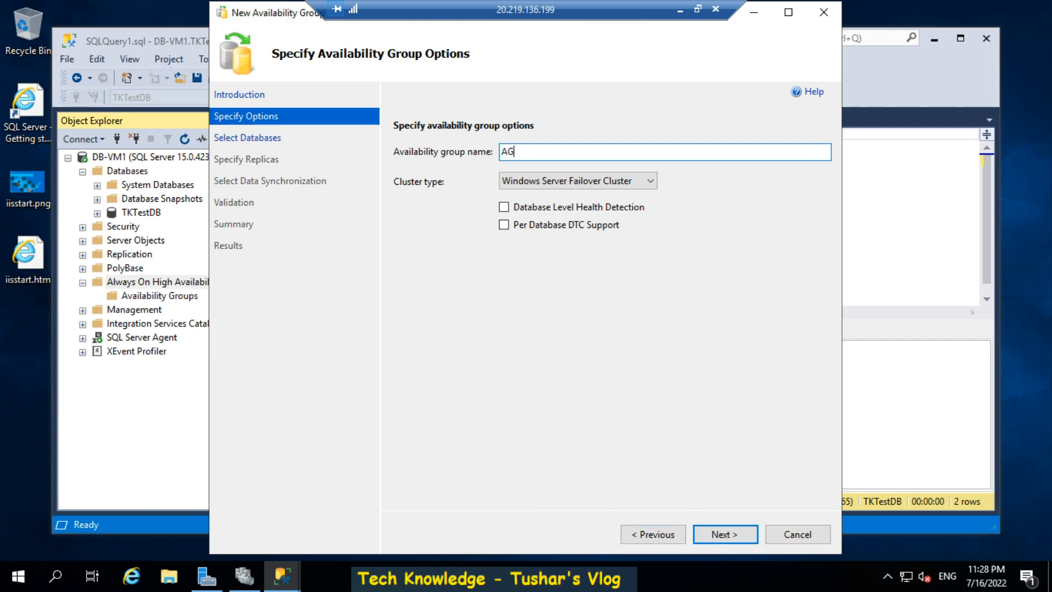
pyautogui.write('16')
pyautogui.write('7')
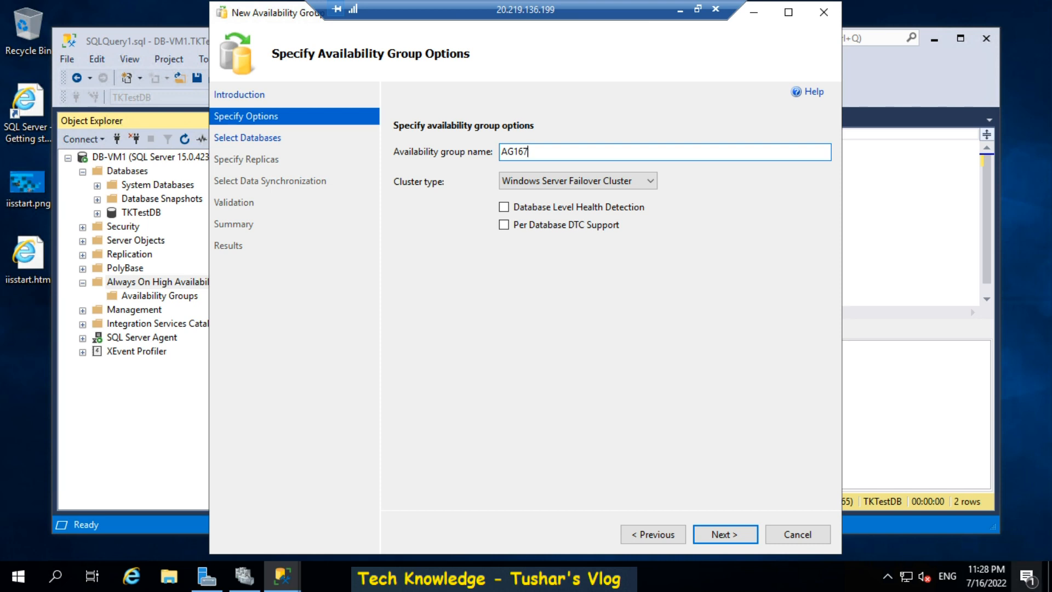
pyautogui.click(748, 535)
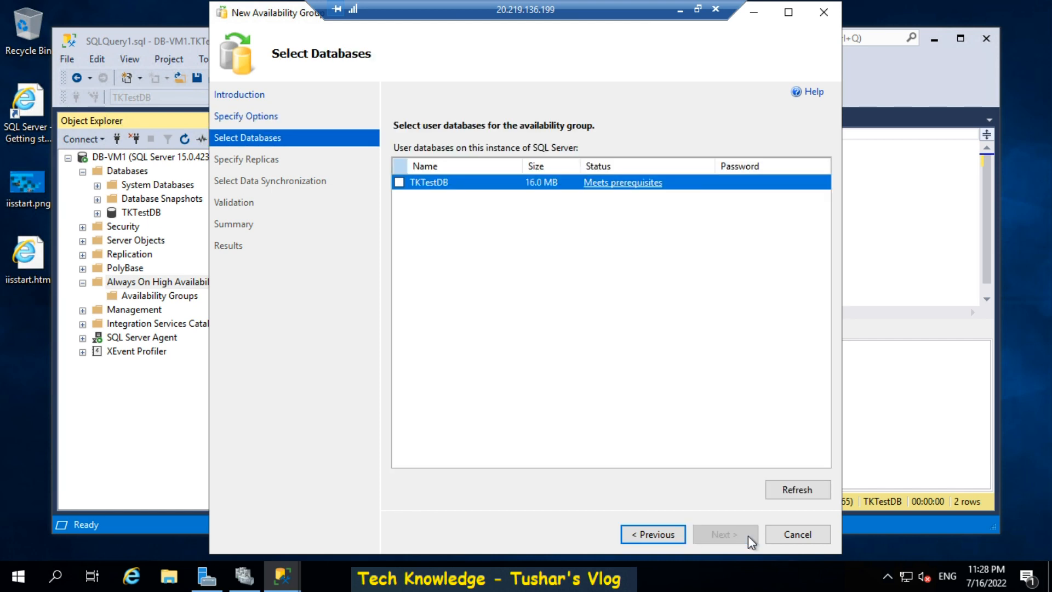
pyautogui.click(399, 183)
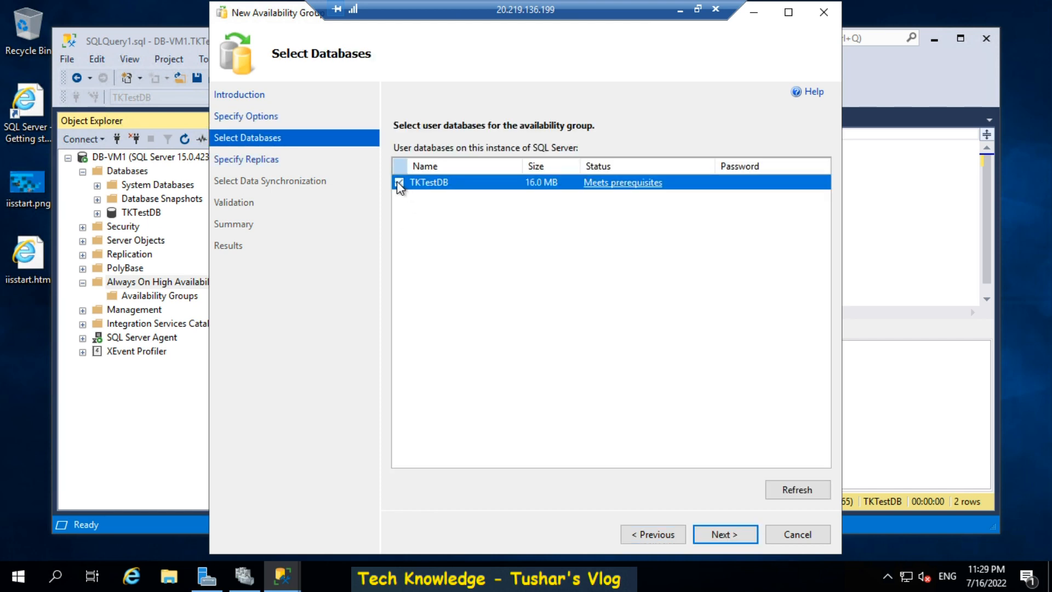
pyautogui.click(722, 535)
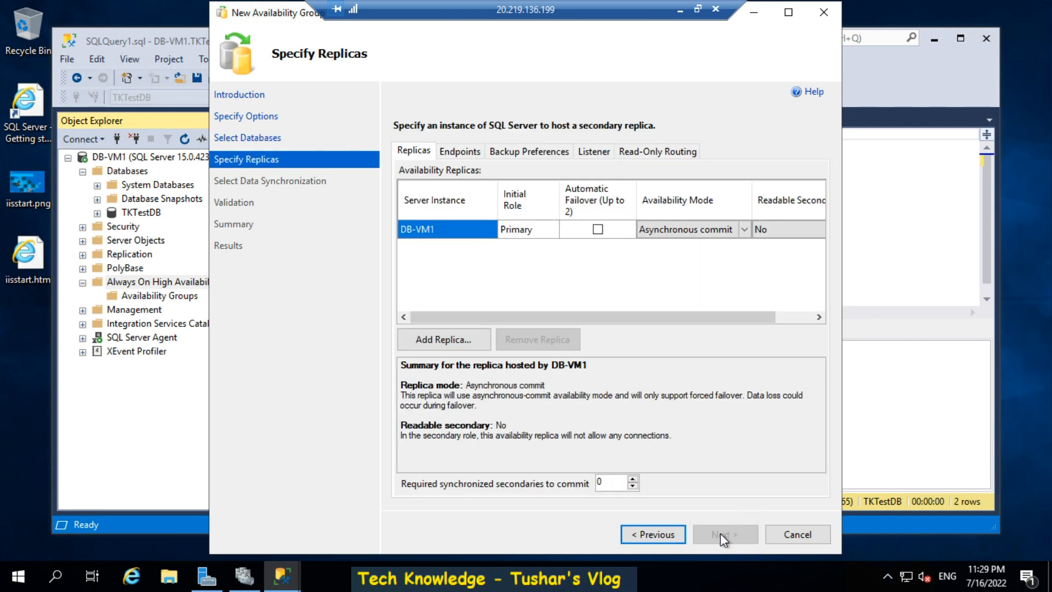
# Step: Enable automatic failover for DB-VM1, add DB-VM2 as a secondary replica using Windows Authentication, and enable its automatic failover too
pyautogui.click(598, 230)
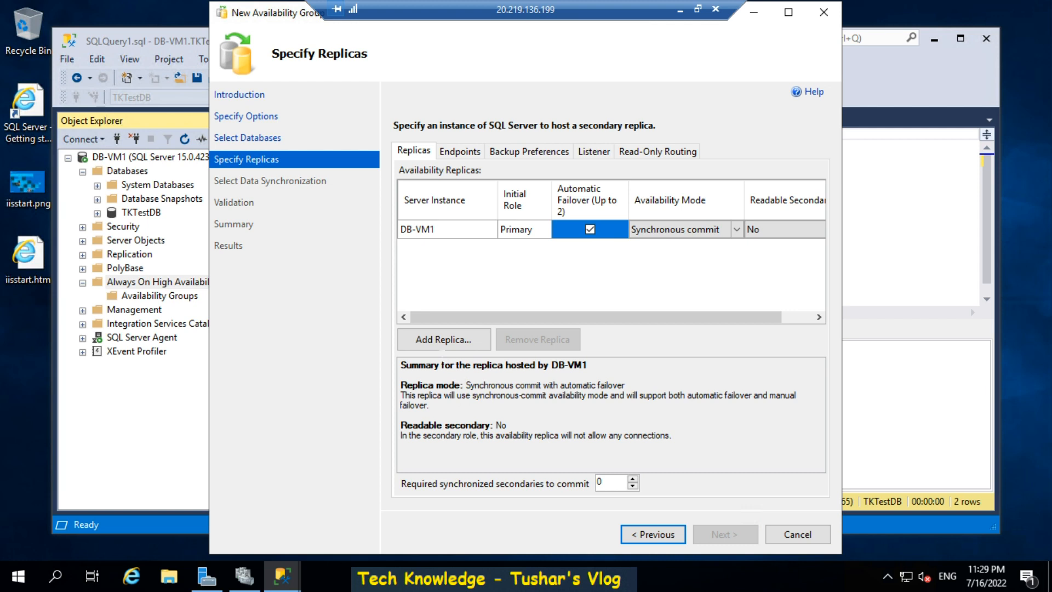
pyautogui.click(434, 340)
pyautogui.write('DB-VM2')
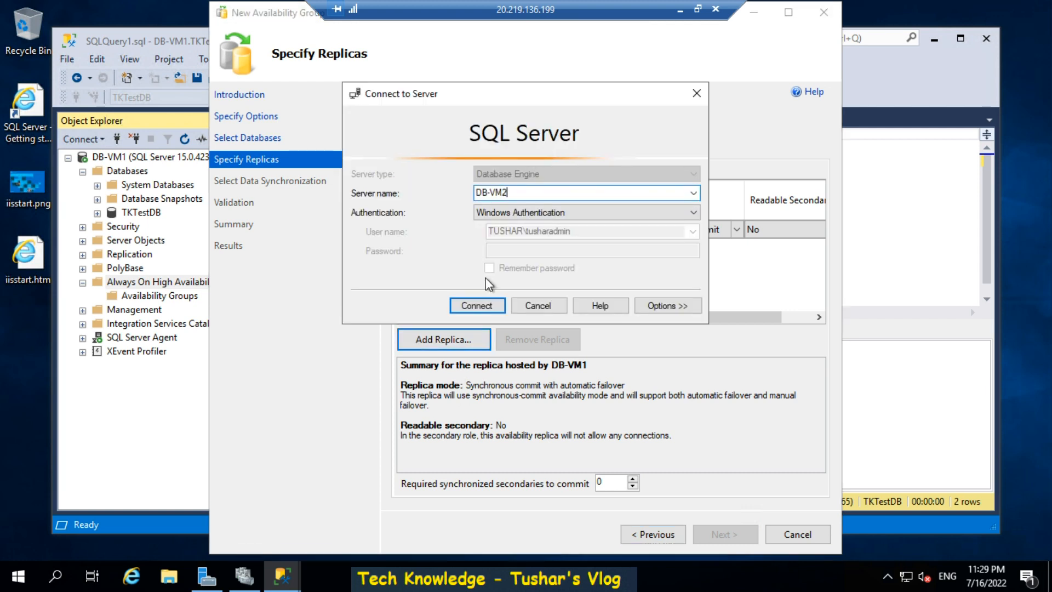
pyautogui.click(474, 306)
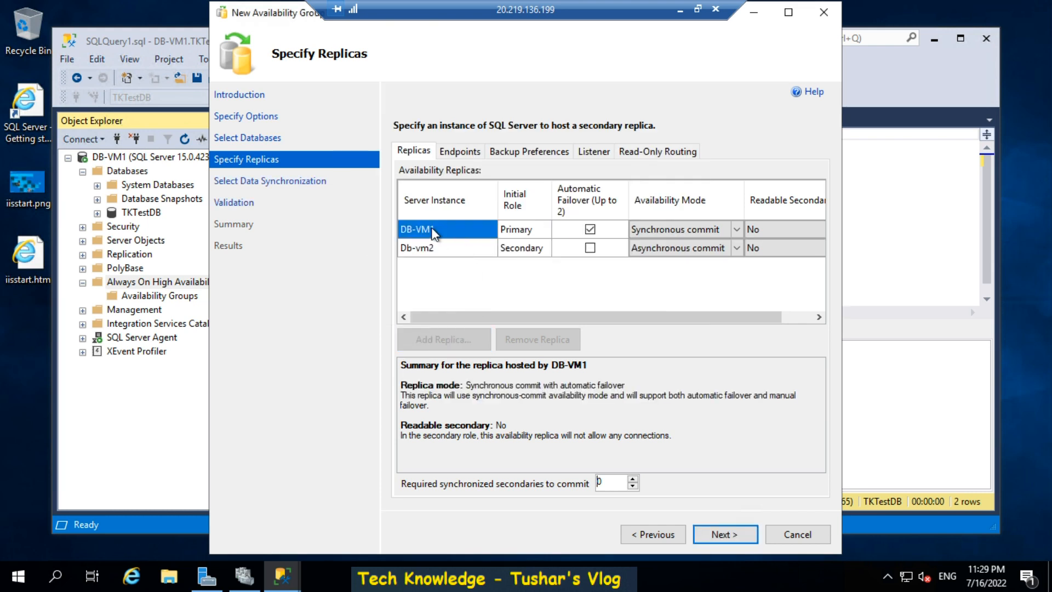
pyautogui.click(589, 248)
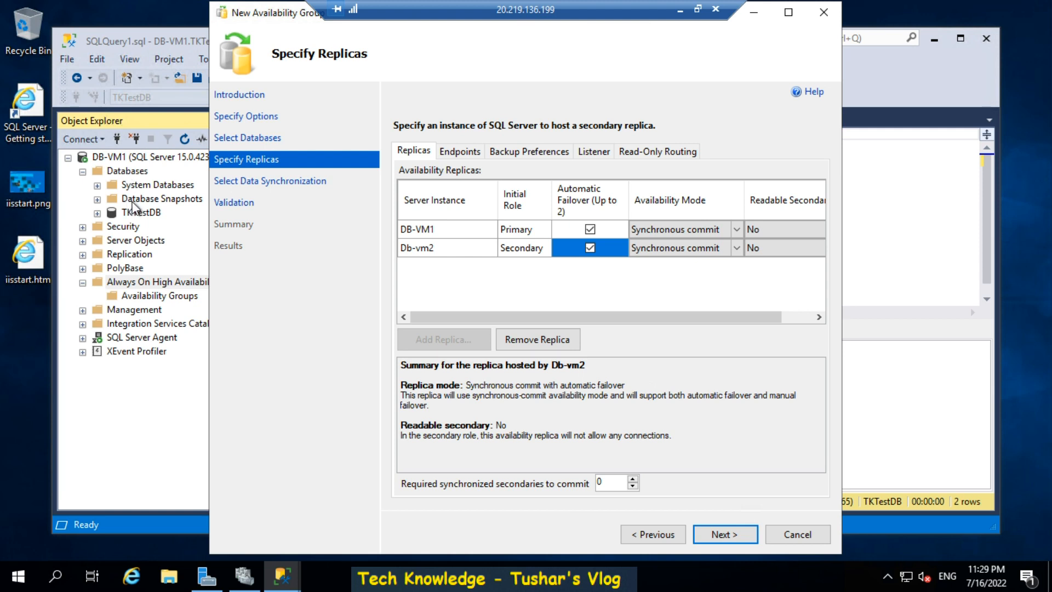
pyautogui.click(718, 535)
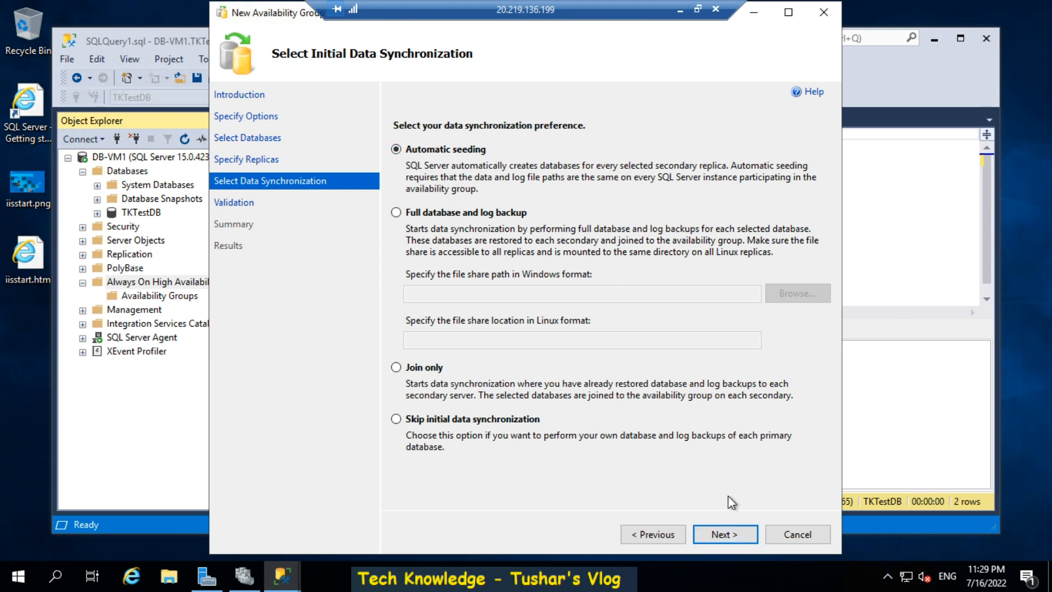
# Step: Keep automatic seeding for initial data synchronization, accept the validation and summary, and finish creating AG167
pyautogui.click(719, 530)
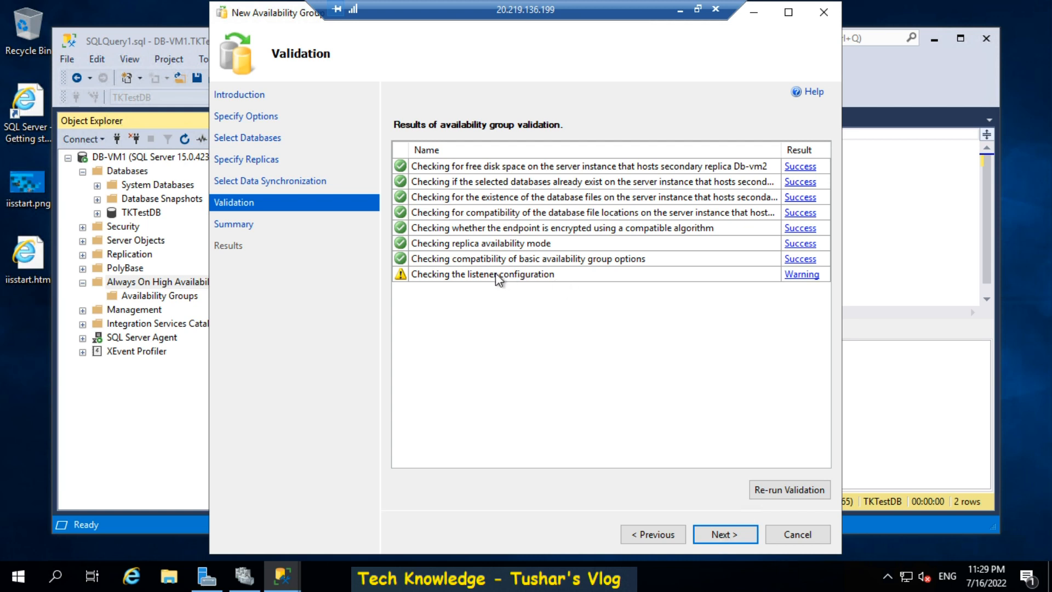
pyautogui.click(726, 538)
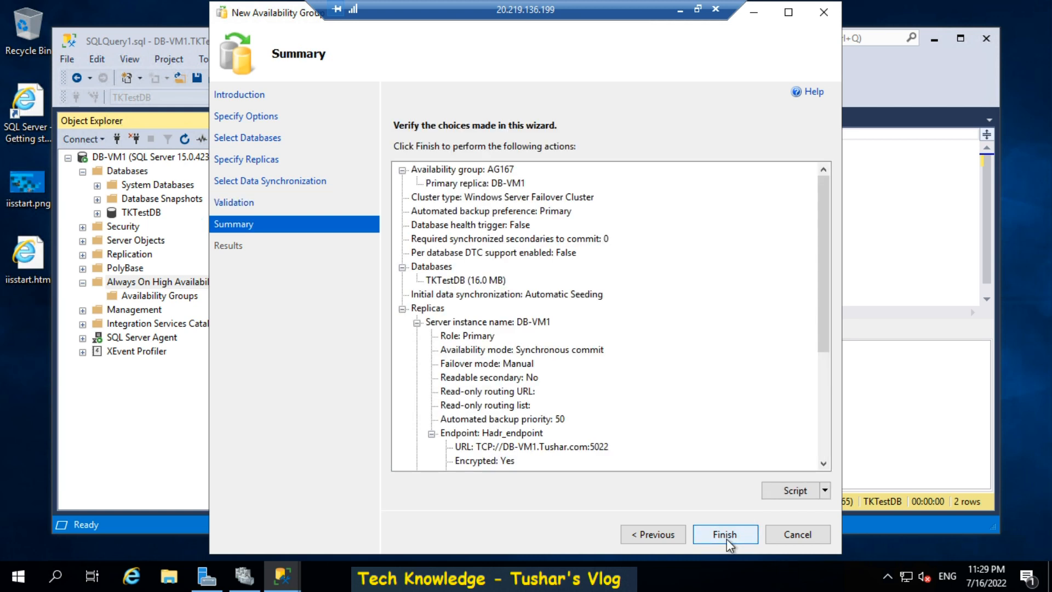
pyautogui.click(726, 538)
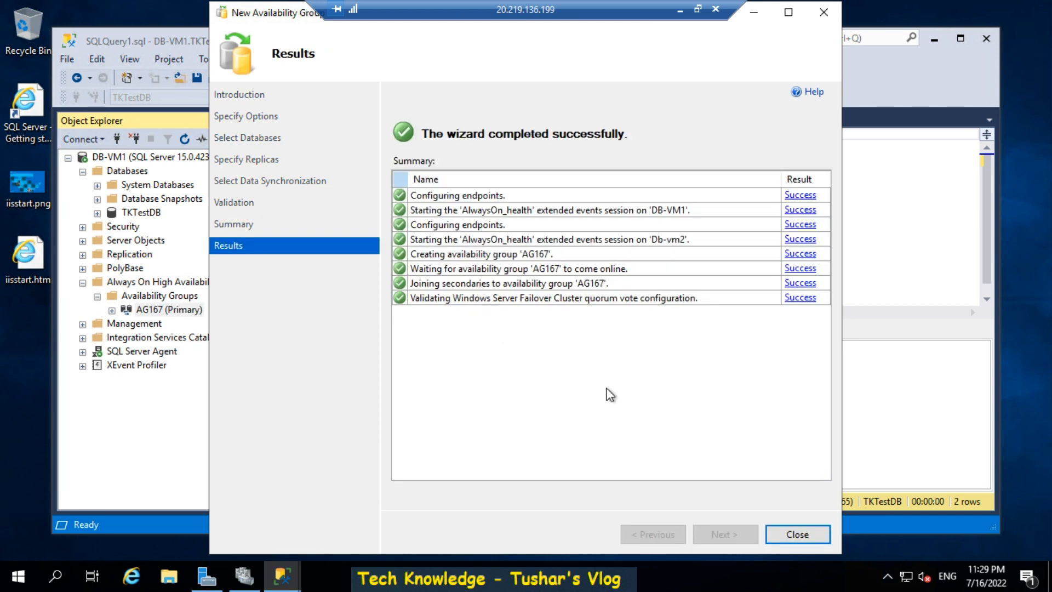
pyautogui.click(797, 534)
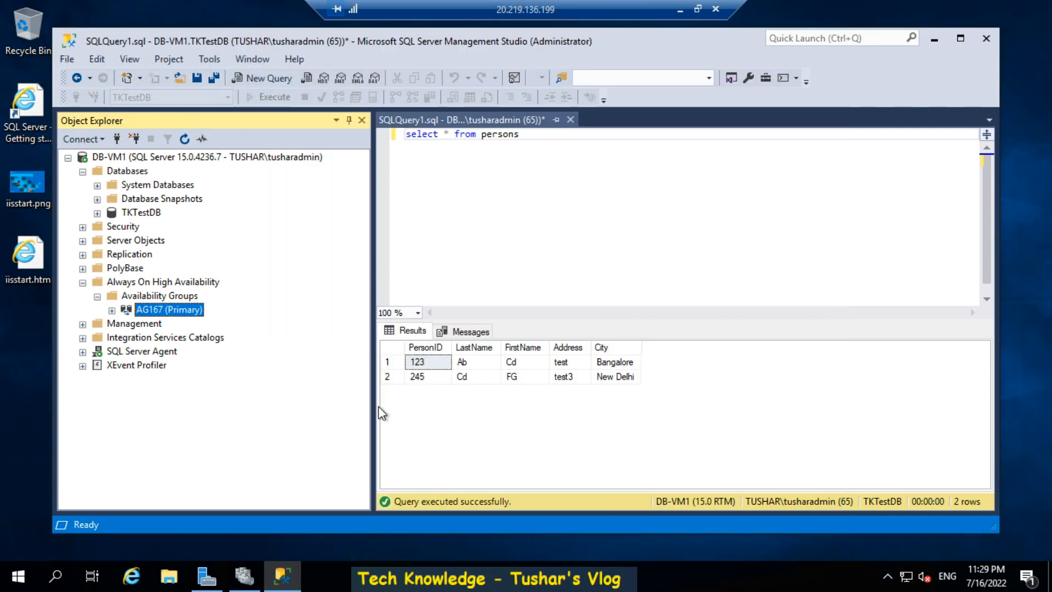
# Step: Check the availability databases of AG167 on DB-VM1, and collapse Always On High Availability
pyautogui.click(112, 311)
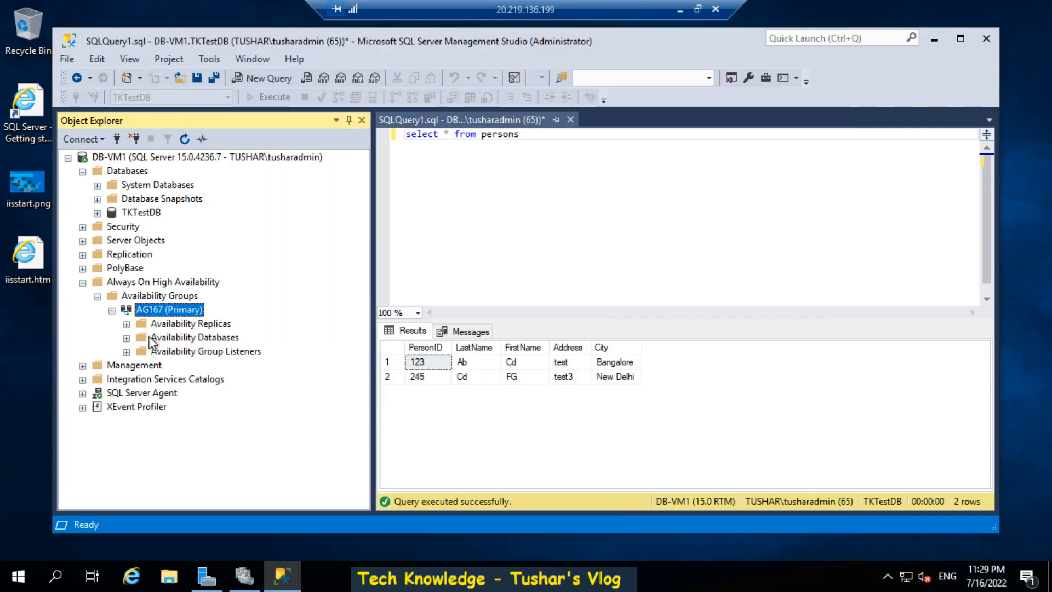
pyautogui.click(124, 337)
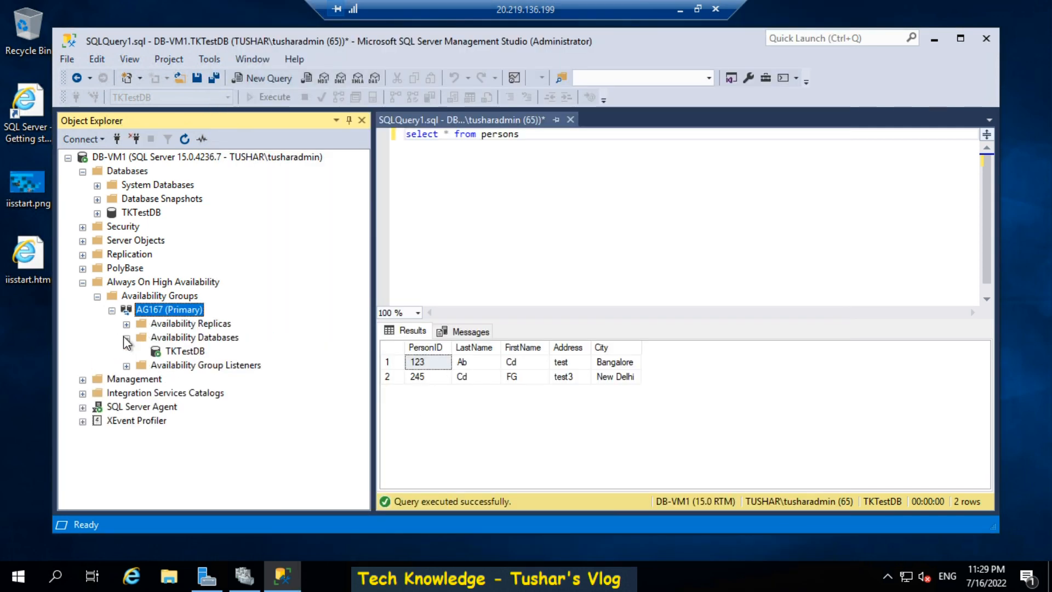
pyautogui.click(195, 354)
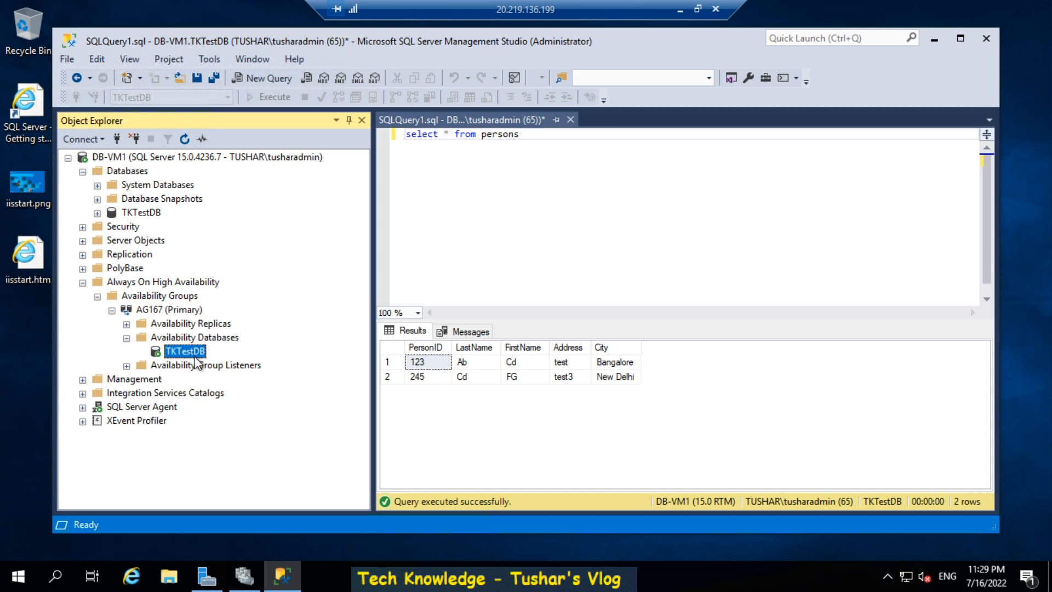
pyautogui.click(84, 287)
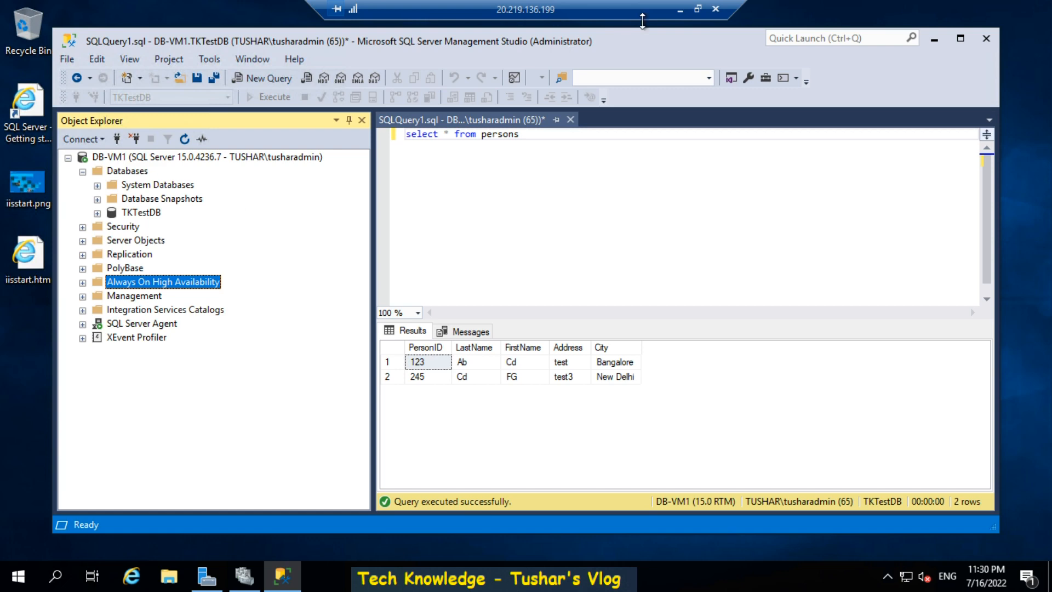
# Step: Switch to the Db-vm2 remote session and connect to the DB-VM2 Database Engine with Windows Authentication
pyautogui.click(680, 10)
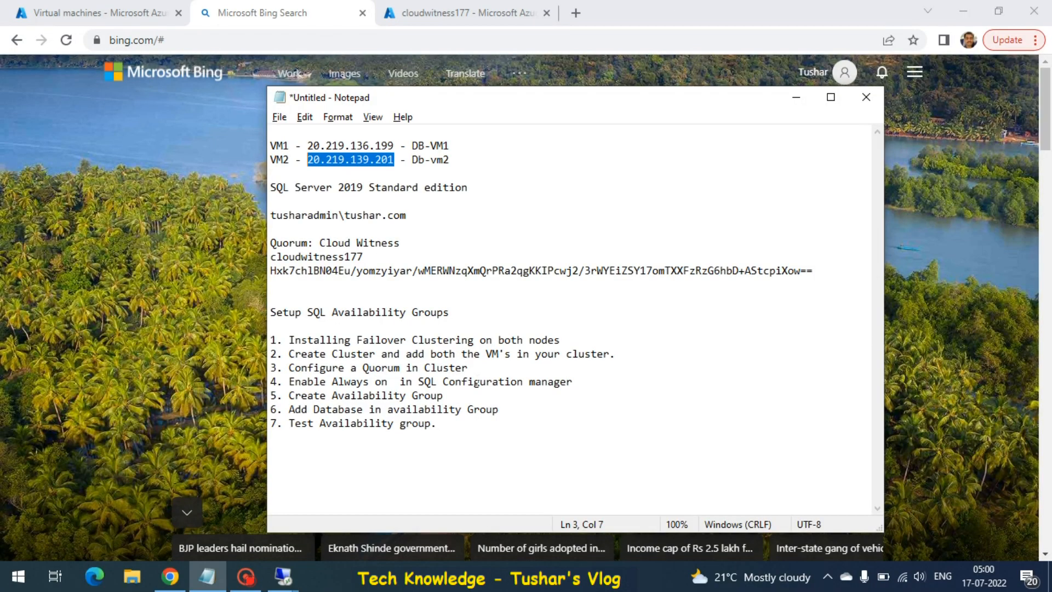
pyautogui.click(283, 575)
pyautogui.click(360, 506)
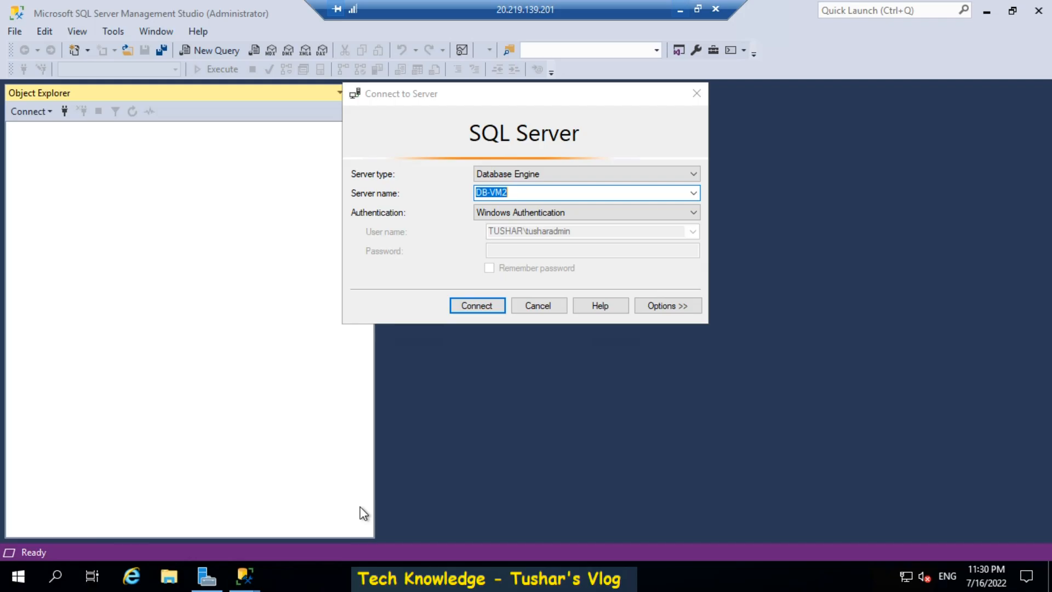
pyautogui.click(475, 307)
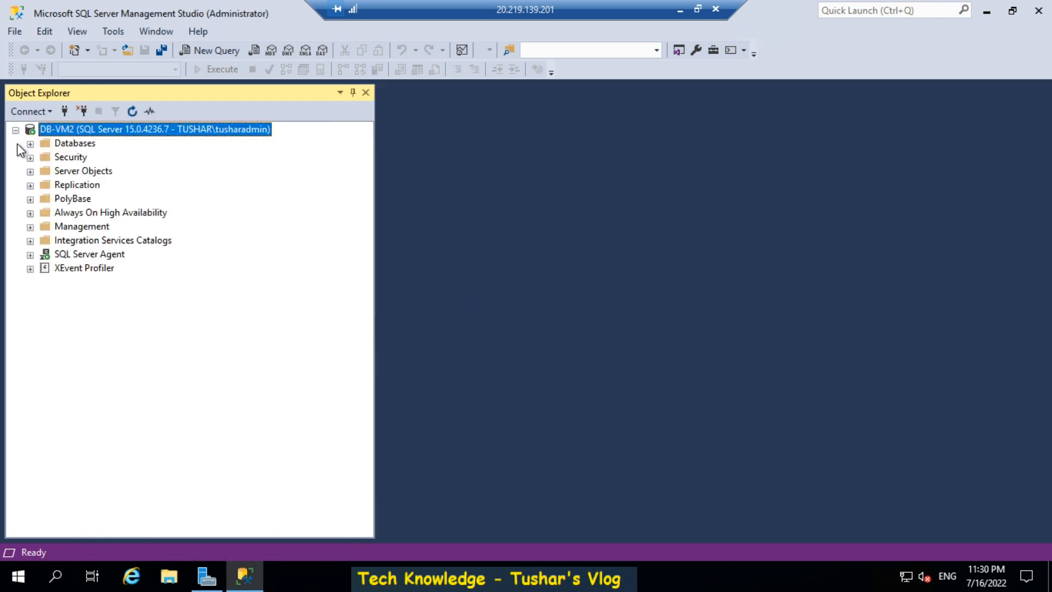
# Step: Inspect the AG167 availability group and its role on DB-VM2, and collapse the server's tree
pyautogui.click(30, 214)
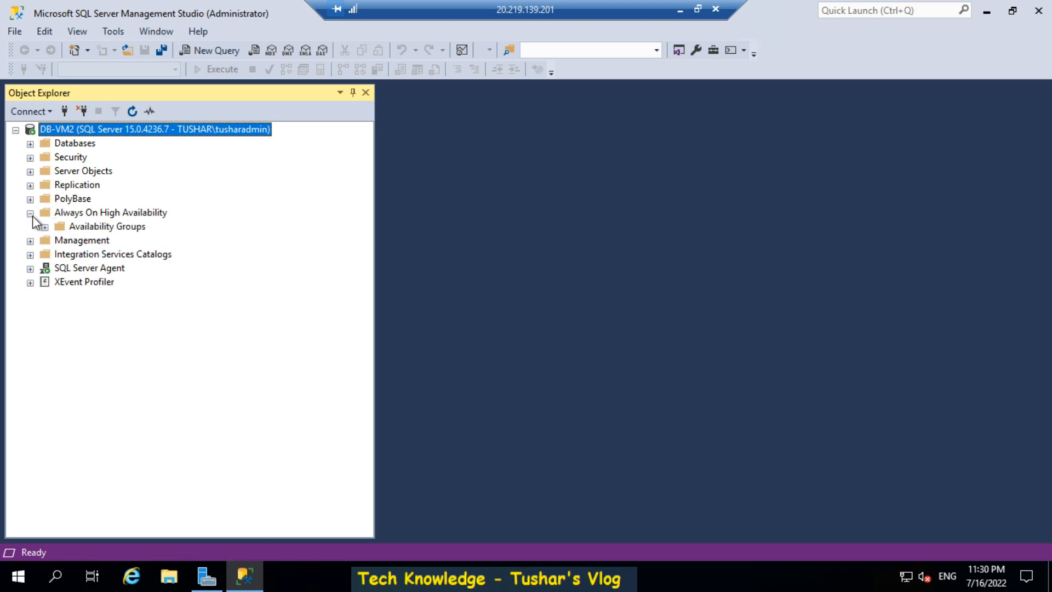
pyautogui.click(44, 227)
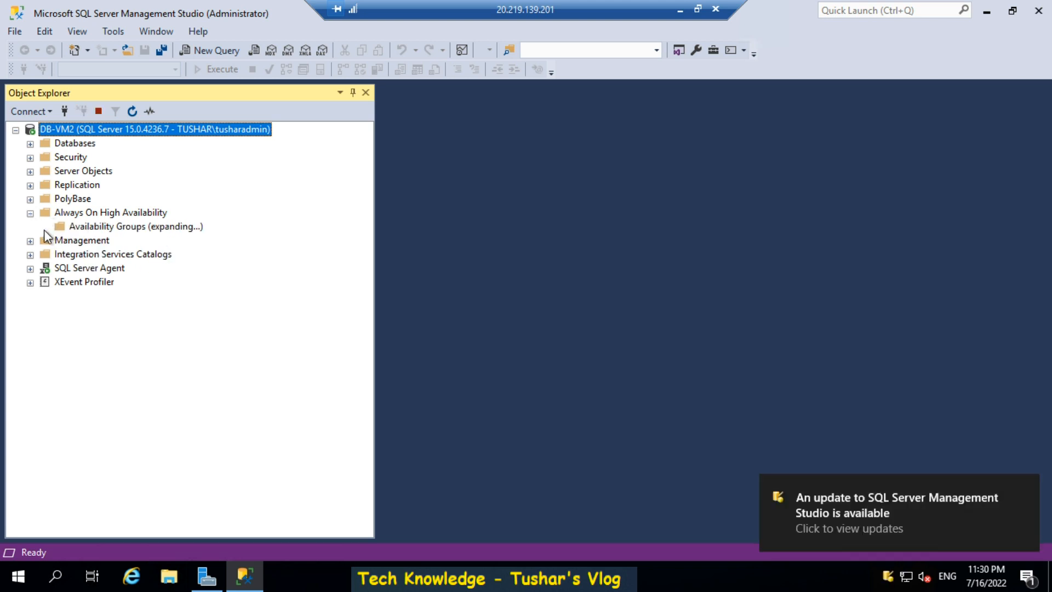
pyautogui.click(58, 241)
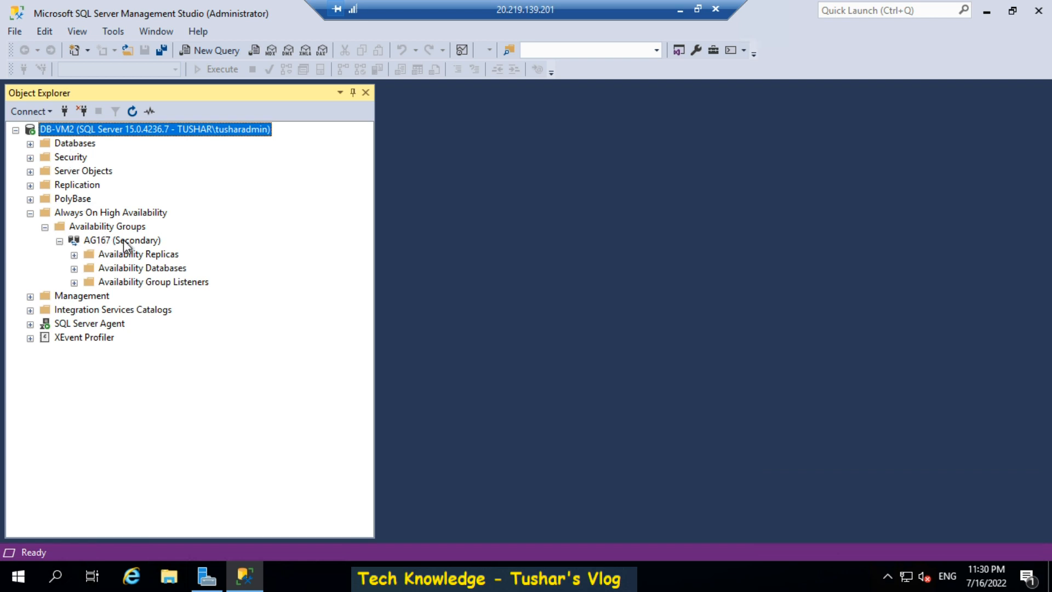
pyautogui.click(15, 130)
# Step: Connect Object Explorer to the Database Engine at cluster167 with Windows Authentication
pyautogui.click(23, 113)
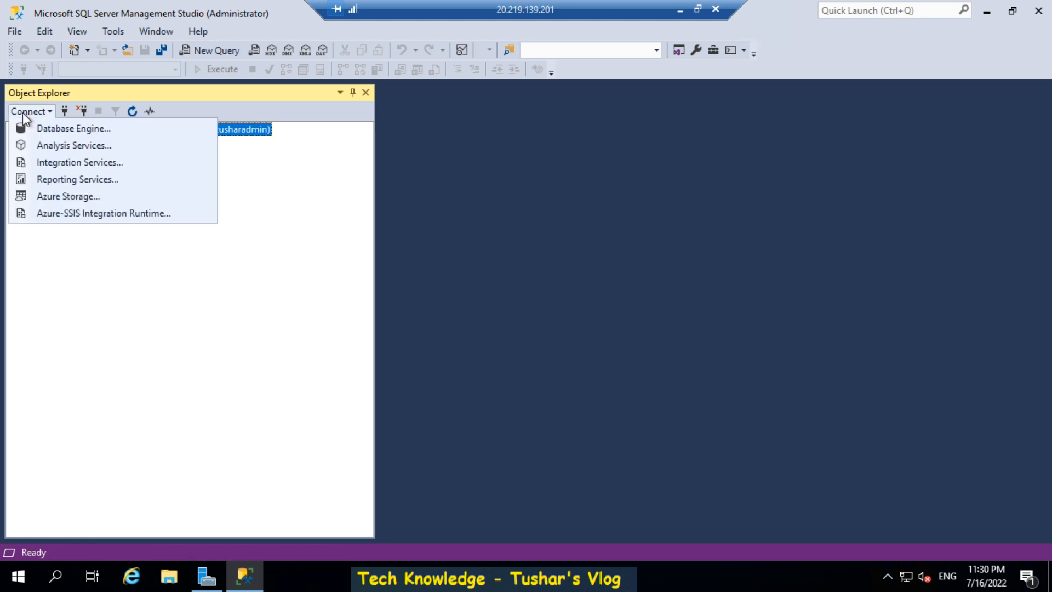
pyautogui.click(50, 130)
pyautogui.write('cluste')
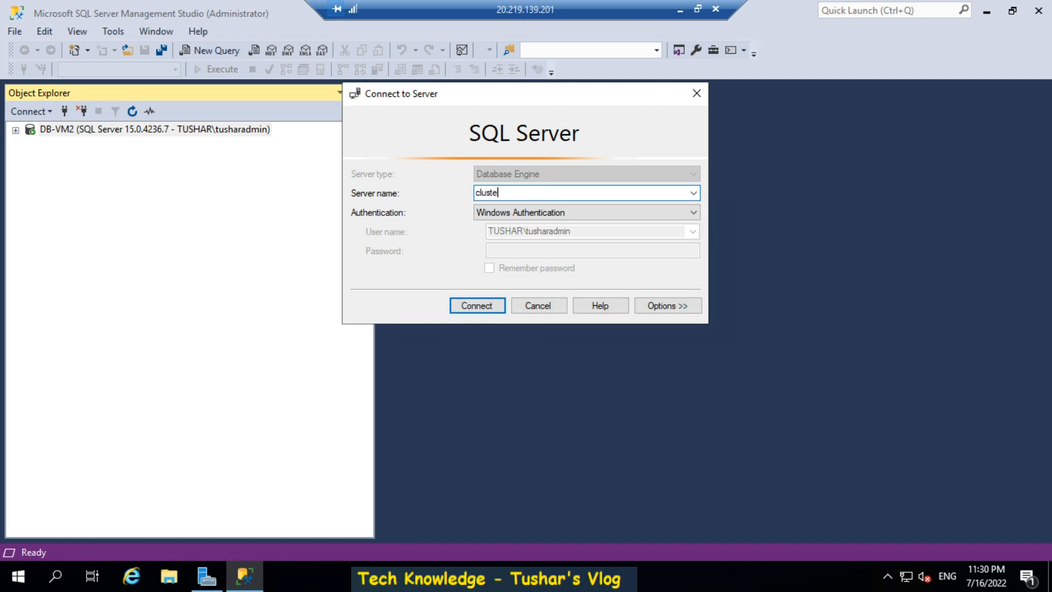
pyautogui.write('r167')
pyautogui.click(475, 311)
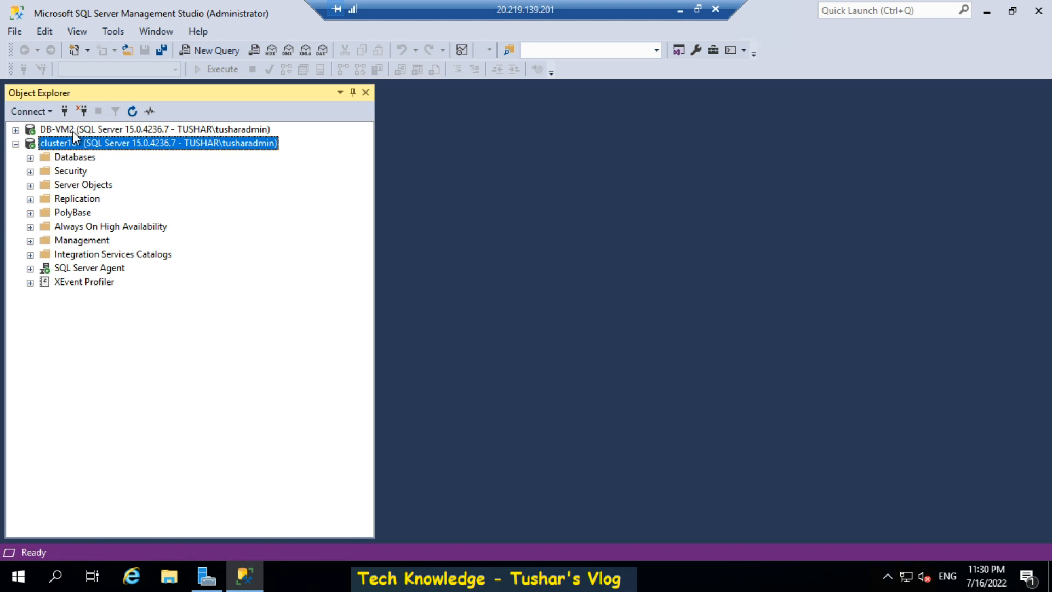
# Step: Expand the availability groups under cluster167 and check the role of AG167
pyautogui.click(30, 227)
pyautogui.click(45, 241)
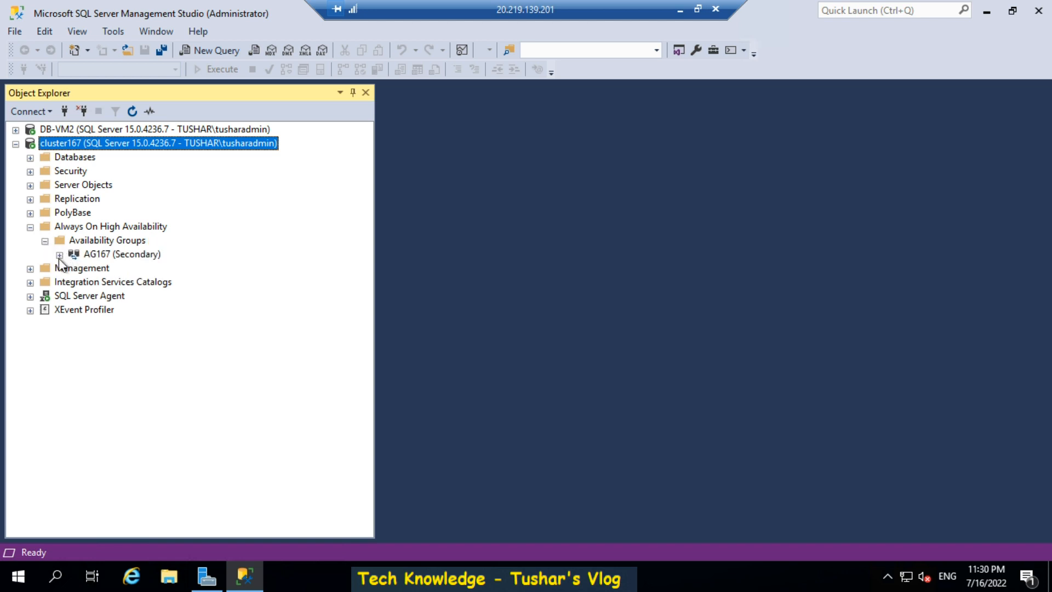
pyautogui.click(59, 255)
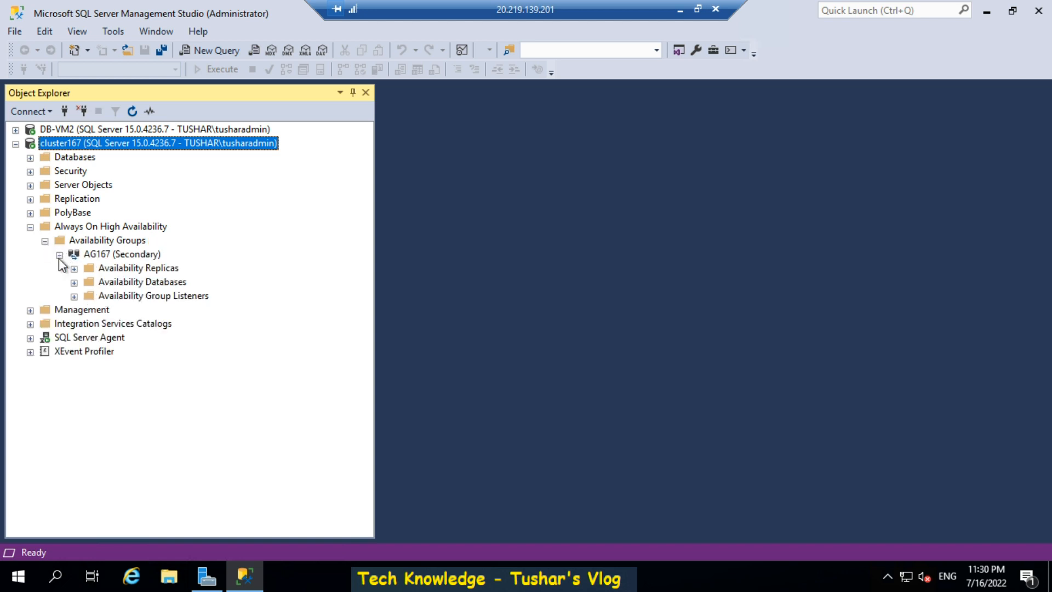
pyautogui.click(114, 257)
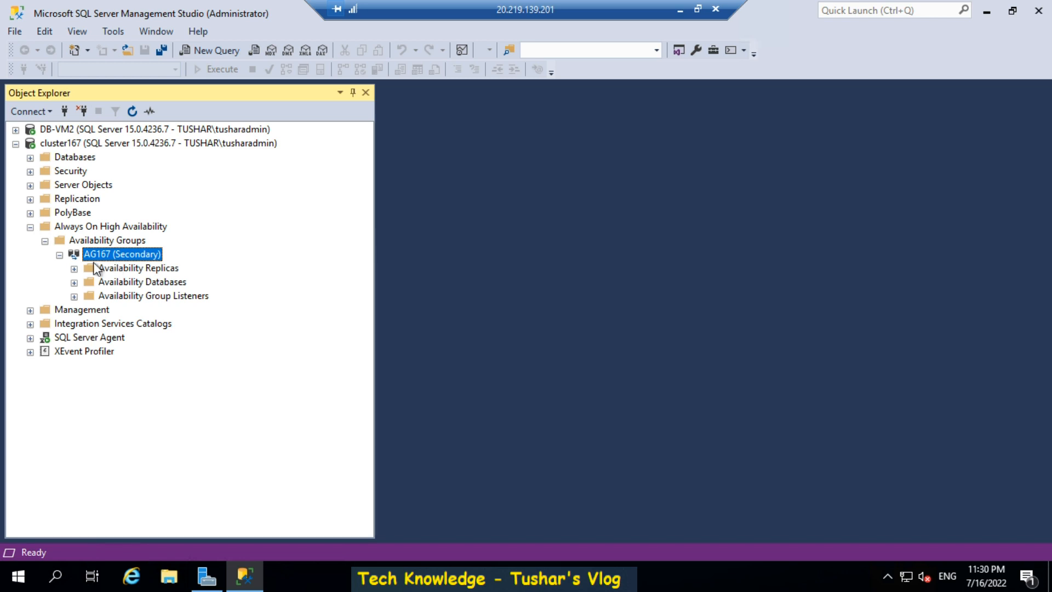
# Step: Inspect the availability databases and both availability replicas of AG167 under cluster167
pyautogui.click(74, 282)
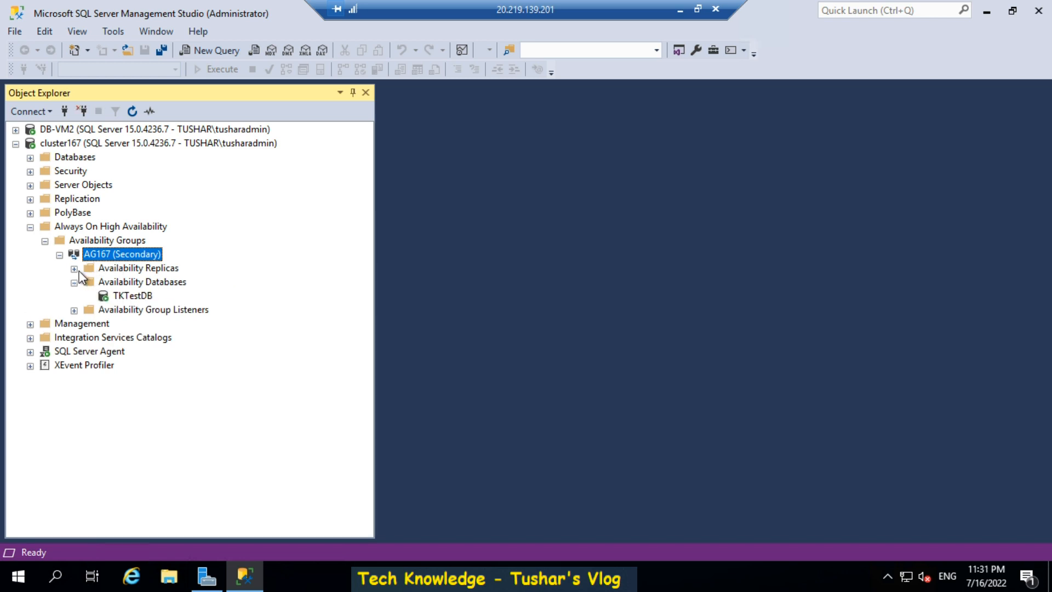
pyautogui.click(74, 268)
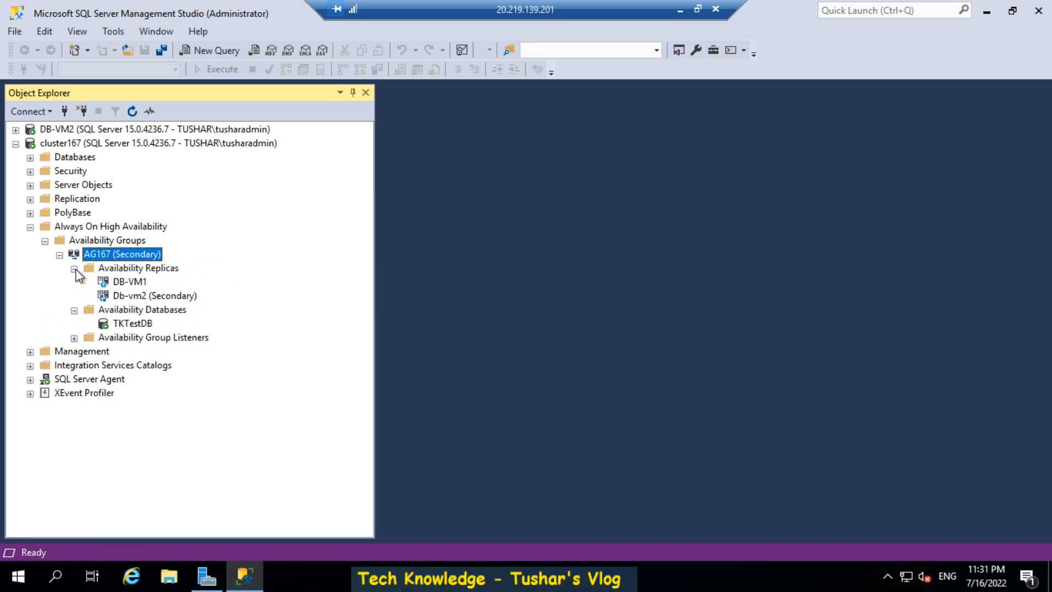
pyautogui.click(143, 283)
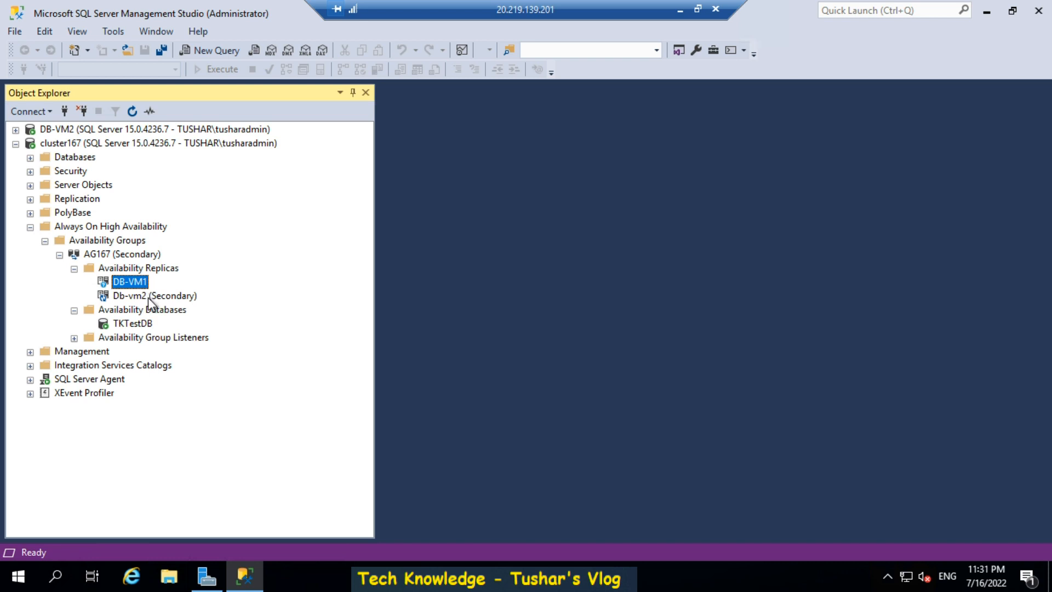
pyautogui.click(151, 299)
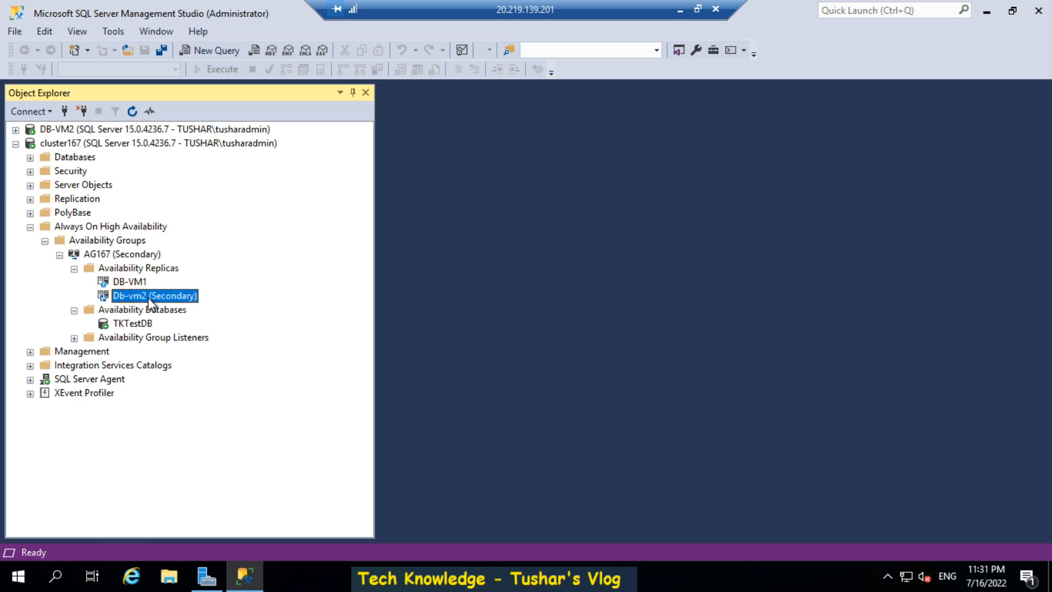
# Step: Try to expand the TKTestDB database on DB-VM2, and collapse that server's tree
pyautogui.click(15, 130)
pyautogui.click(30, 143)
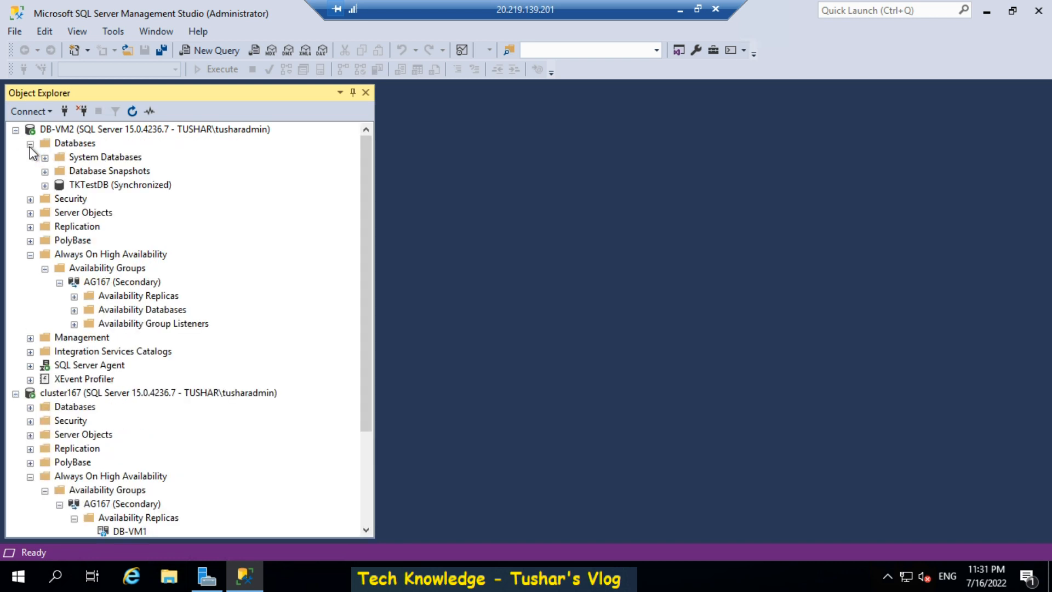
pyautogui.click(43, 186)
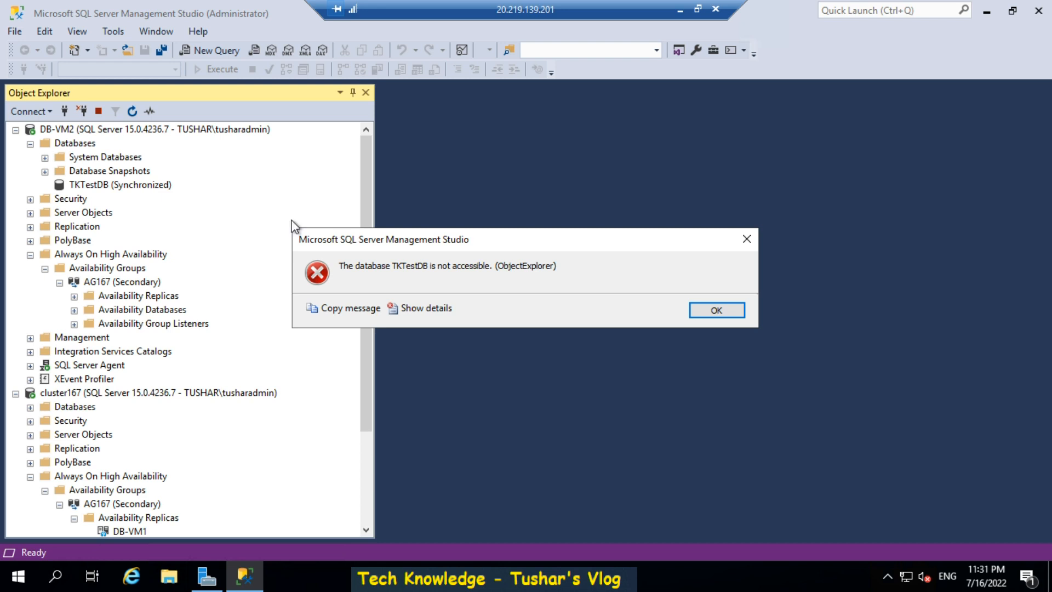
pyautogui.click(712, 310)
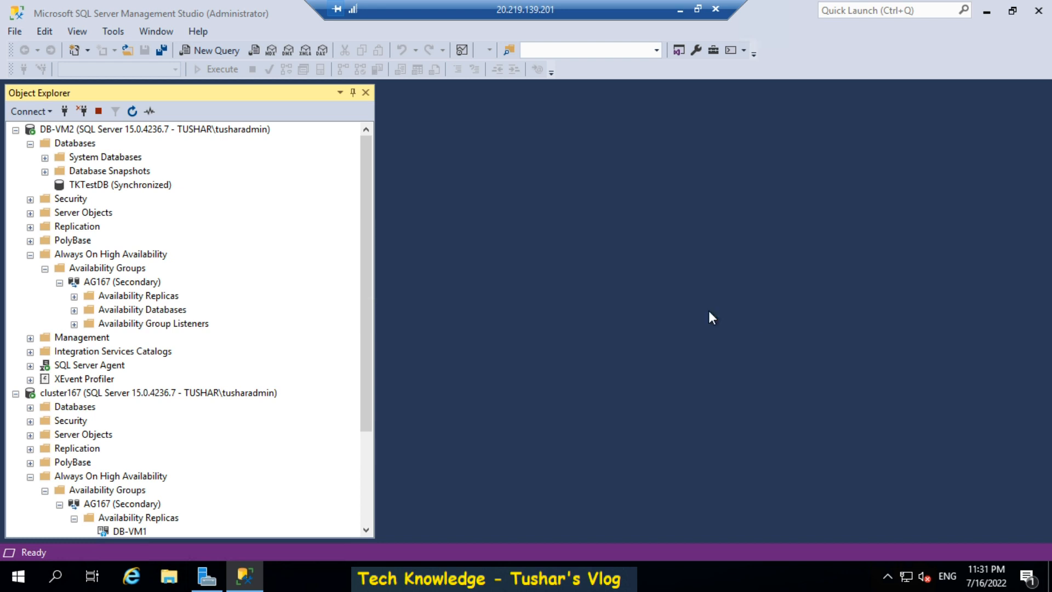
pyautogui.click(91, 187)
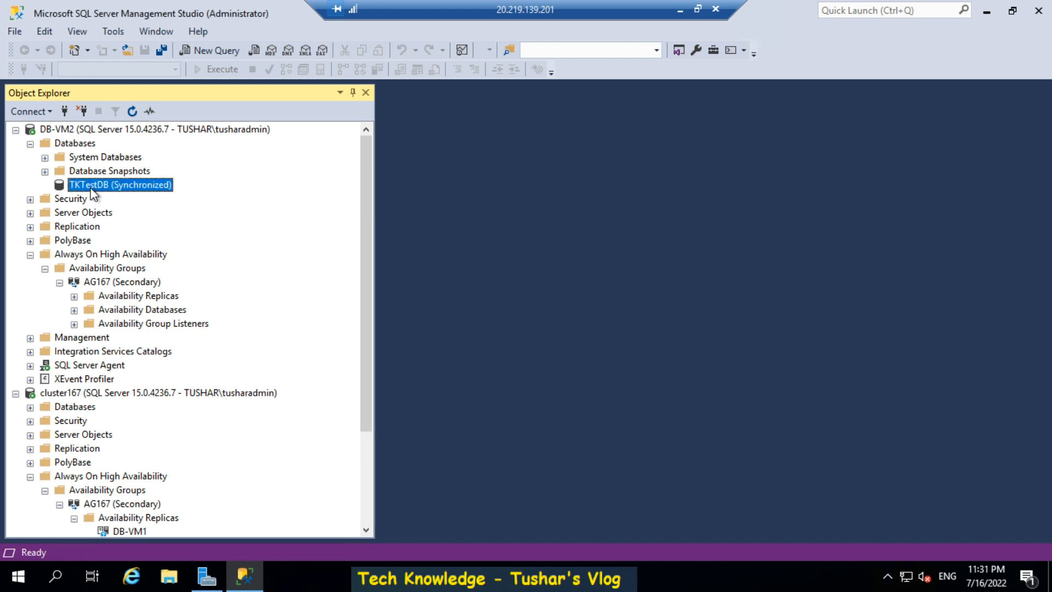
pyautogui.click(16, 131)
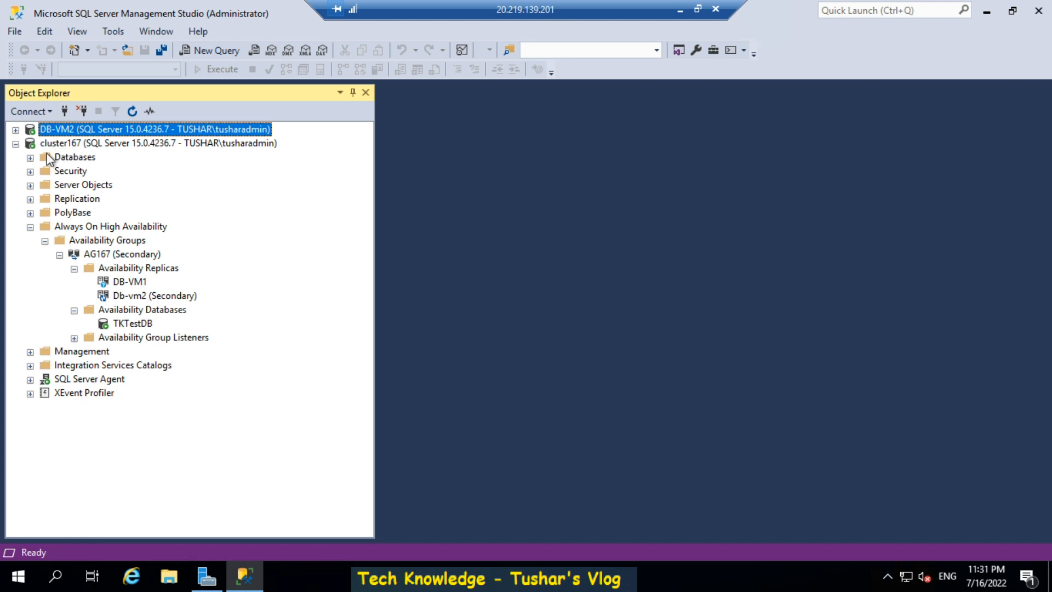
# Step: Try to expand the TKTestDB database under cluster167, and collapse the cluster's tree
pyautogui.click(30, 158)
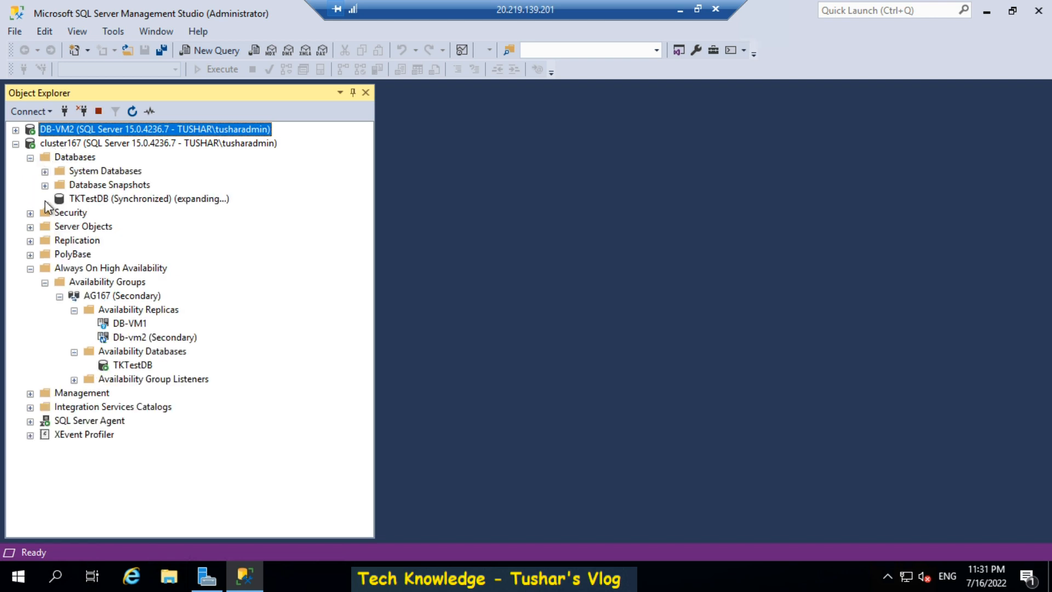
pyautogui.click(708, 311)
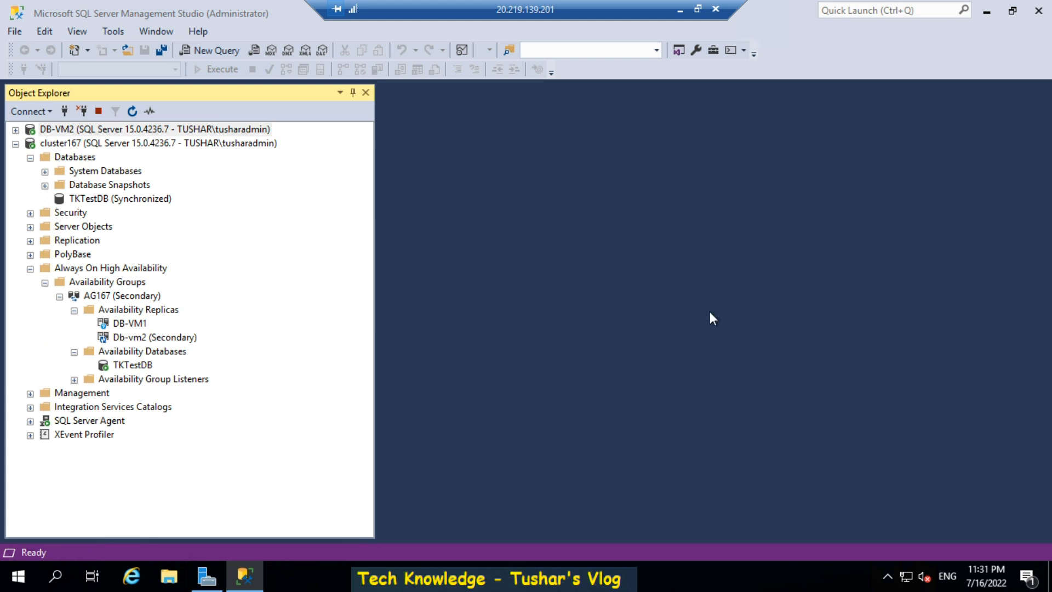
pyautogui.click(15, 144)
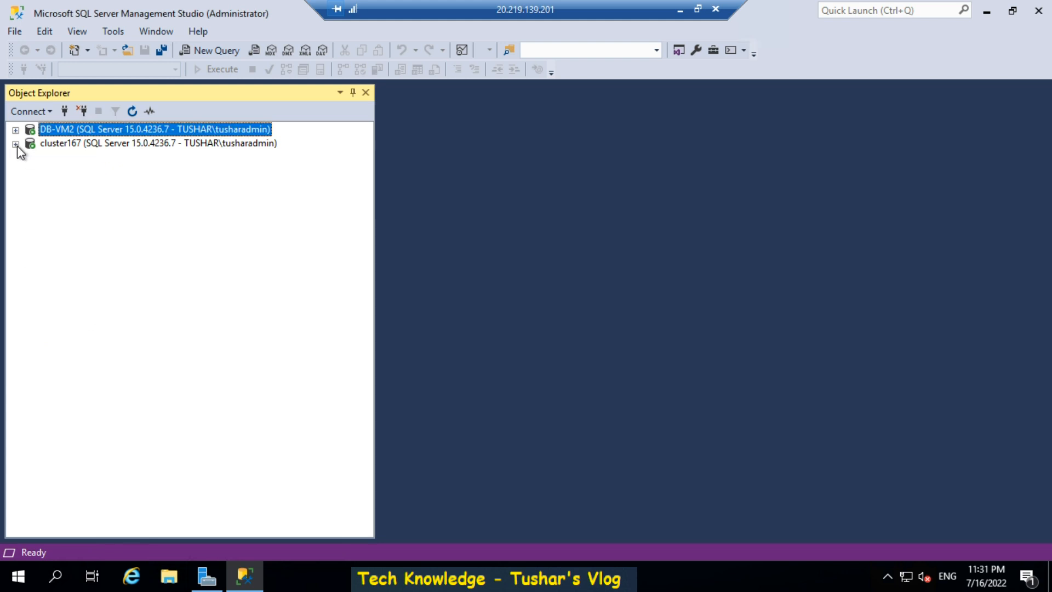
# Step: Connect Object Explorer to the Database Engine at DB-VM1 with Windows Authentication
pyautogui.click(28, 113)
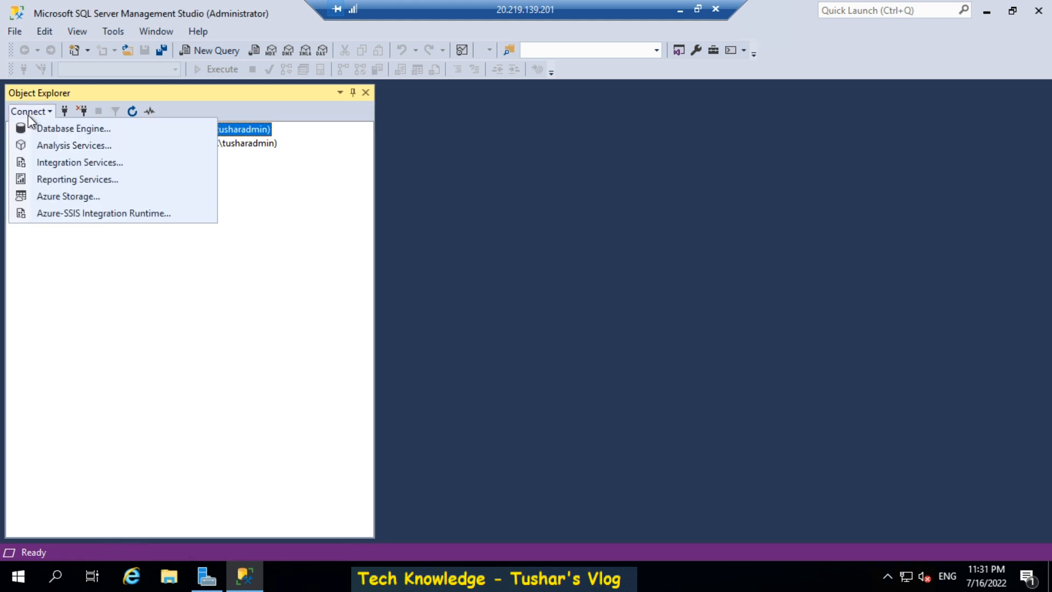
pyautogui.click(55, 129)
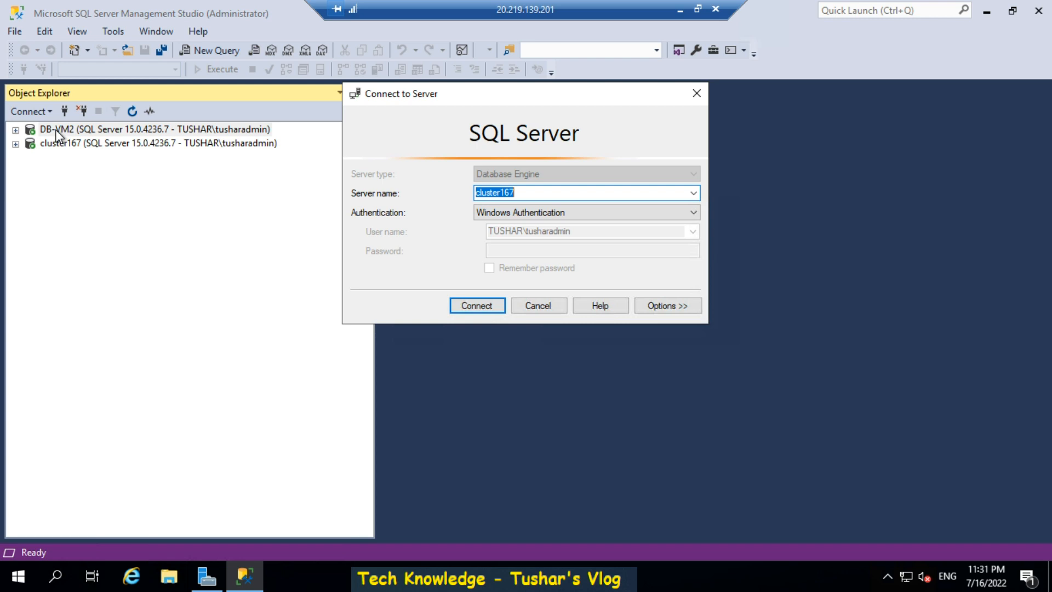
pyautogui.press('Down')
pyautogui.press('End')
pyautogui.press('BackSpace')
pyautogui.write('1')
pyautogui.press('Return')
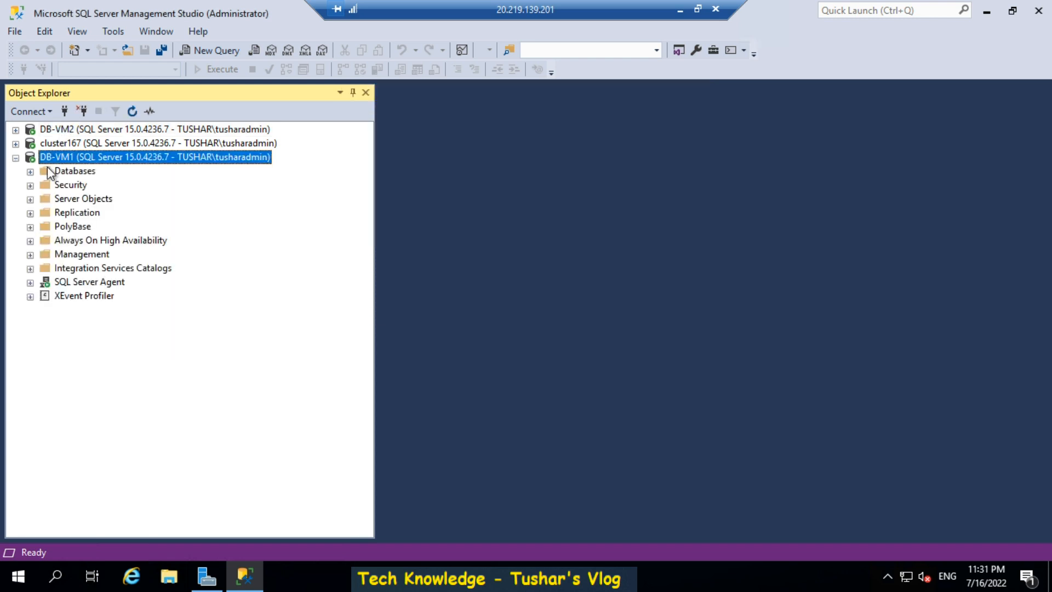
# Step: Expand the tables of TKTestDB on DB-VM1 and open the top 200 rows of dbo.Persons for editing
pyautogui.click(30, 172)
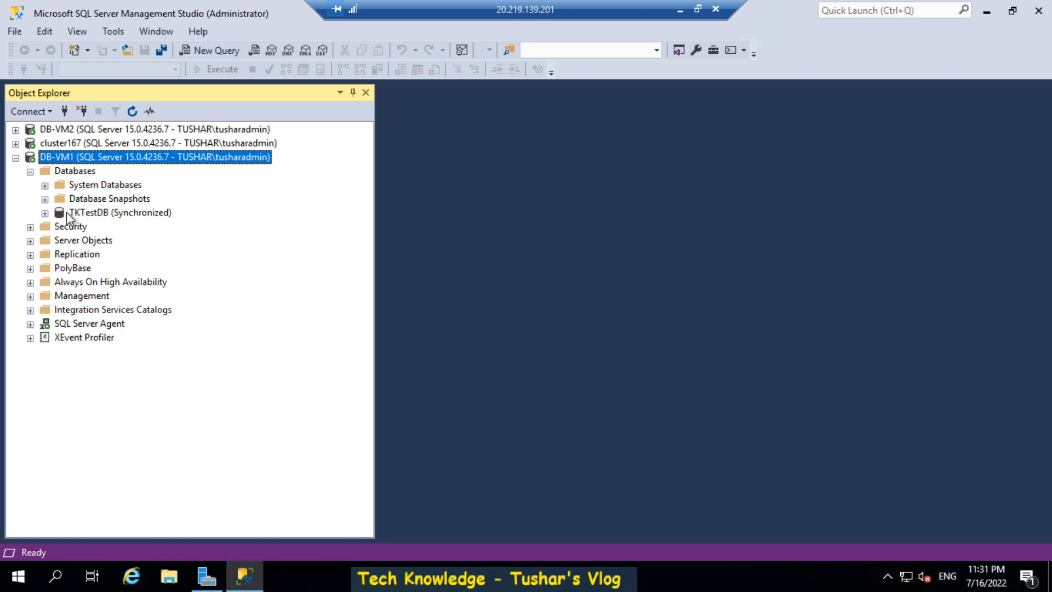
pyautogui.click(45, 213)
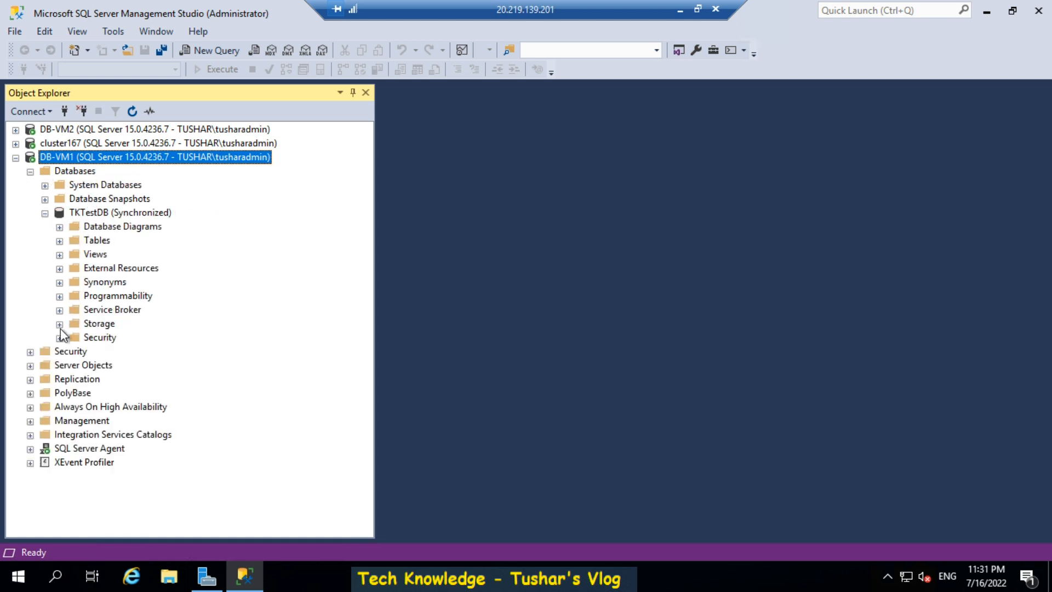
pyautogui.click(60, 241)
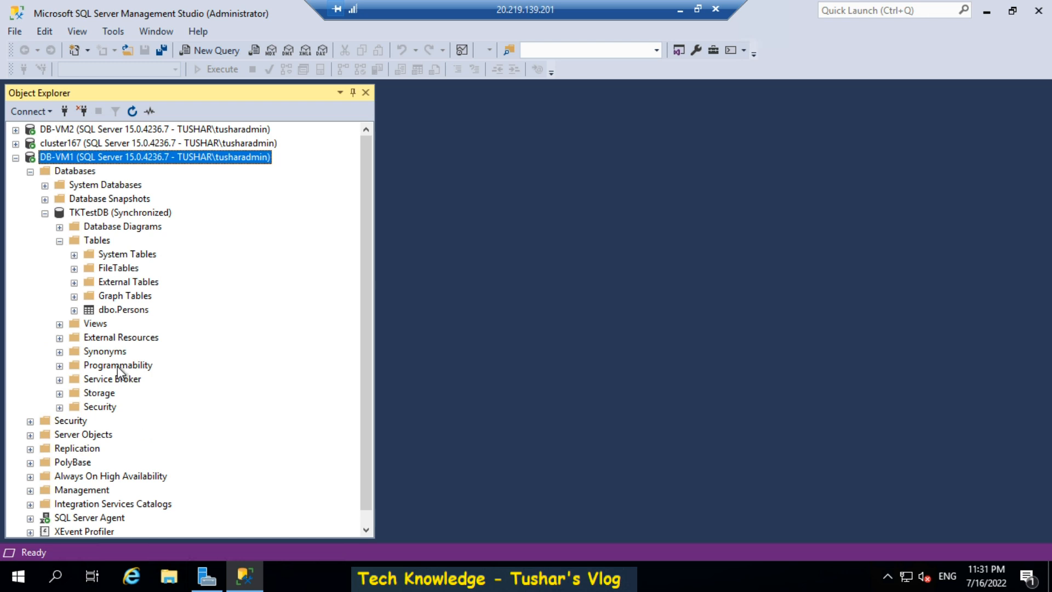
pyautogui.click(121, 310)
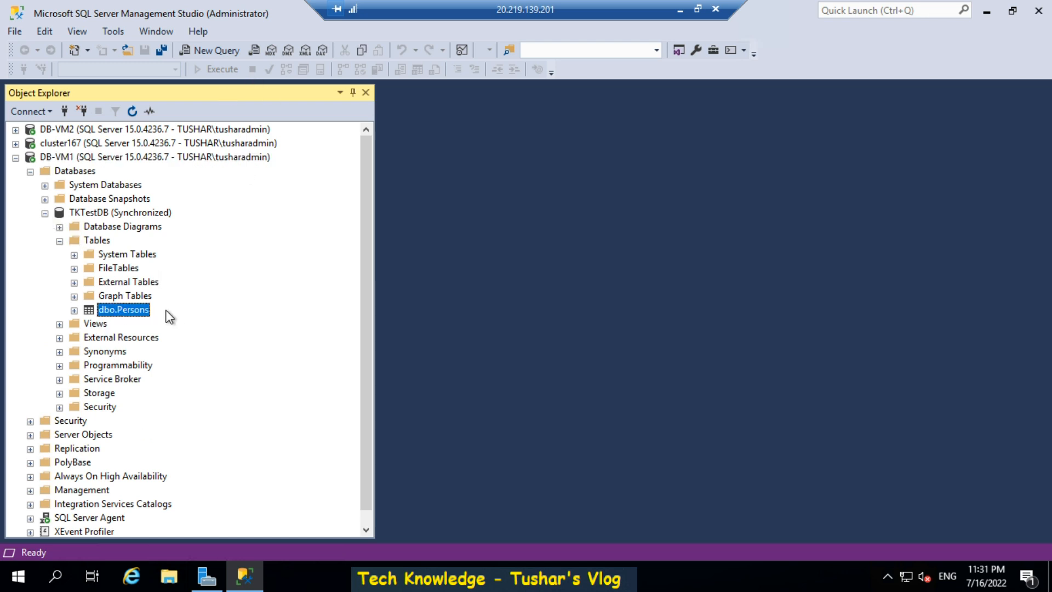
pyautogui.rightClick(138, 314)
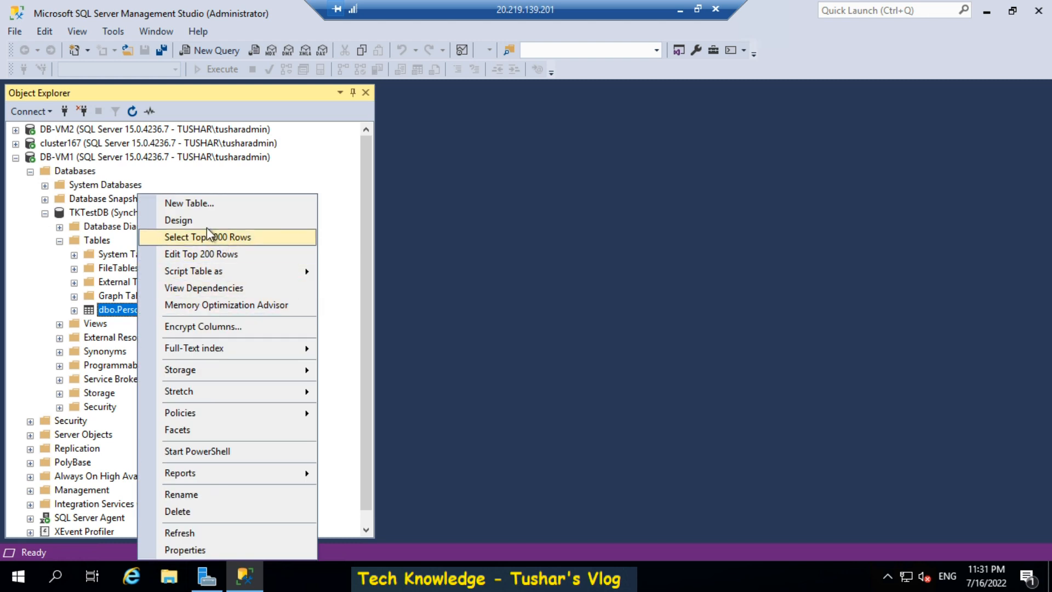
pyautogui.click(206, 254)
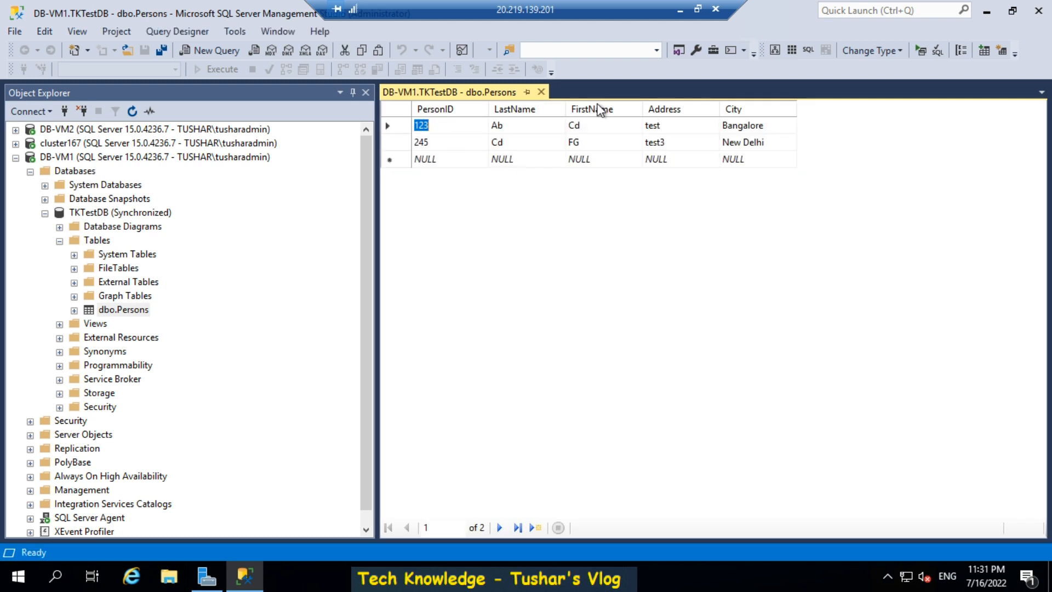
# Step: Fill a new dbo.Persons row with PersonID 456, LastName xy, FirstName z and Address test5
pyautogui.click(433, 159)
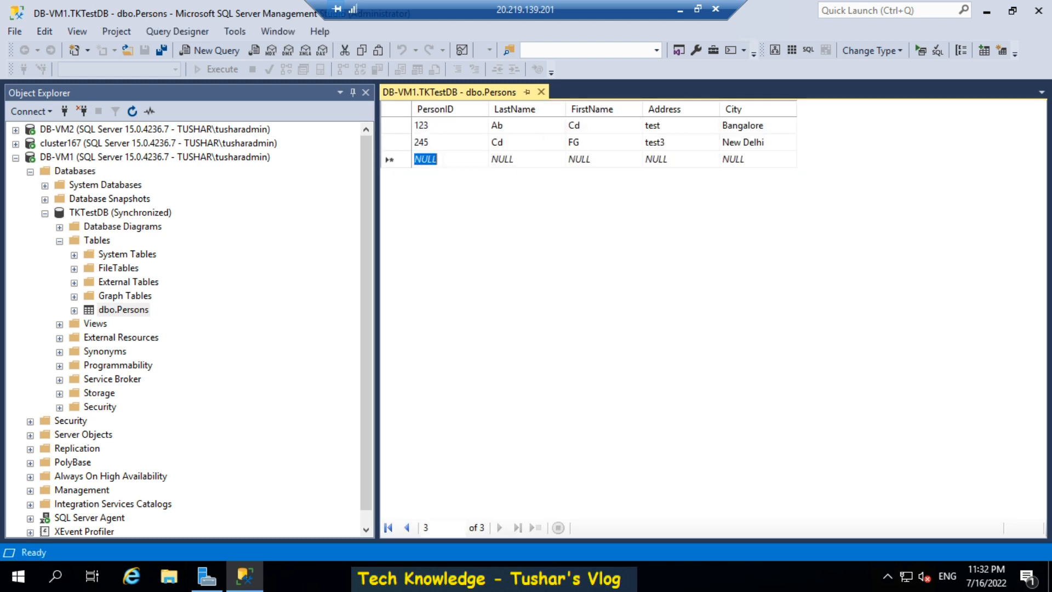
pyautogui.write('456')
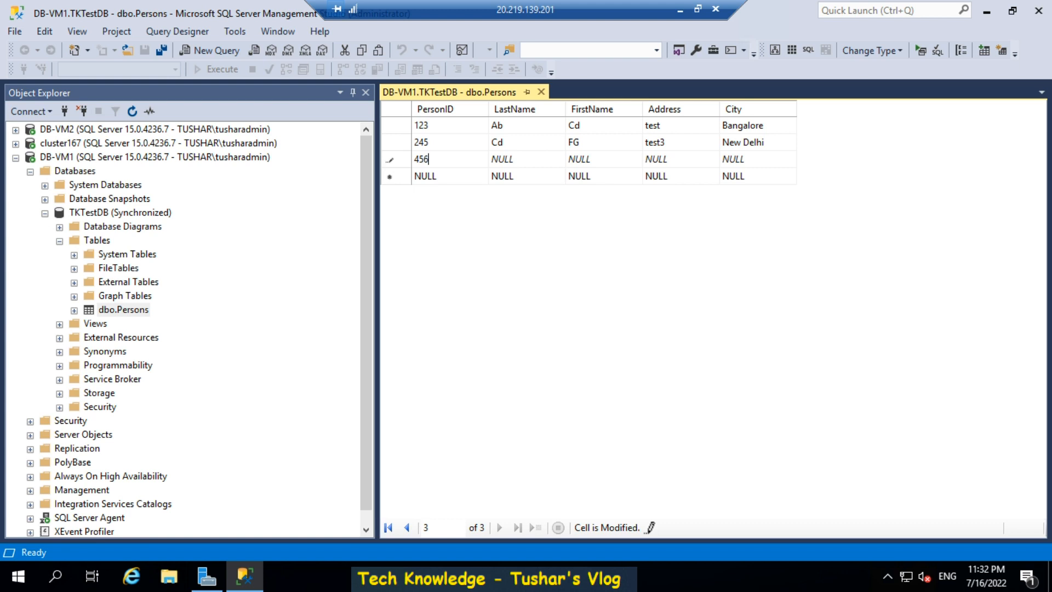
pyautogui.click(514, 159)
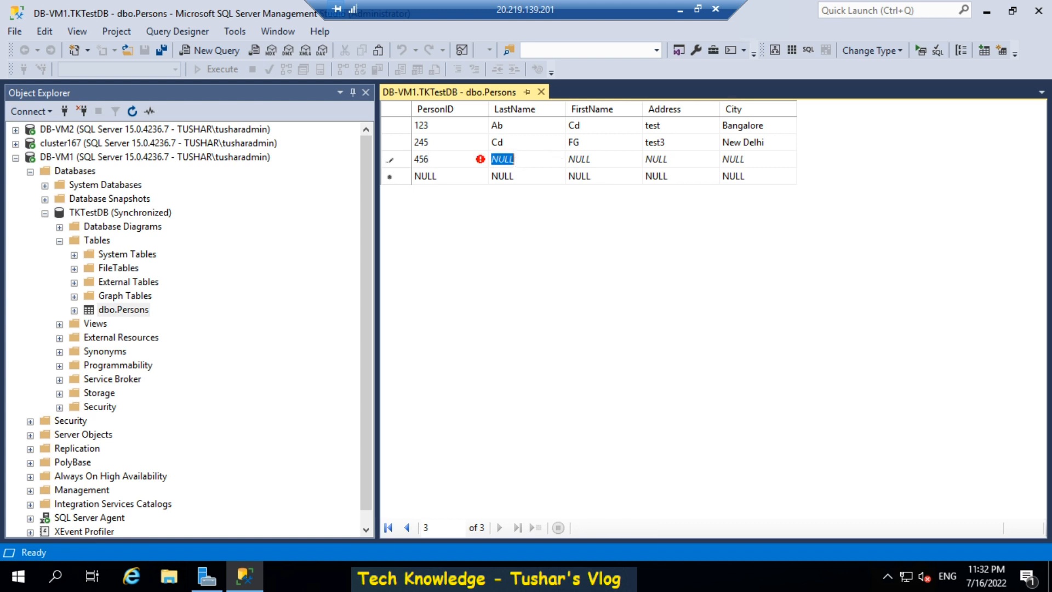
pyautogui.write('xy')
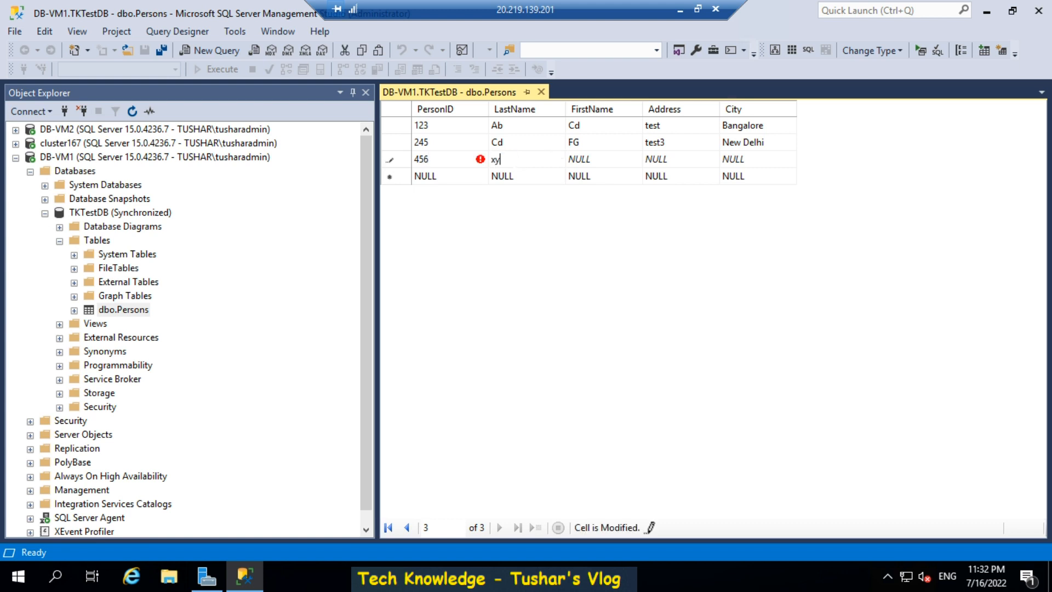
pyautogui.press('Tab')
pyautogui.write('z')
pyautogui.press('Tab')
pyautogui.write('test5')
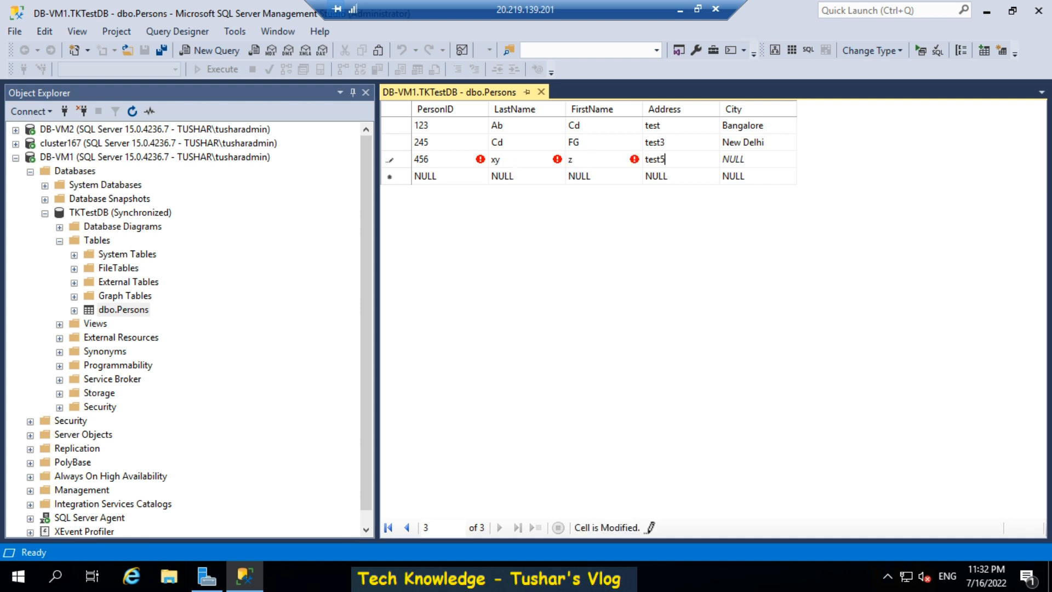
# Step: Set the new row's City to Mumbai, commit the row and close the table editor
pyautogui.press('Tab')
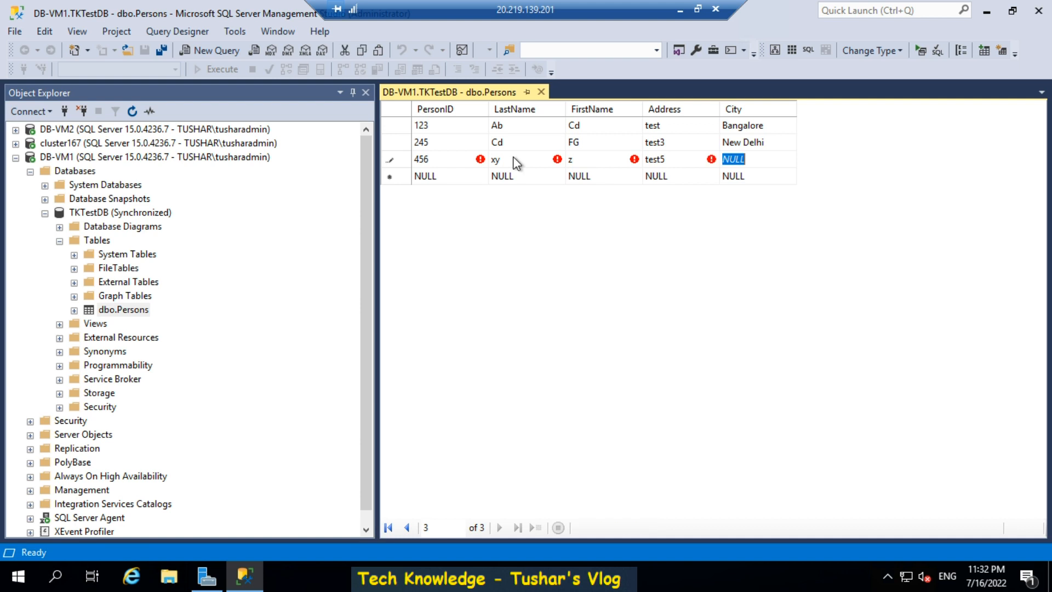
pyautogui.write('Mubai')
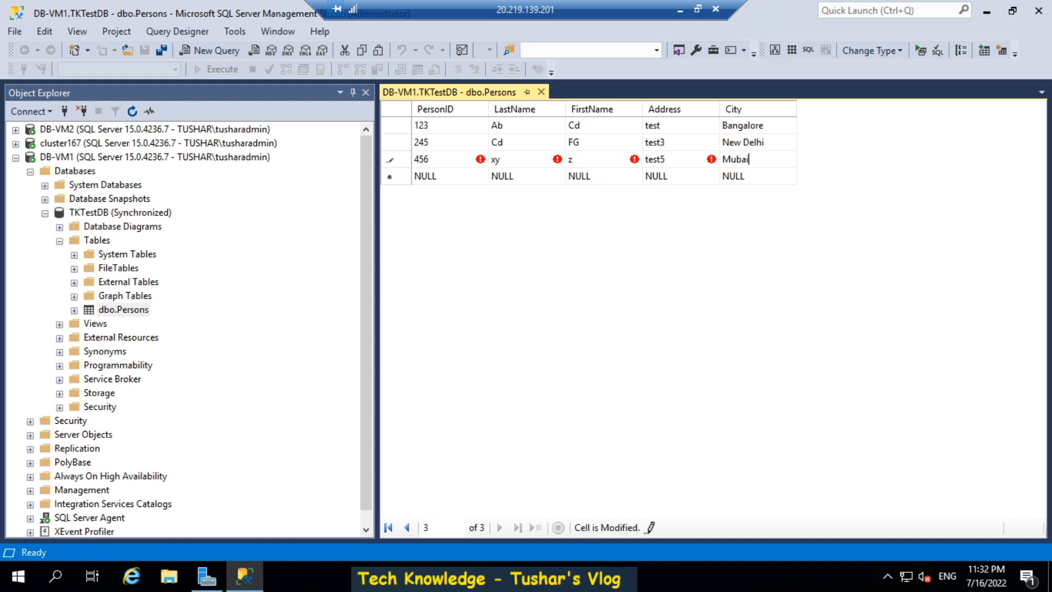
pyautogui.press('Left')
pyautogui.press('Left')
pyautogui.press('Left')
pyautogui.write('m')
pyautogui.click(723, 175)
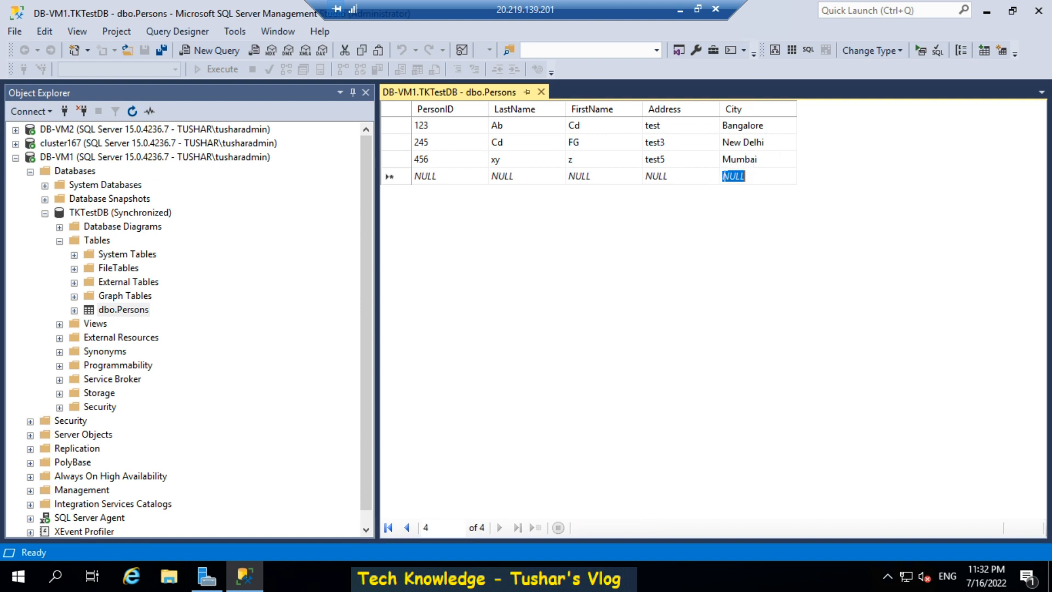
pyautogui.click(542, 92)
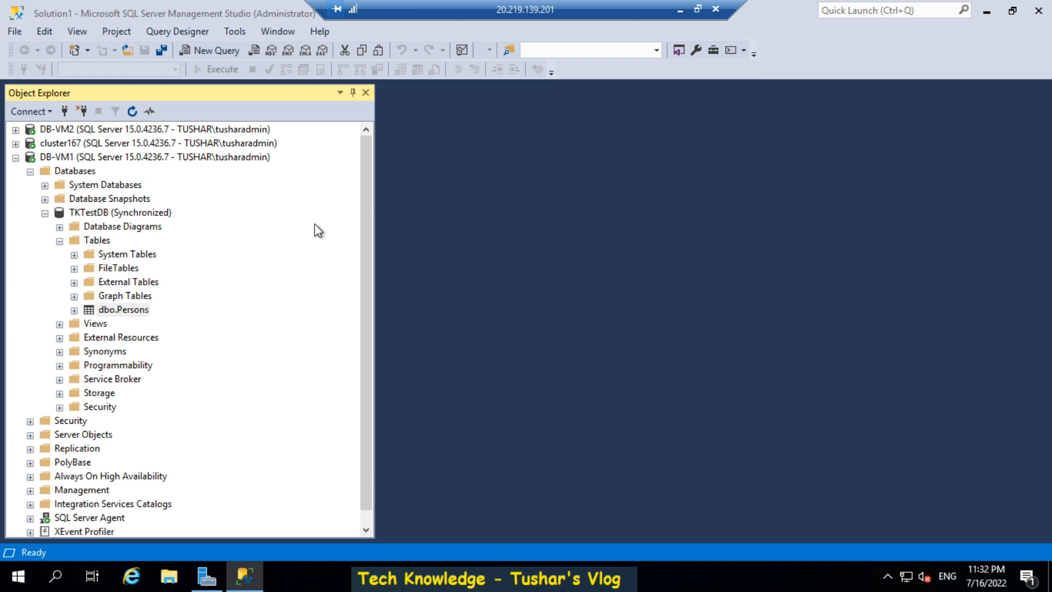
# Step: Run the query "select * from persons" against TKTestDB on DB-VM1 in a new query window
pyautogui.rightClick(135, 312)
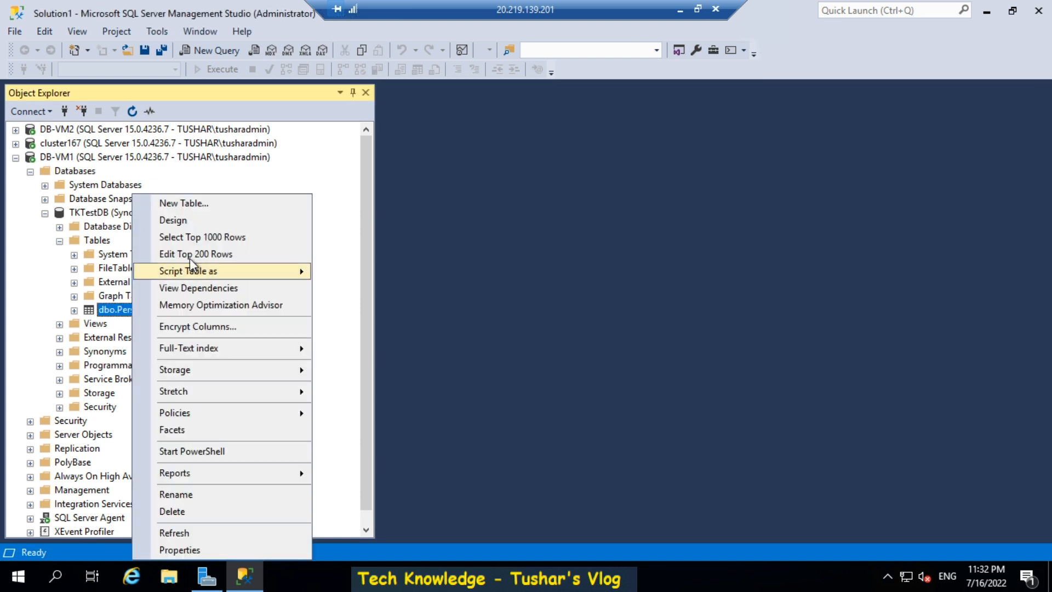
pyautogui.click(218, 51)
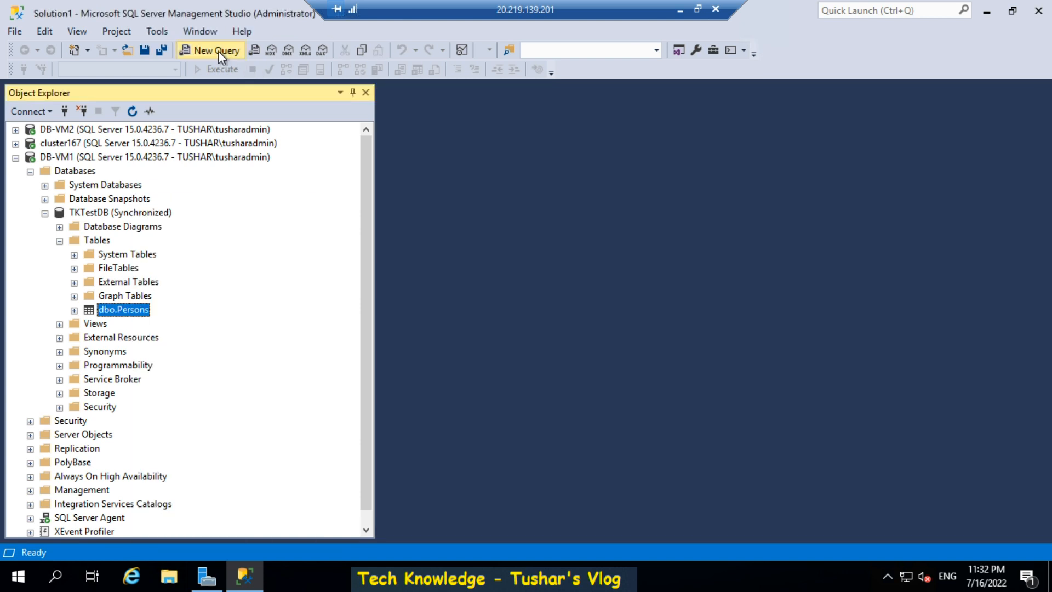
pyautogui.click(218, 51)
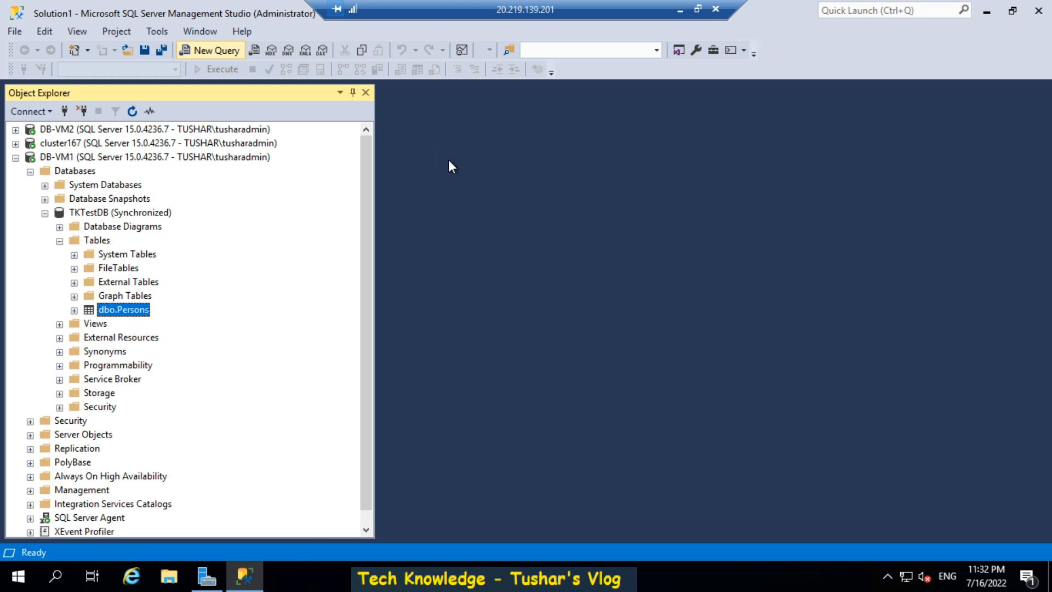
pyautogui.write('select * from persons')
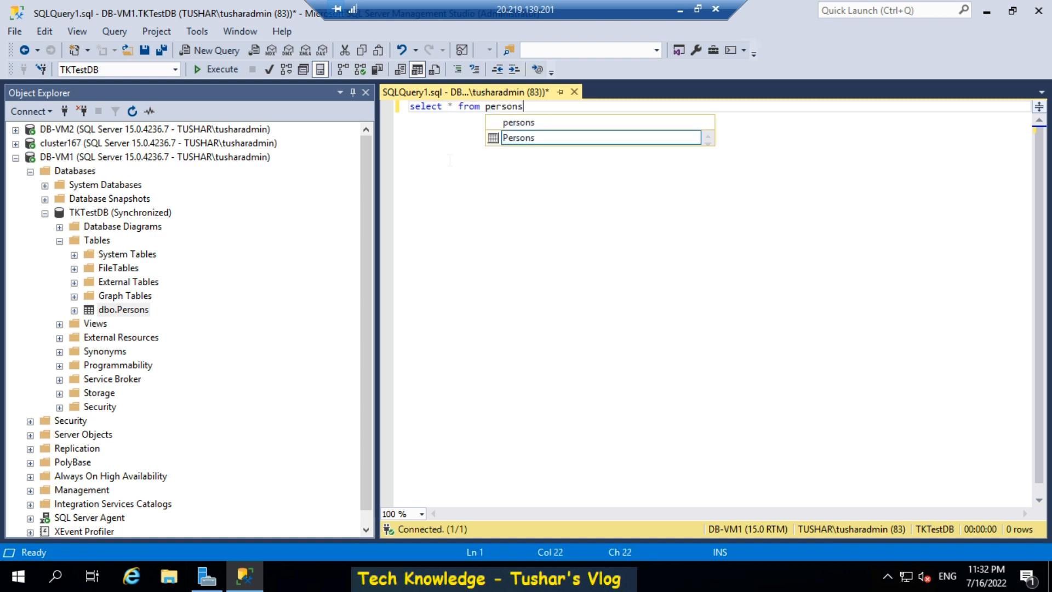
pyautogui.press('Escape')
pyautogui.press('F5')
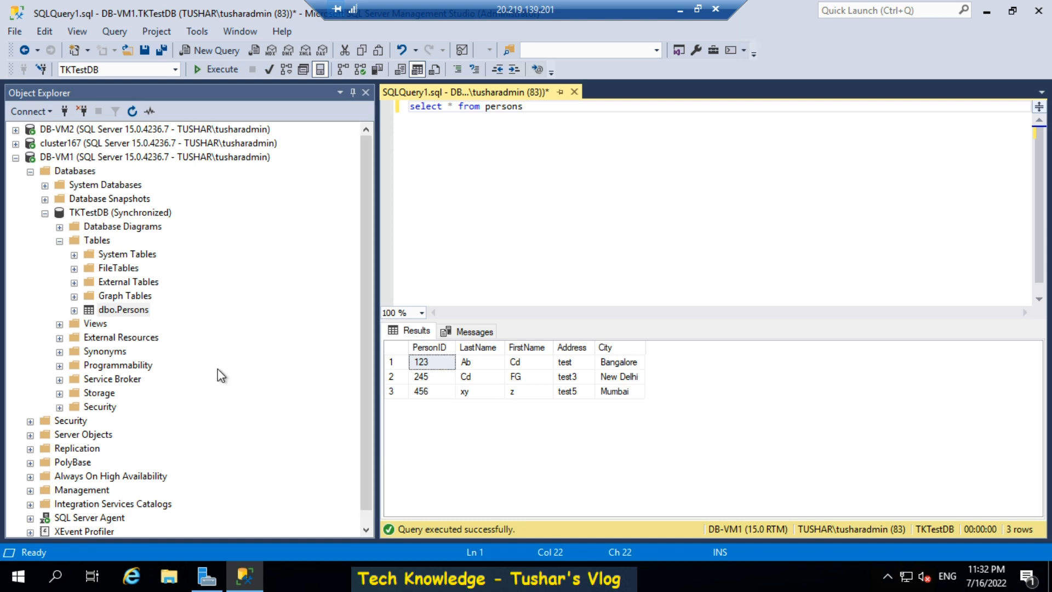
# Step: Collapse the databases on DB-VM1, expand its Always On availability groups and show the availability groups dashboard
pyautogui.click(43, 218)
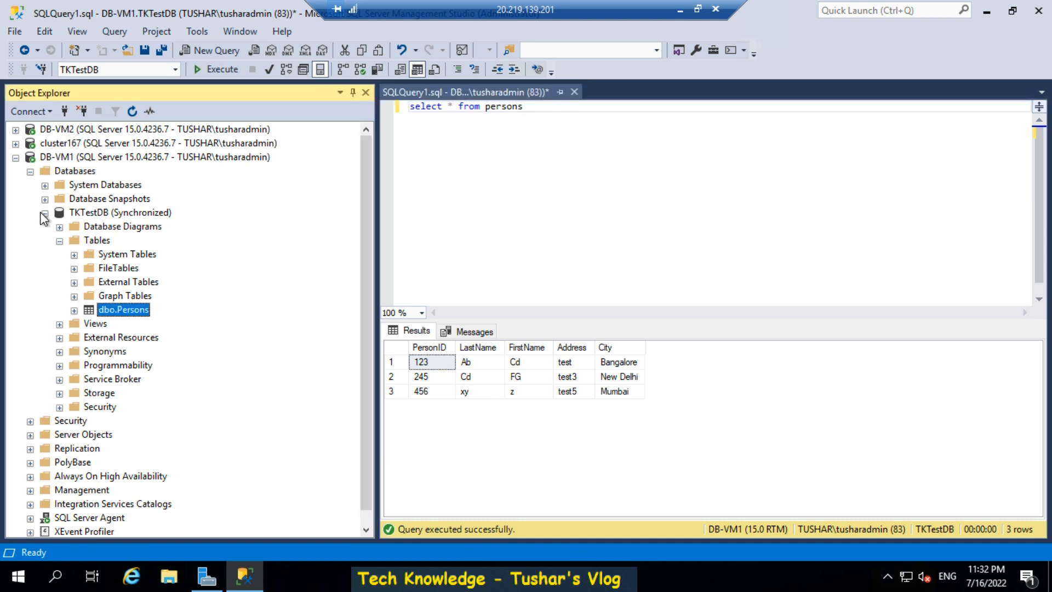
pyautogui.click(30, 172)
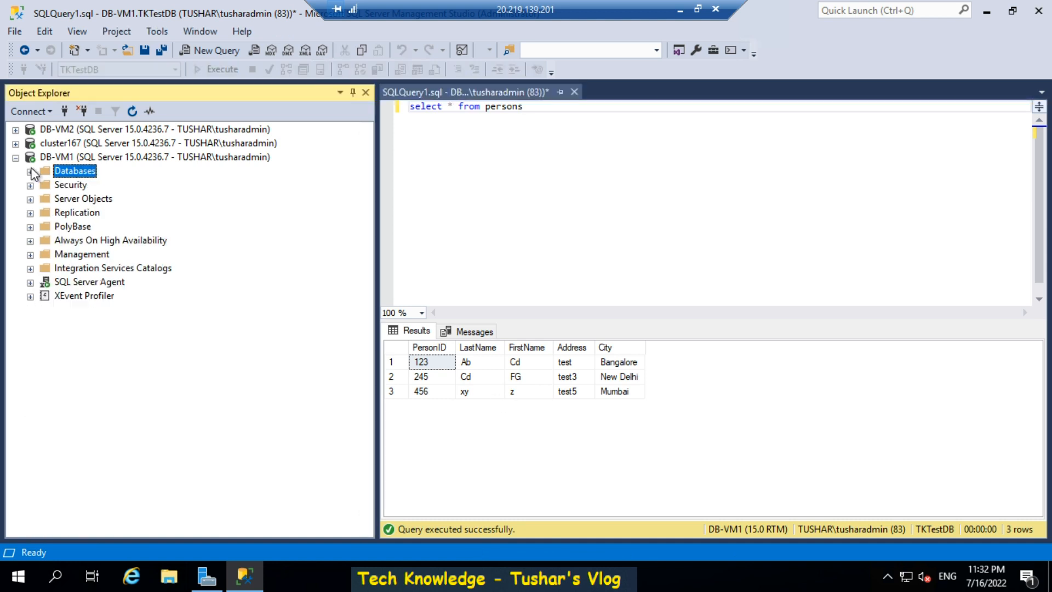
pyautogui.doubleClick(67, 244)
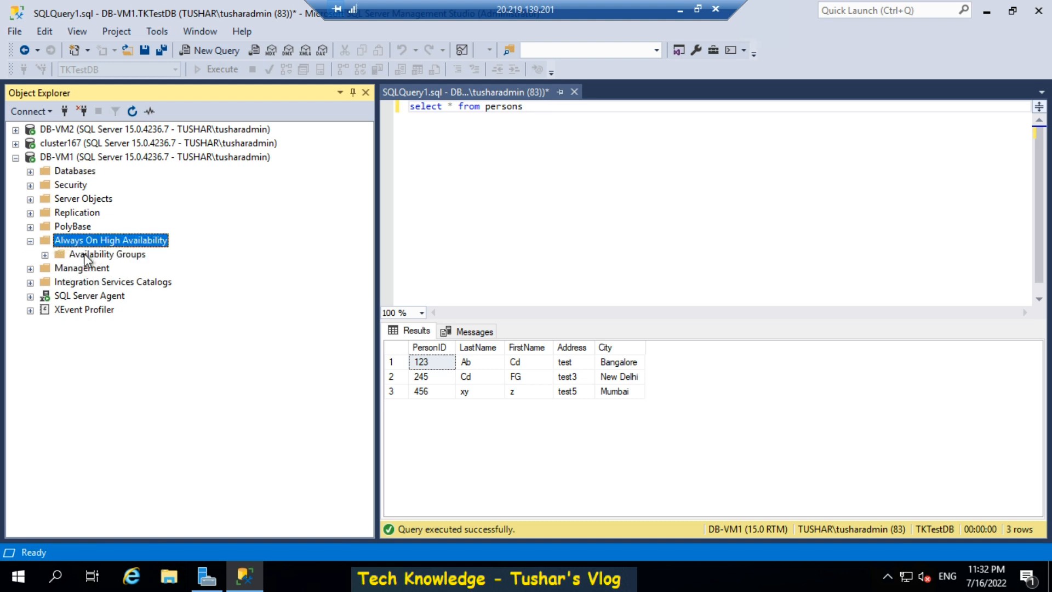
pyautogui.doubleClick(83, 254)
pyautogui.rightClick(91, 242)
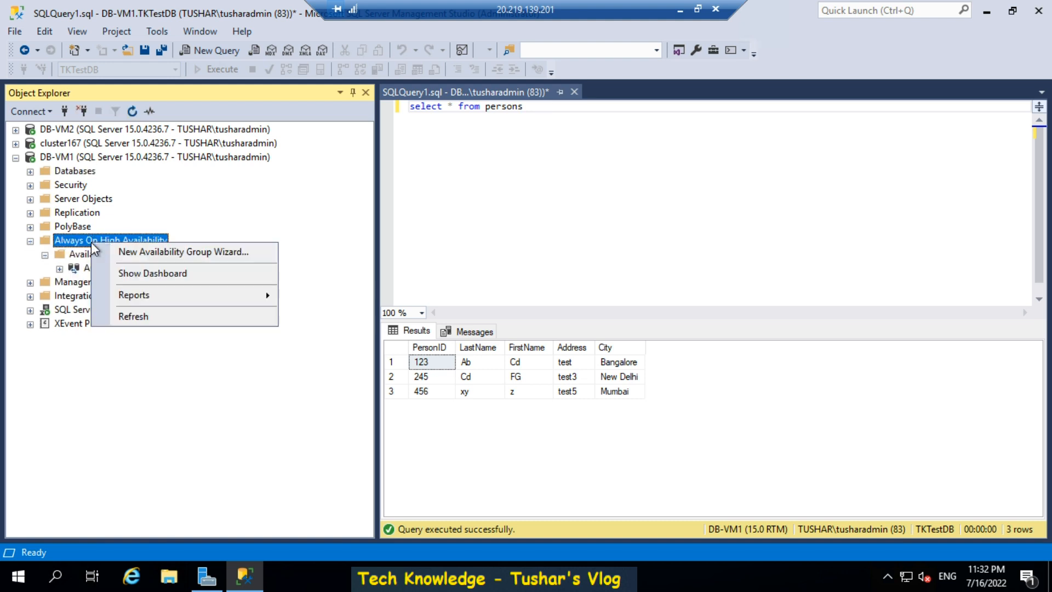
pyautogui.click(130, 275)
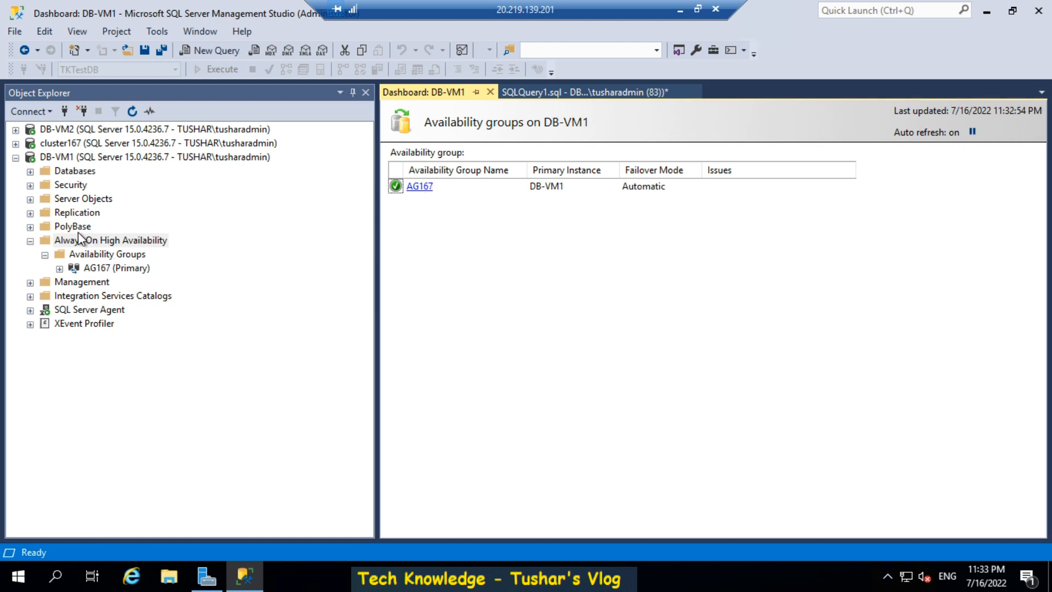
pyautogui.rightClick(97, 254)
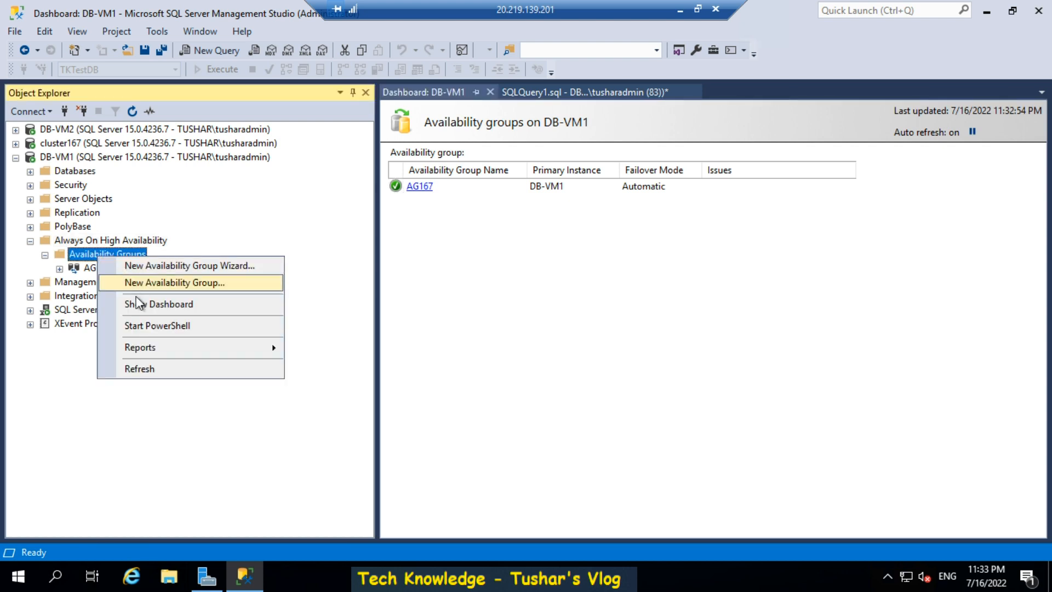
pyautogui.click(139, 304)
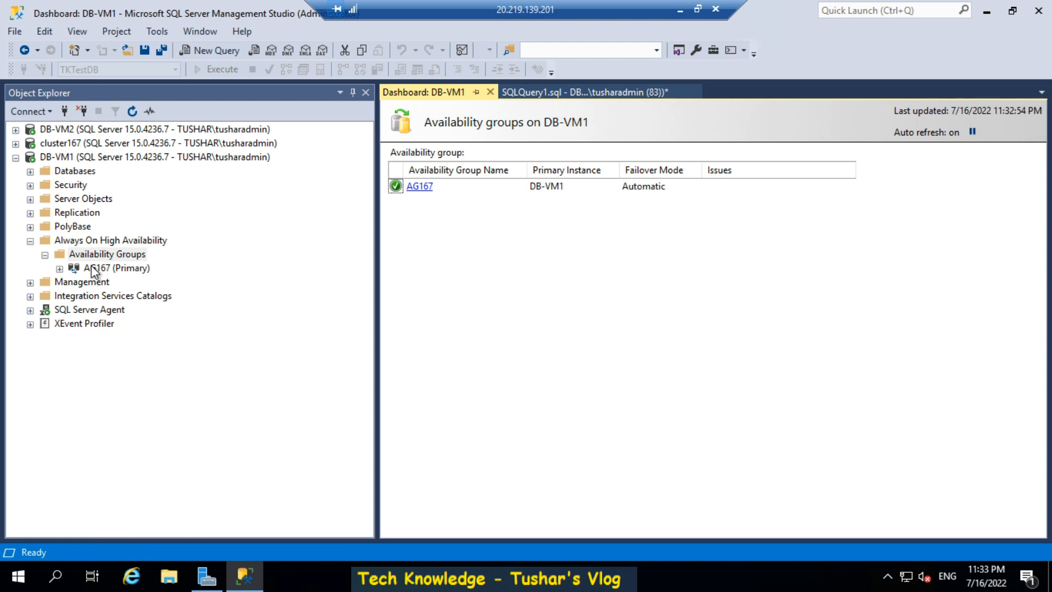
# Step: Expand the cluster167 server and show the dashboard of its AG167 availability group
pyautogui.doubleClick(52, 143)
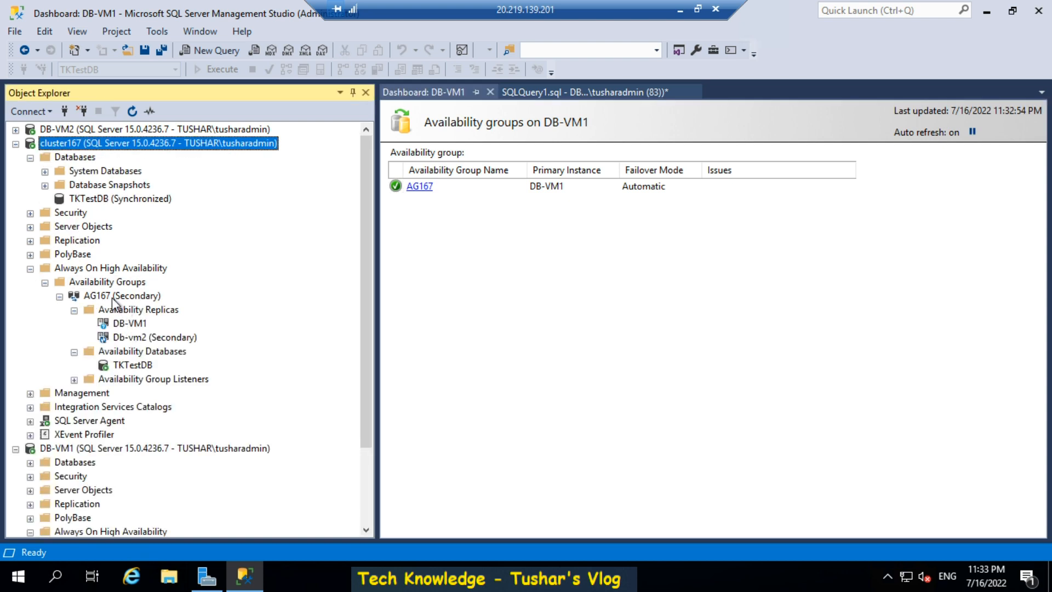
pyautogui.rightClick(111, 298)
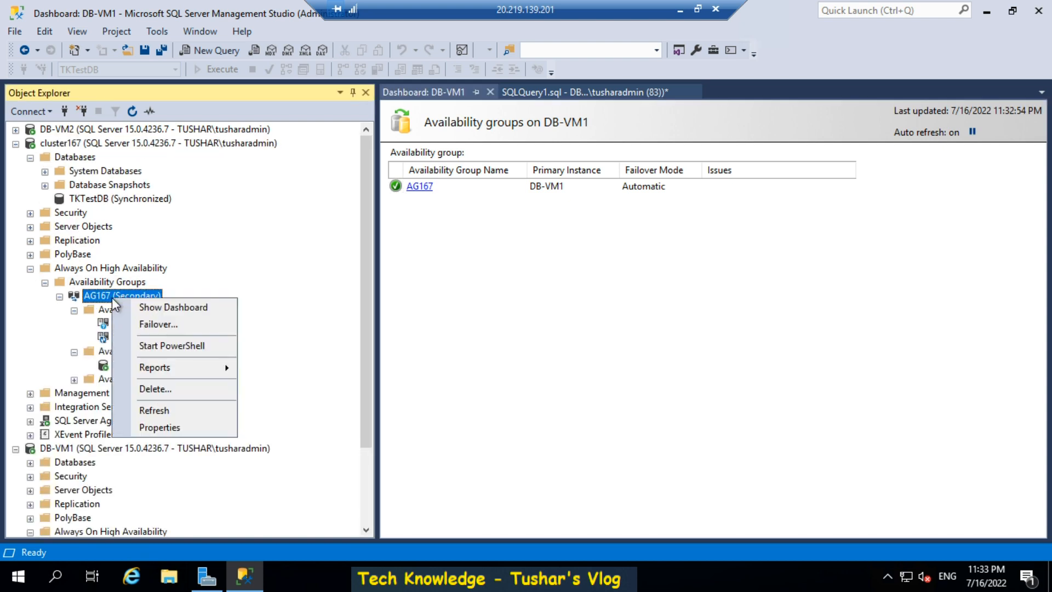
pyautogui.click(144, 309)
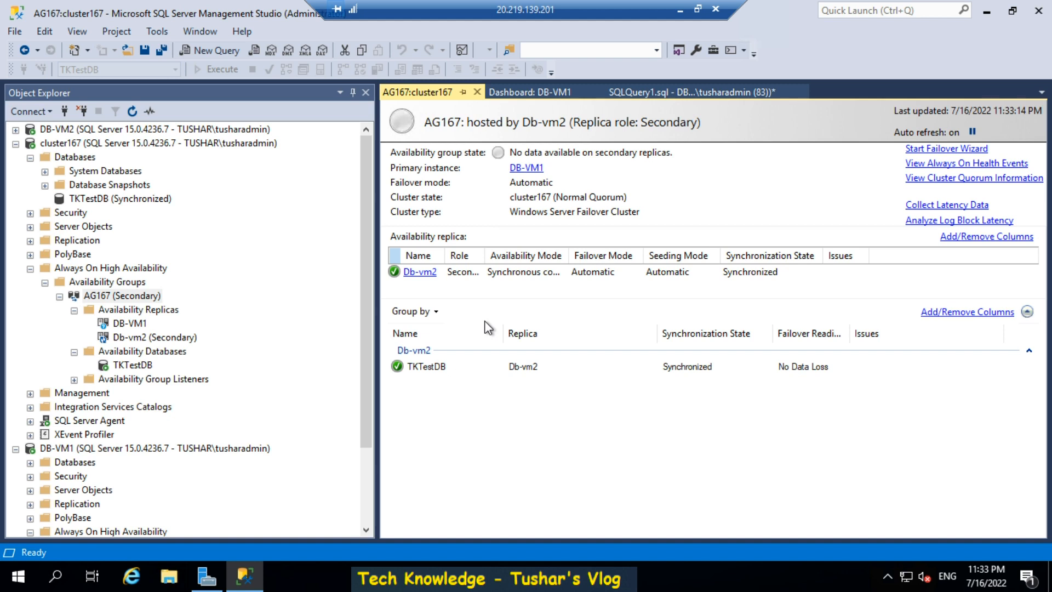
pyautogui.click(30, 269)
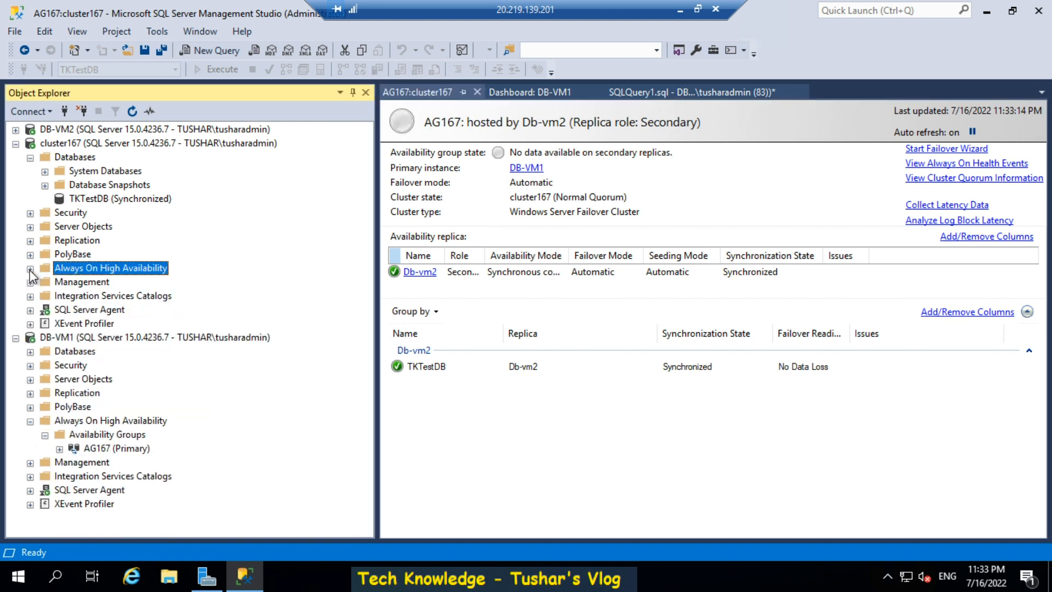
pyautogui.rightClick(85, 264)
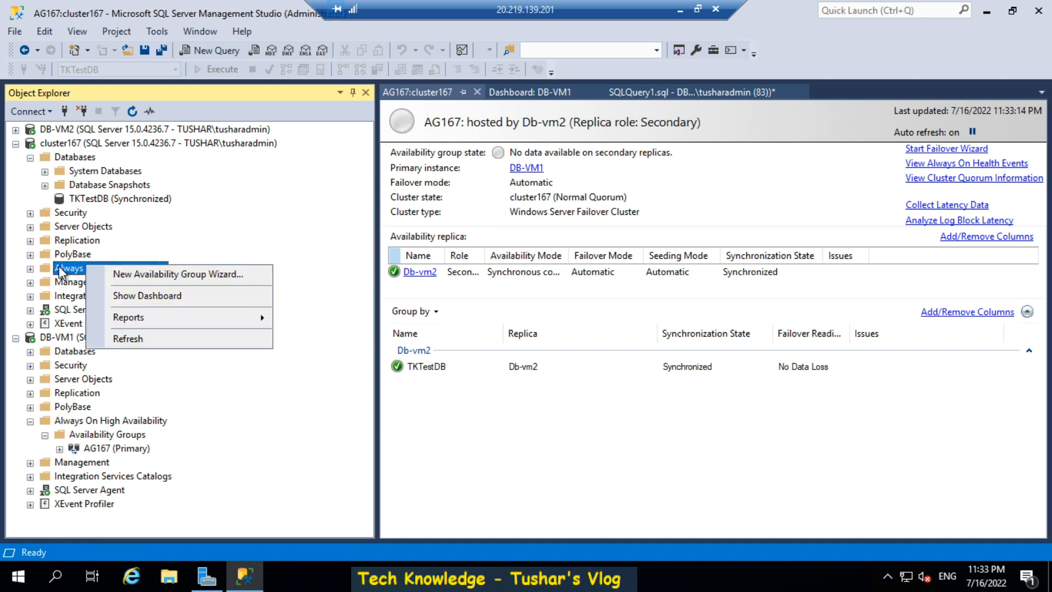
pyautogui.click(25, 267)
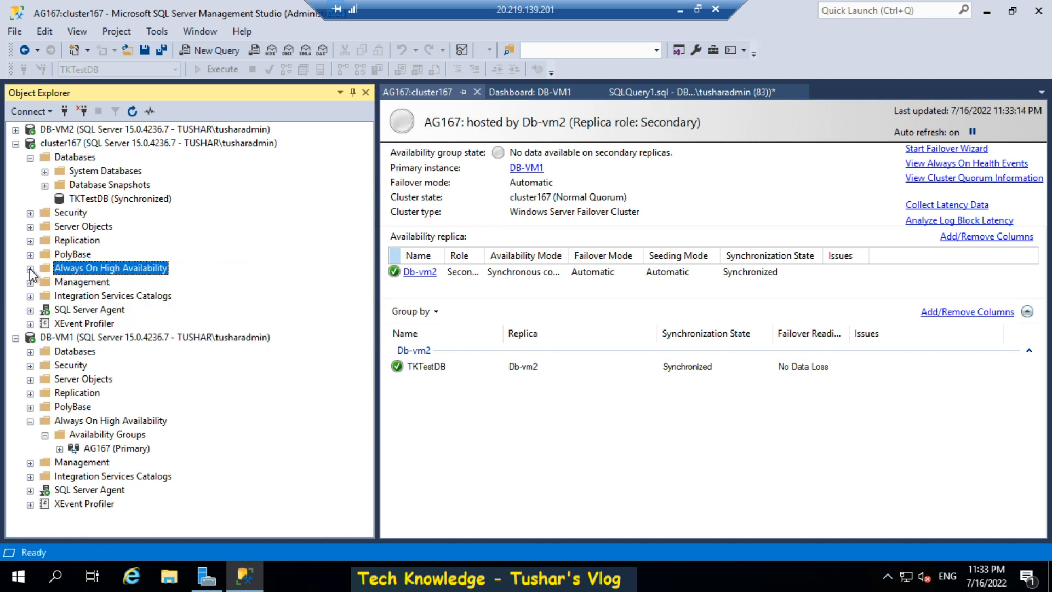
pyautogui.click(31, 269)
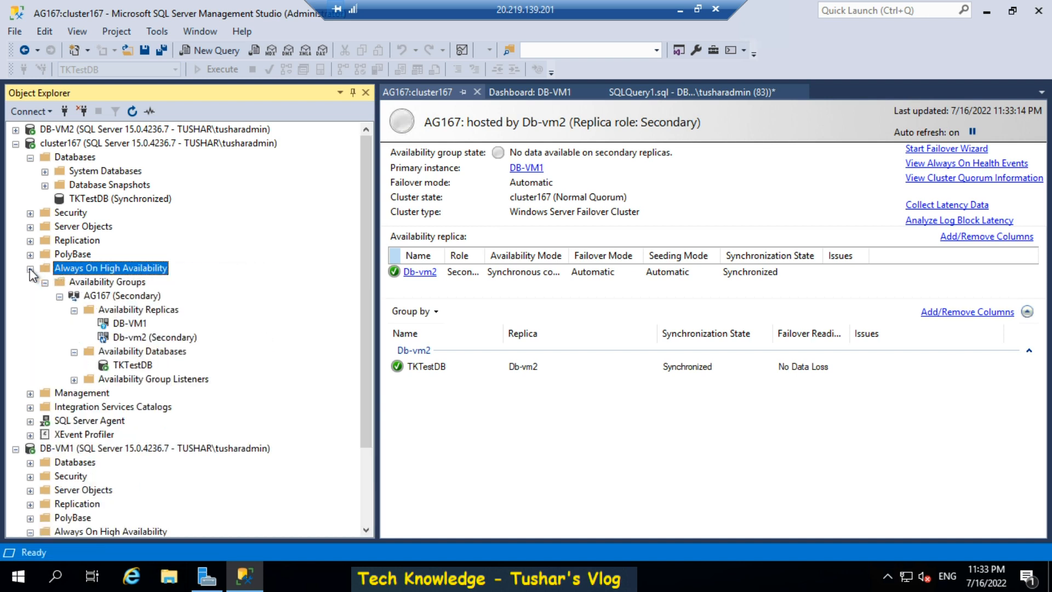
pyautogui.rightClick(120, 351)
pyautogui.rightClick(106, 381)
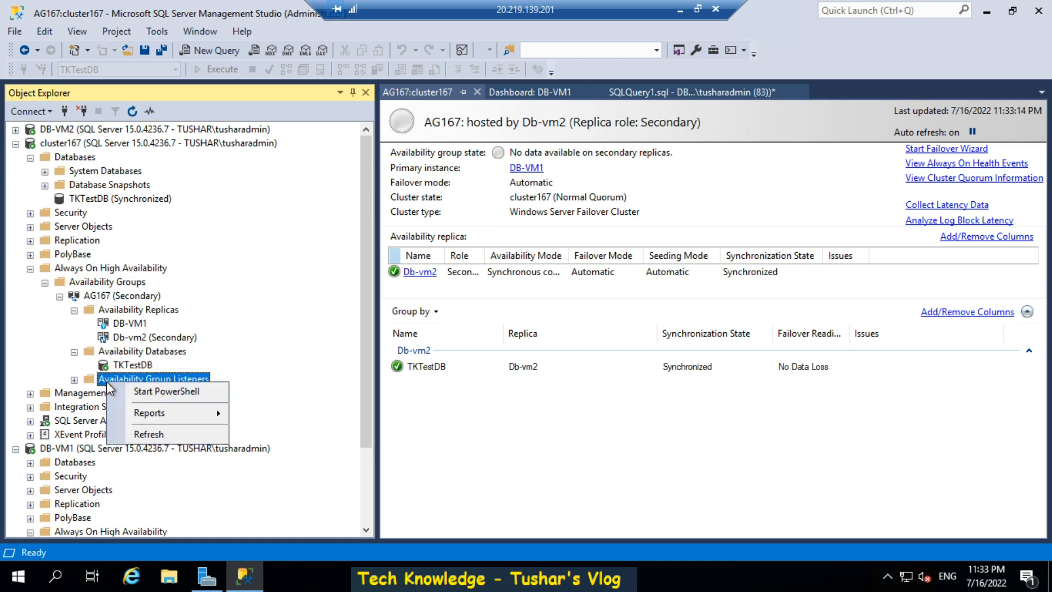
pyautogui.rightClick(115, 315)
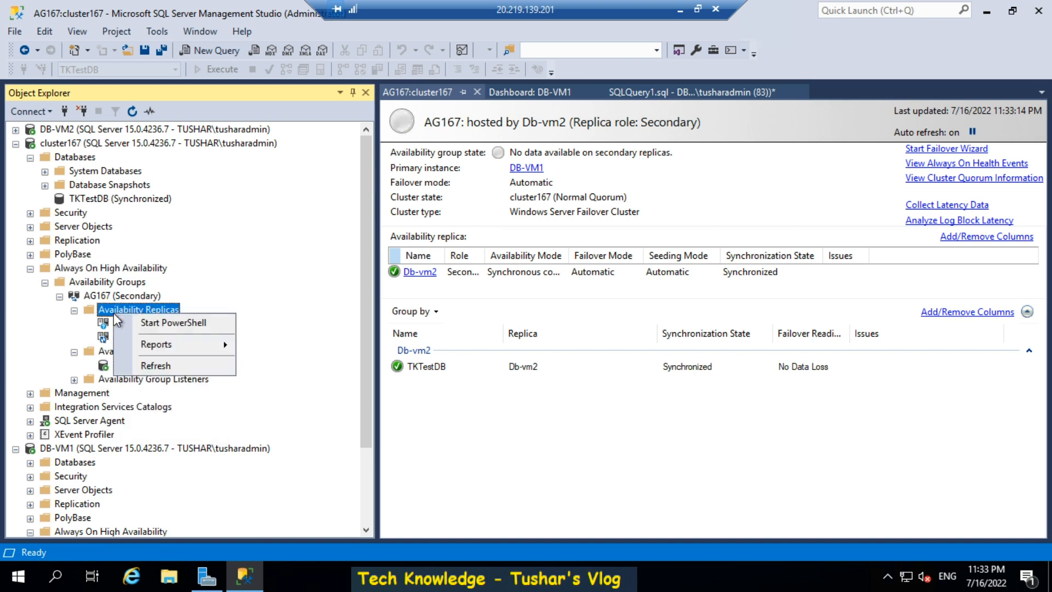
# Step: Fail over availability group AG167 from cluster167 with Db-vm2 as the new primary replica, and close the finished wizard
pyautogui.rightClick(110, 307)
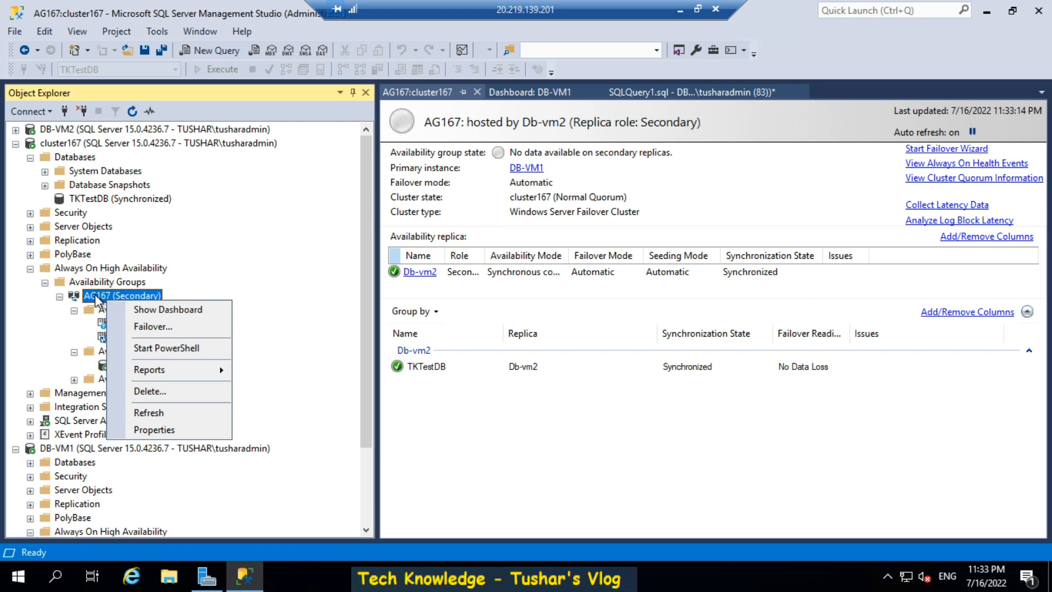
pyautogui.click(143, 324)
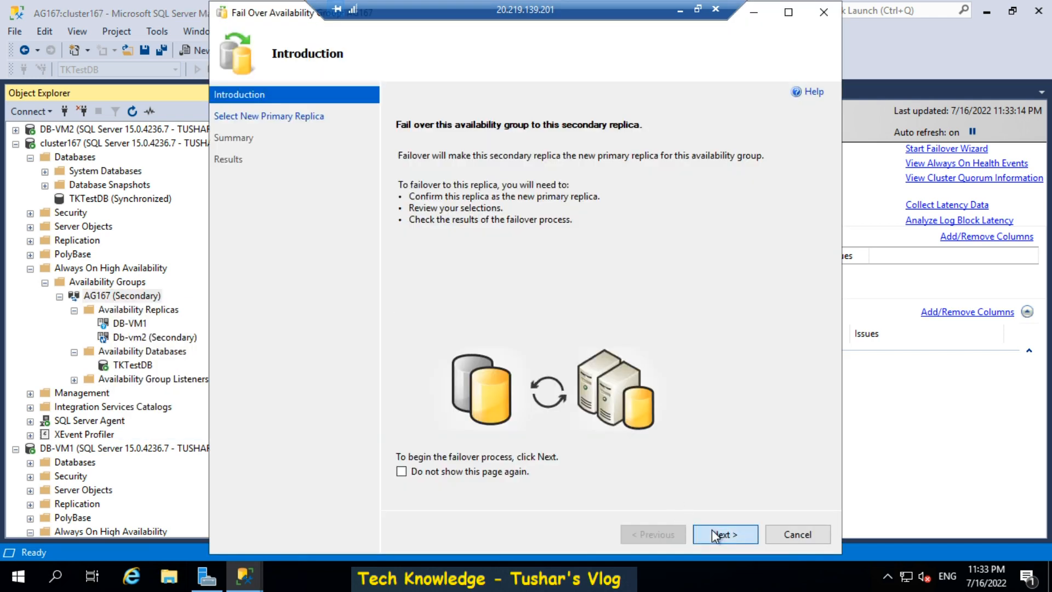
pyautogui.click(711, 529)
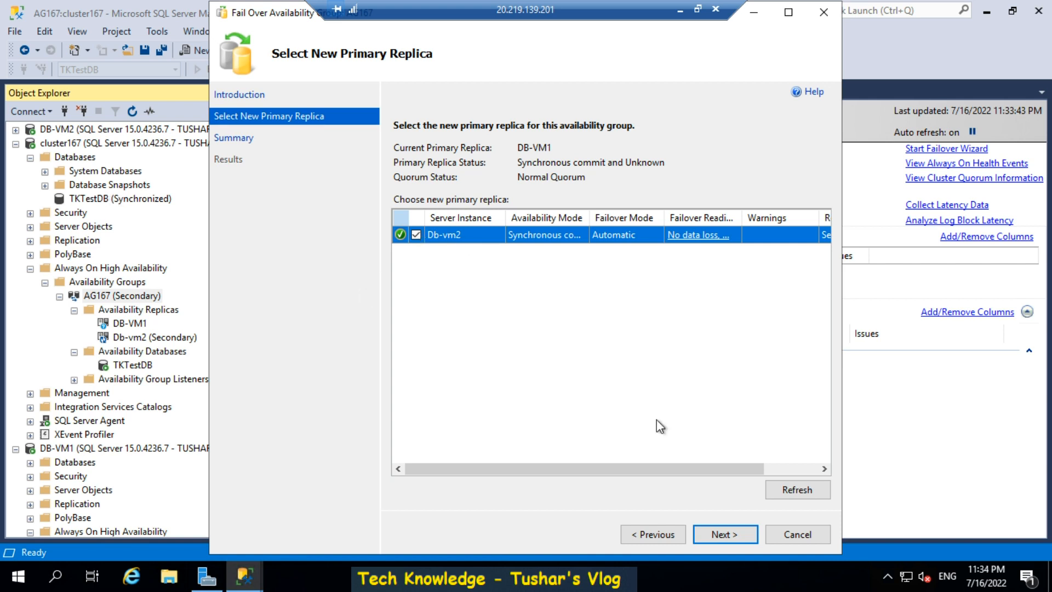
pyautogui.click(723, 534)
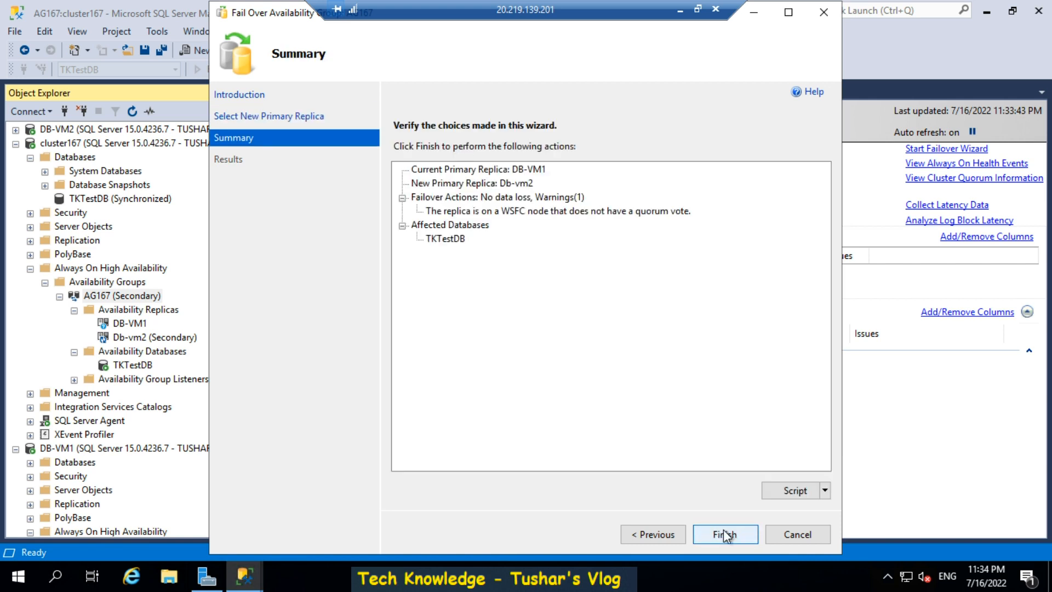
pyautogui.click(725, 534)
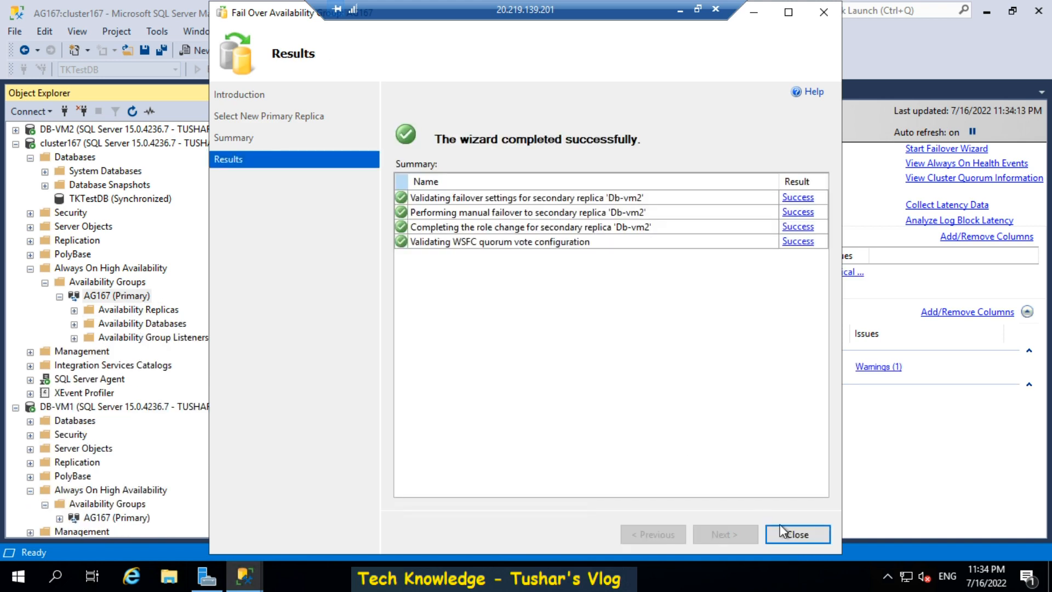
pyautogui.click(793, 530)
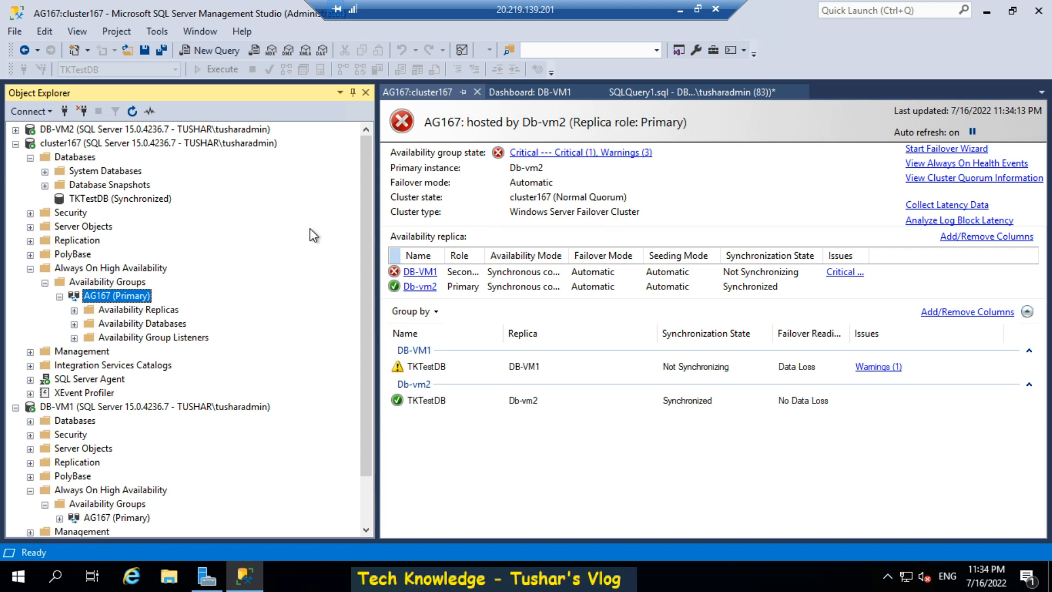
# Step: Expand the availability replicas and databases of AG167 under cluster167 and refresh the DB-VM1 replica
pyautogui.click(74, 324)
pyautogui.click(74, 311)
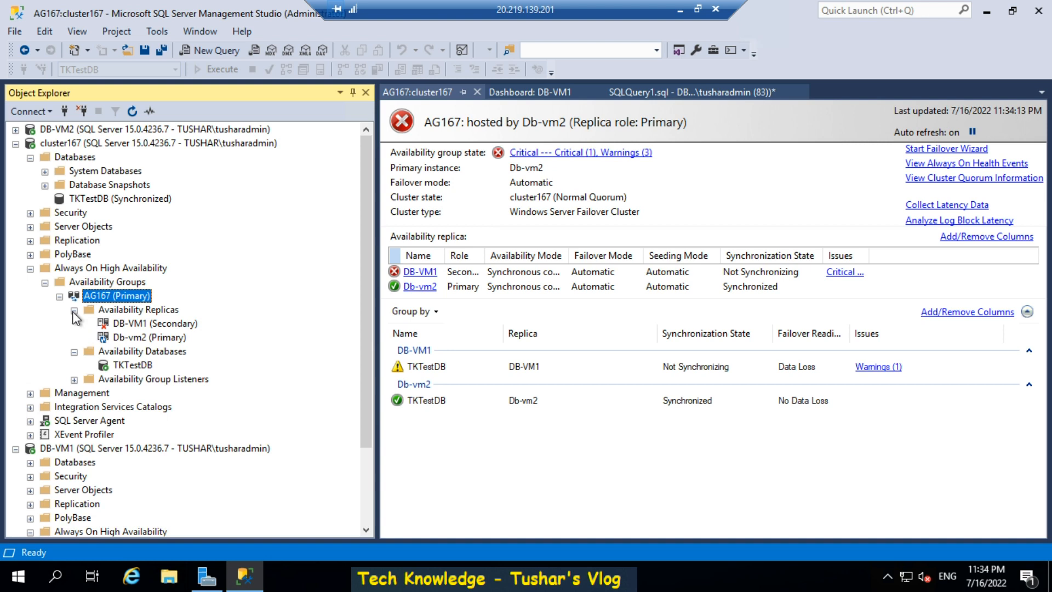
pyautogui.rightClick(131, 327)
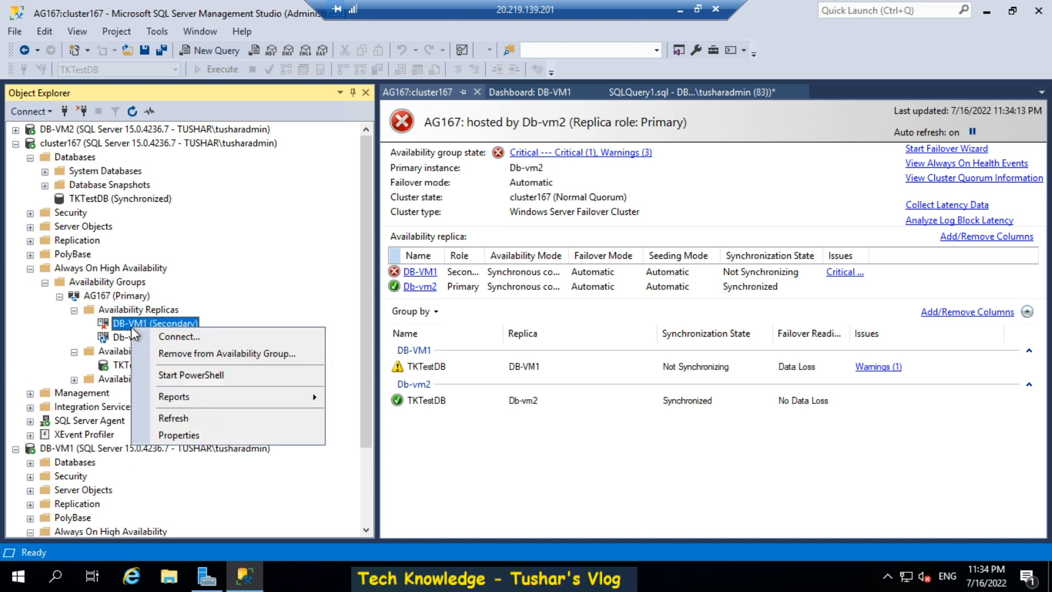
pyautogui.click(174, 416)
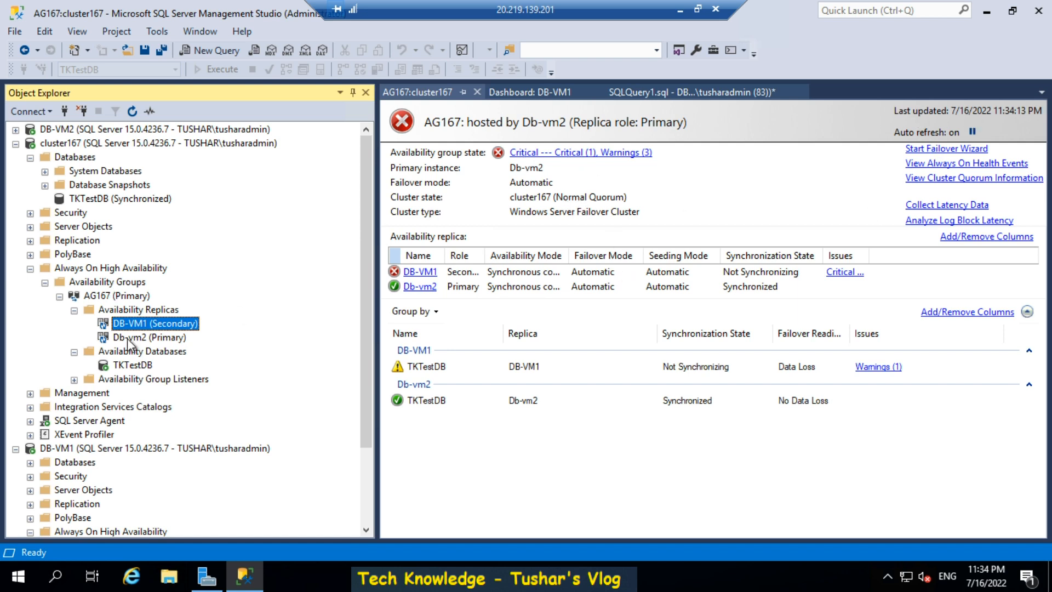
# Step: Show the AG167 dashboard under cluster167 and check the roles of the two replicas
pyautogui.rightClick(120, 314)
pyautogui.rightClick(113, 299)
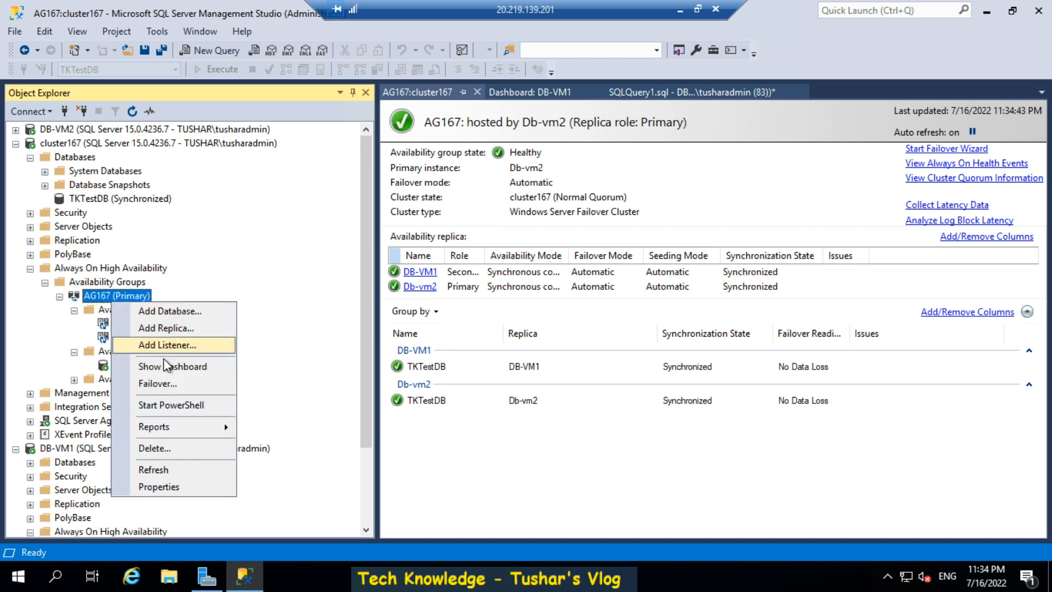
pyautogui.click(173, 368)
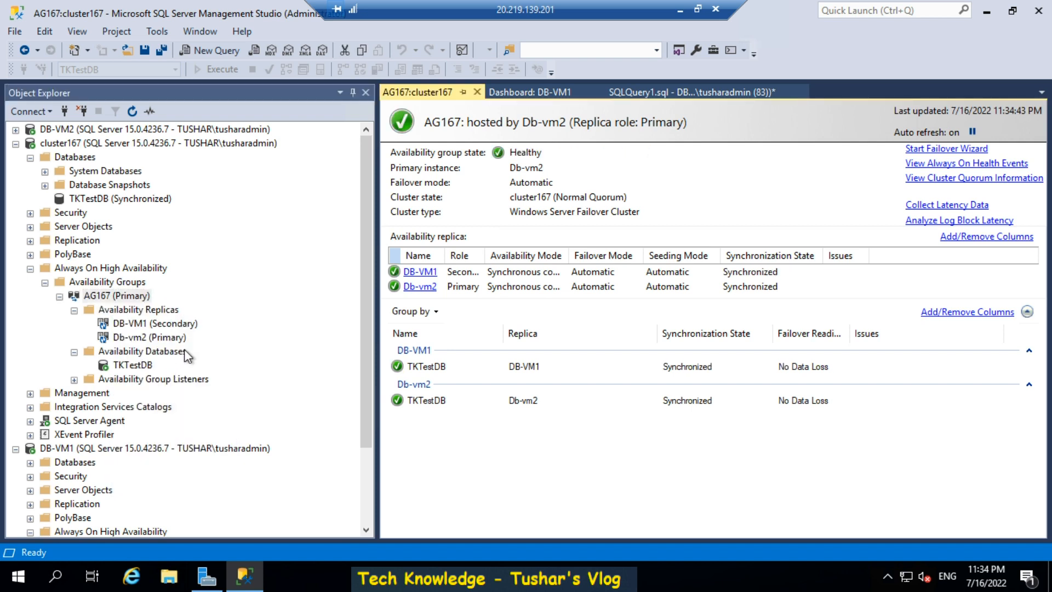
pyautogui.click(137, 338)
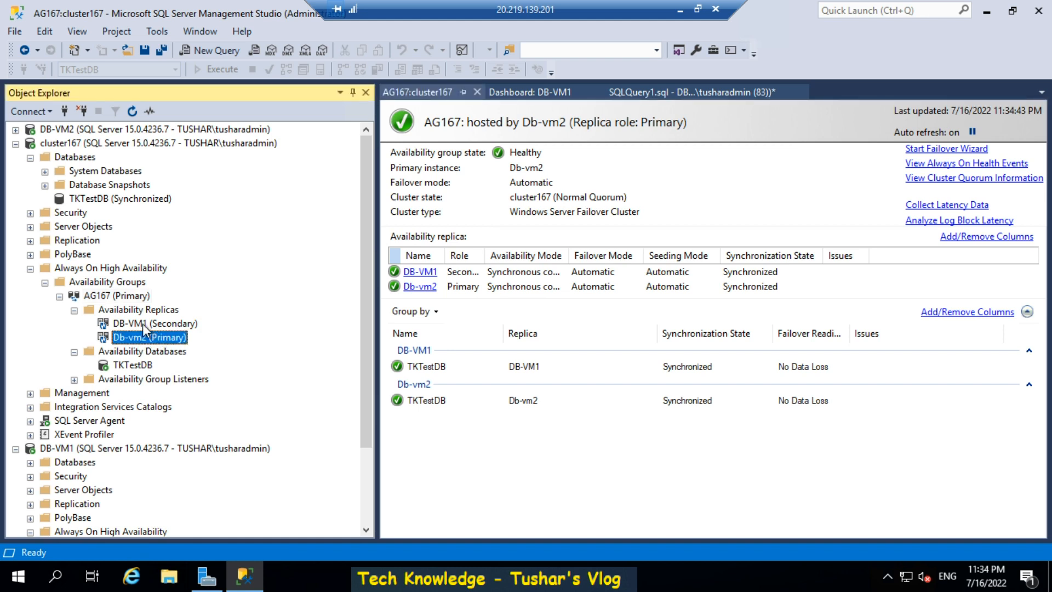
# Step: Refresh TKTestDB on DB-VM2, select the top 1000 rows of its dbo.Persons table, and collapse the database
pyautogui.click(16, 130)
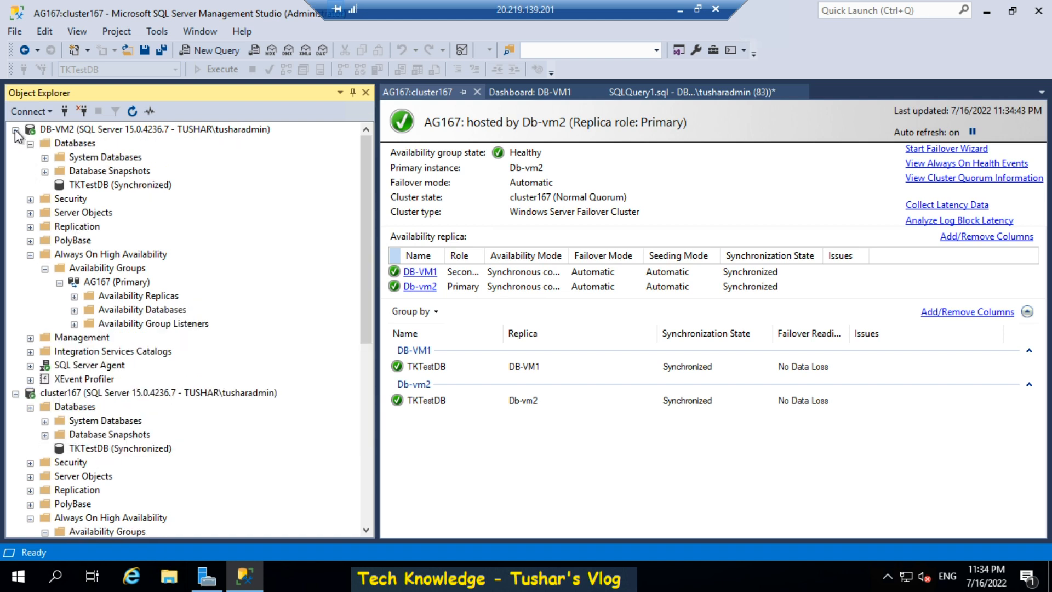
pyautogui.click(97, 185)
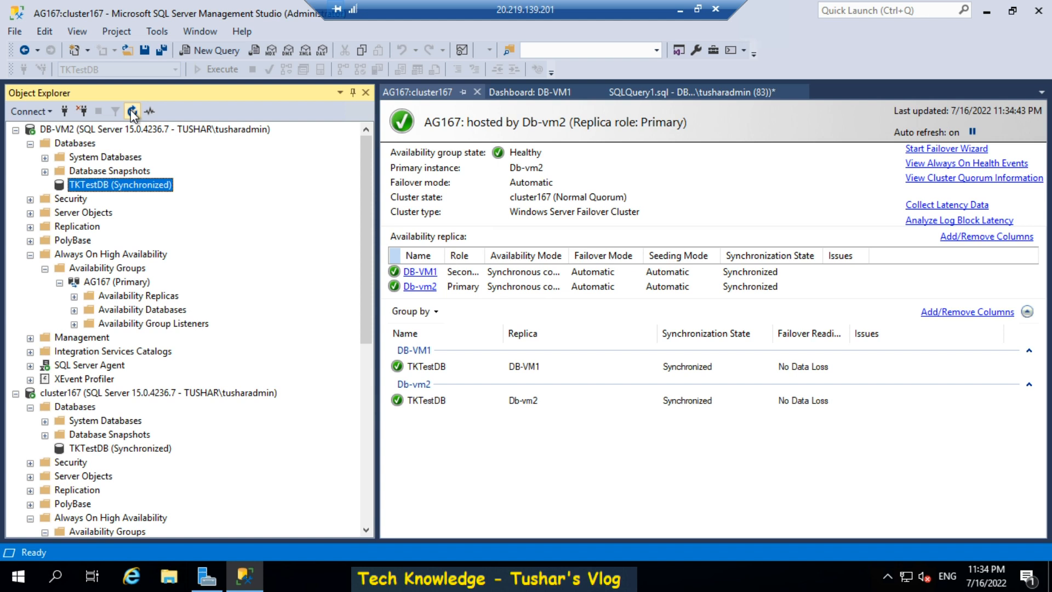
pyautogui.click(46, 185)
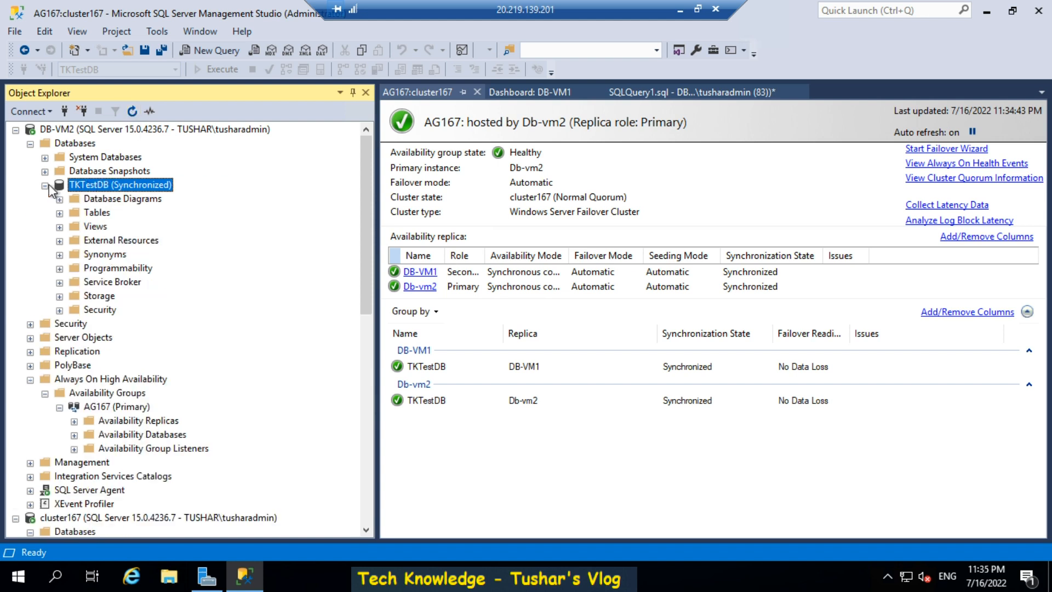
pyautogui.click(60, 212)
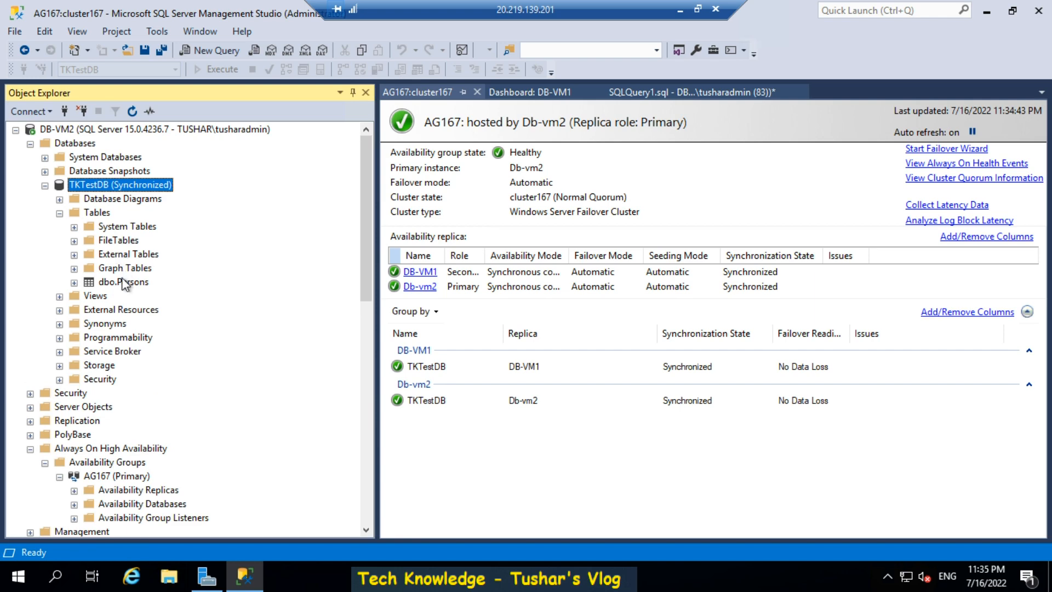
pyautogui.click(123, 282)
pyautogui.rightClick(121, 277)
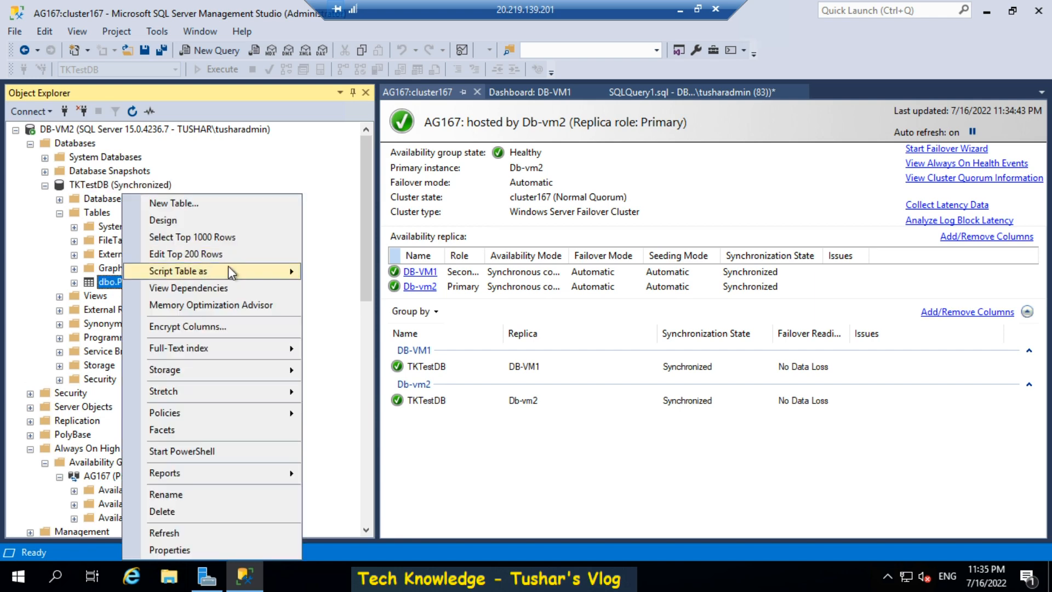
pyautogui.click(189, 236)
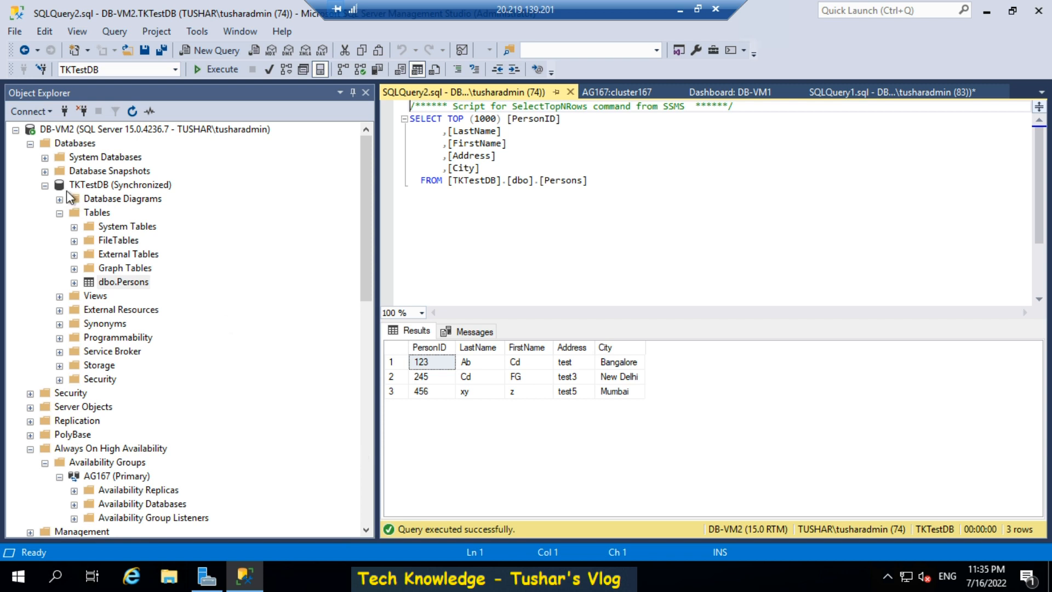
pyautogui.click(37, 182)
pyautogui.click(44, 186)
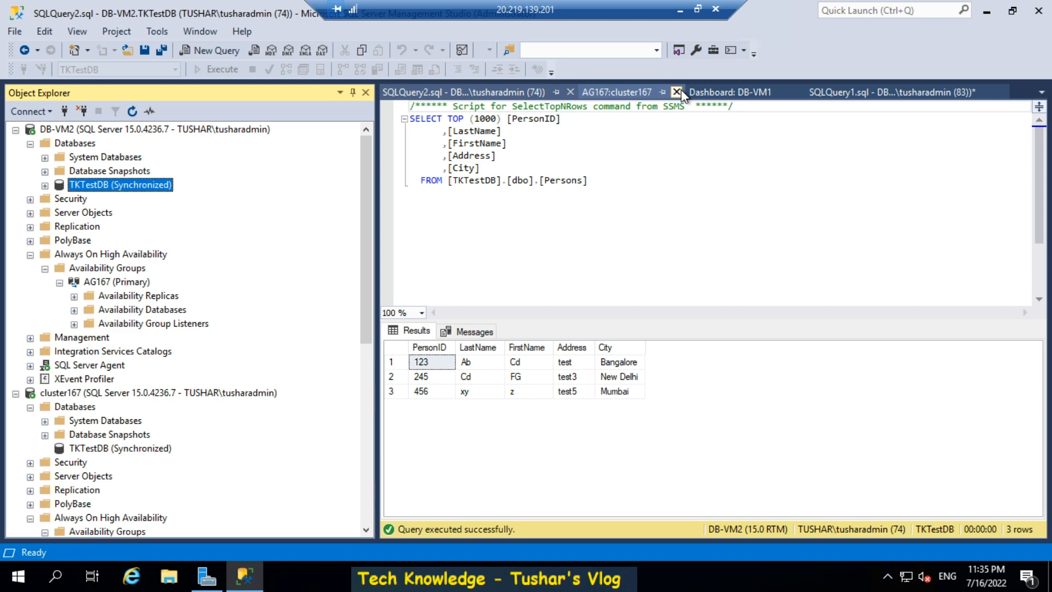
# Step: Minimize the remote desktop session and switch from the Notepad checklist to the local browser window
pyautogui.click(681, 10)
pyautogui.click(421, 213)
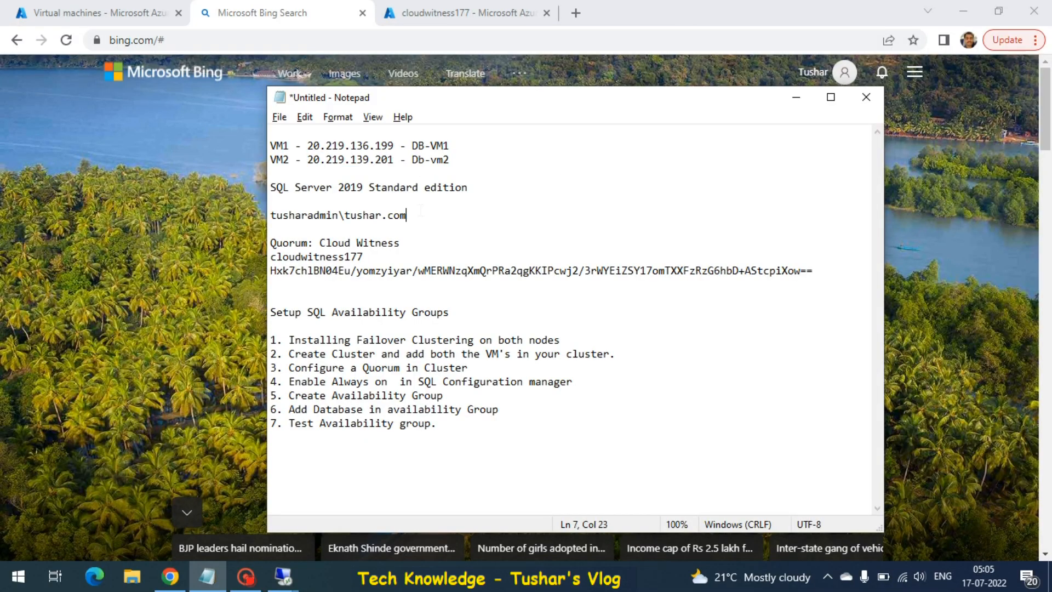
pyautogui.click(150, 340)
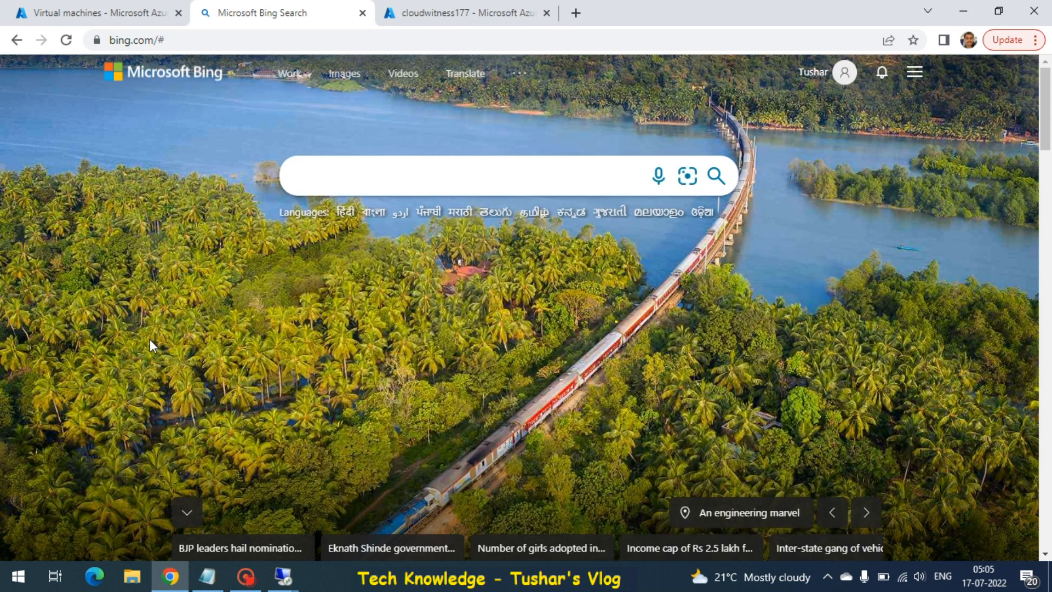